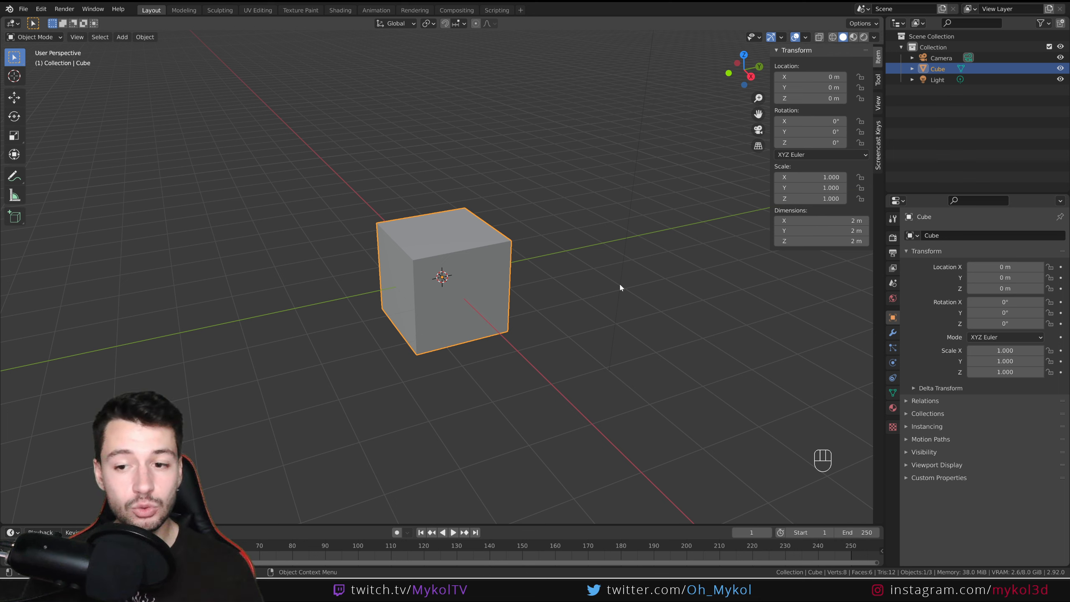
Step: Widen the properties area and add a Boolean modifier to the cube
click(893, 334)
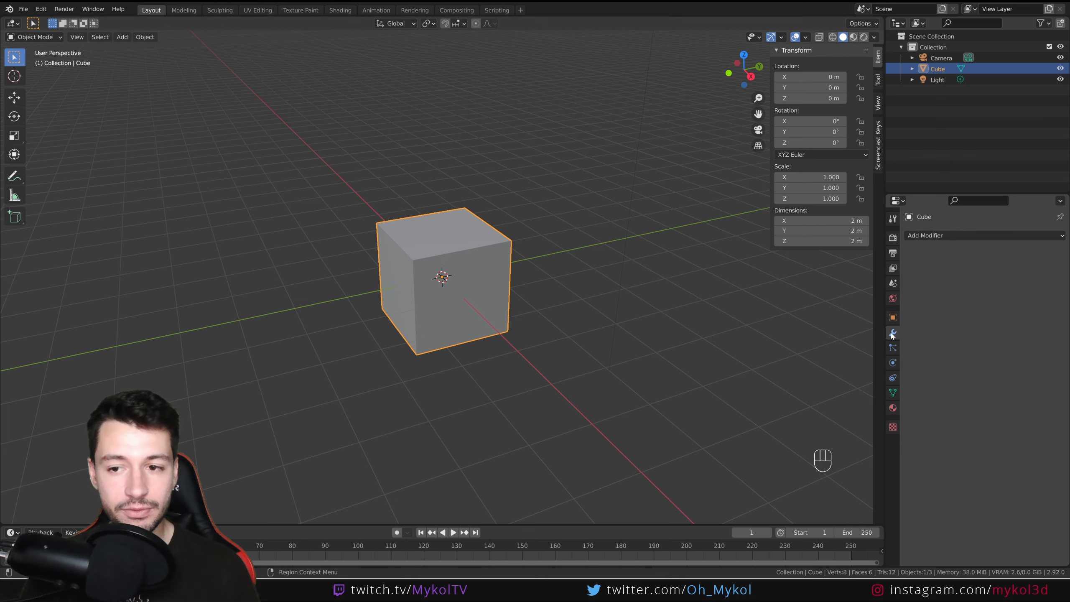
drag(884, 168, 746, 172)
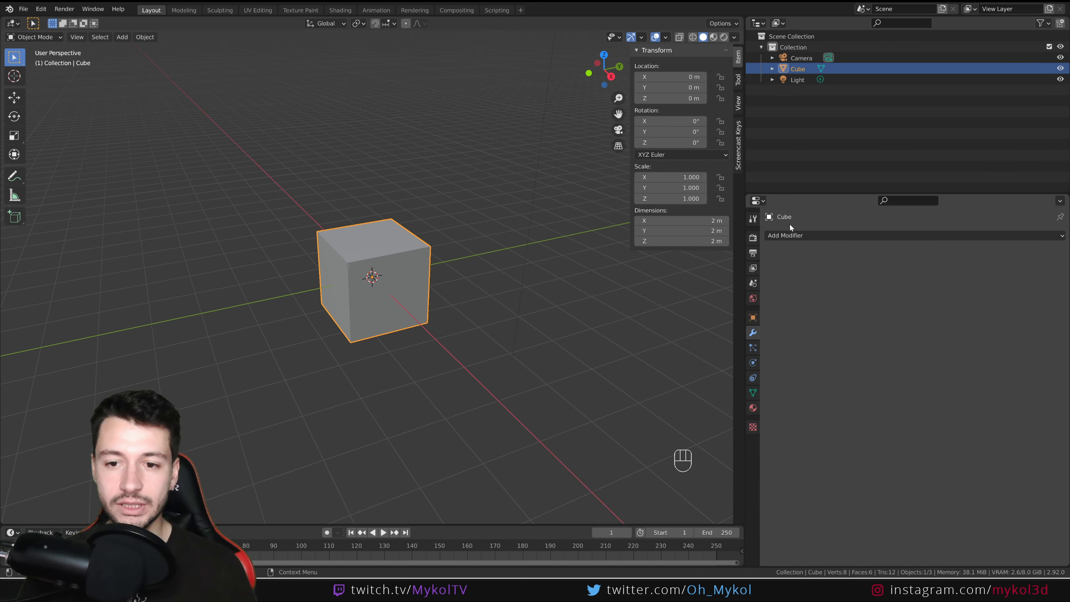
click(817, 236)
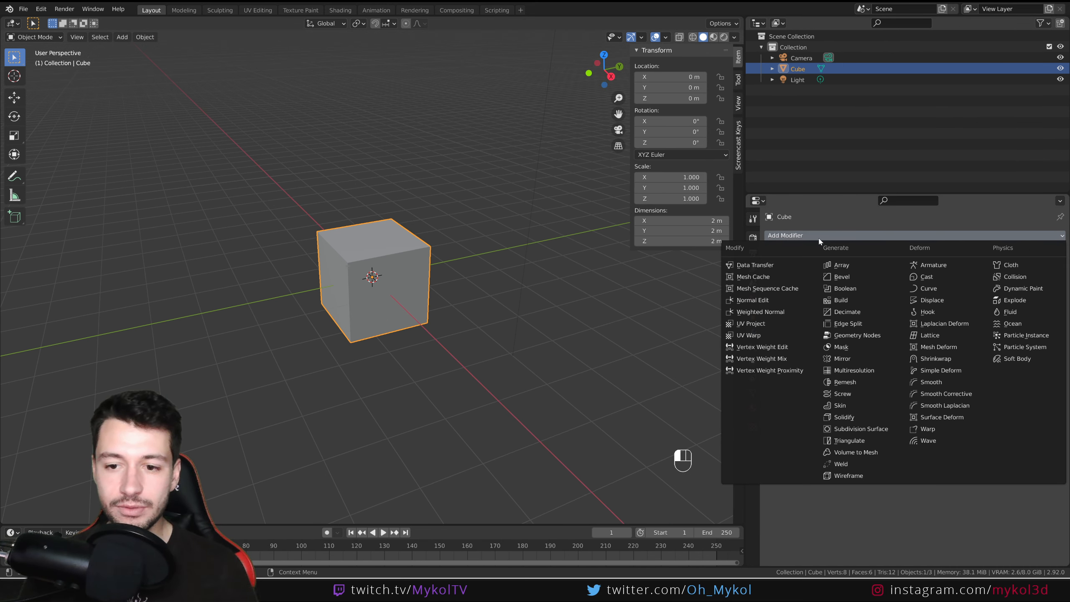
click(844, 288)
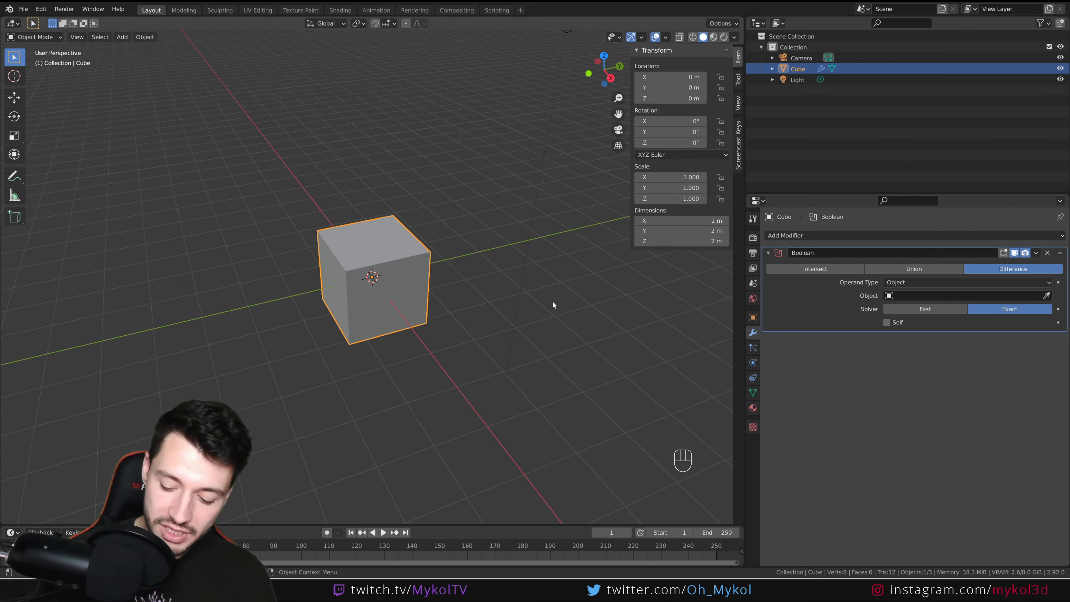
Step: In top view, annotate an empty area with two overlapping circles labelled A and B
key(KP_7)
shift+middle_drag(492, 146, 177, 485)
mouse_move(303, 173)
mouse_down()
mouse_move(191, 256)
mouse_move(351, 177)
mouse_up()
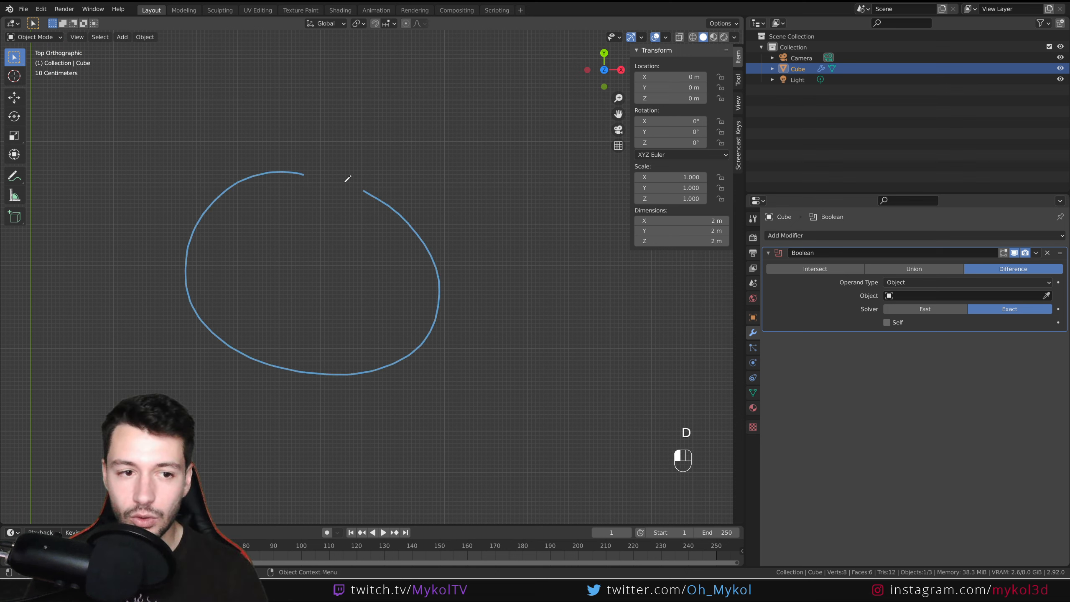
mouse_move(554, 172)
mouse_down()
mouse_move(353, 311)
mouse_move(574, 180)
mouse_move(554, 167)
mouse_up()
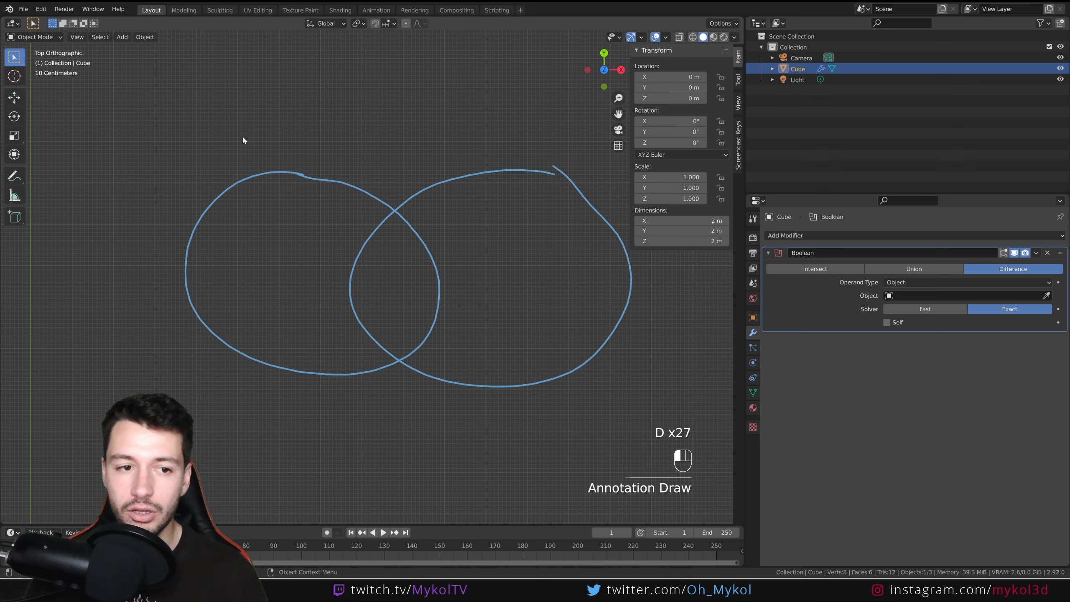
mouse_move(242, 135)
mouse_down()
mouse_move(270, 141)
mouse_move(265, 133)
mouse_up()
drag(530, 109, 524, 146)
mouse_move(527, 106)
mouse_down()
mouse_move(534, 127)
mouse_move(523, 146)
mouse_up()
Step: Set the Boolean to Intersect and annotate an intersection symbol, shading the circles' overlap temporarily
click(814, 269)
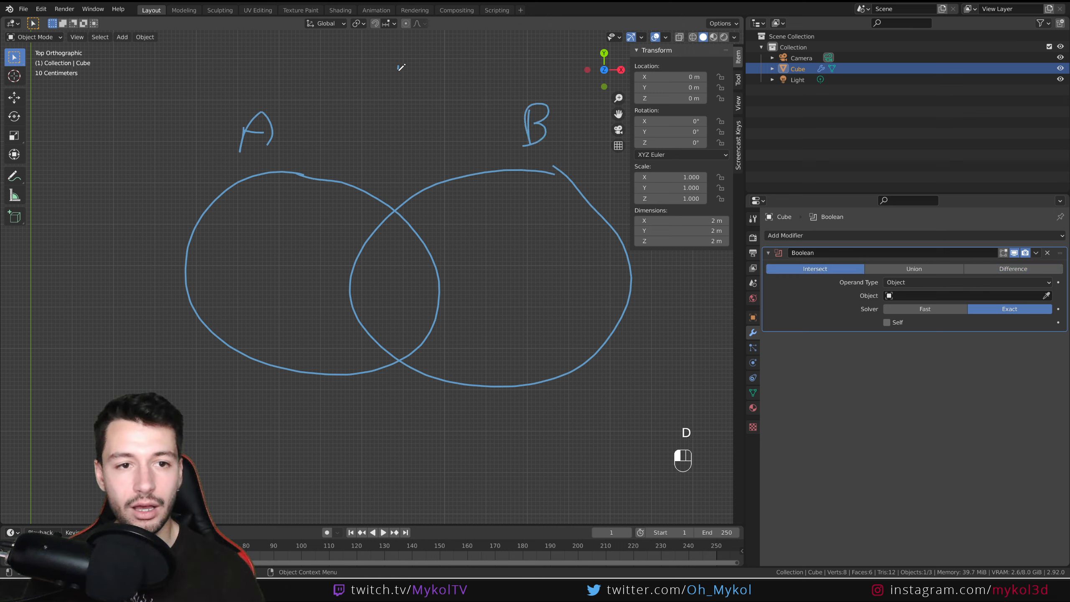
drag(398, 70, 414, 78)
mouse_move(385, 219)
mouse_down()
mouse_move(398, 249)
mouse_move(379, 270)
mouse_move(425, 302)
mouse_move(396, 336)
mouse_up()
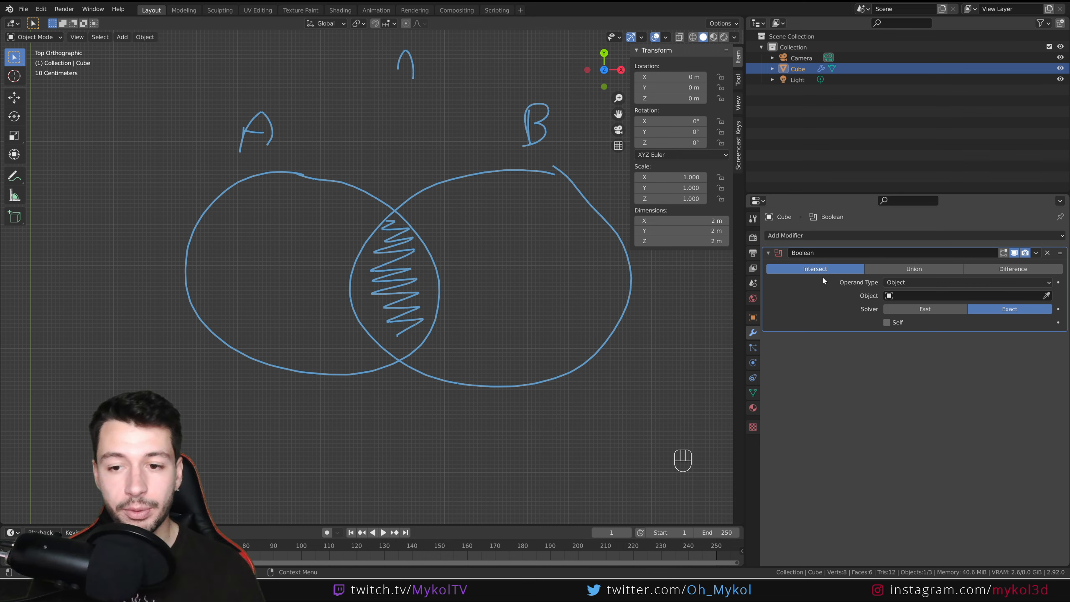
key(ctrl+z)
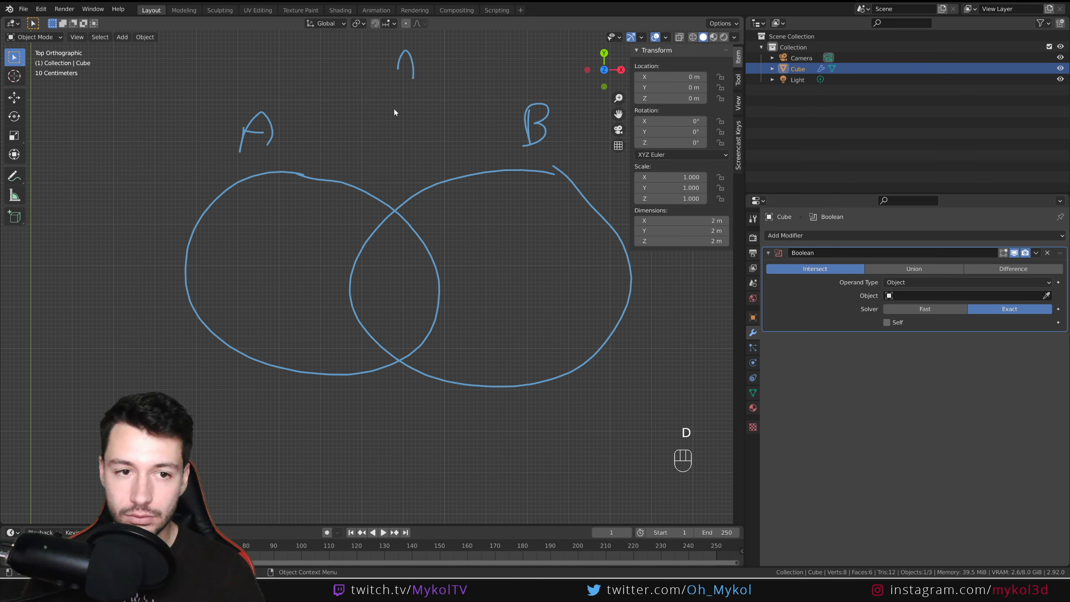
Step: Annotate a union symbol and temporarily shade across both circles
drag(407, 126, 416, 102)
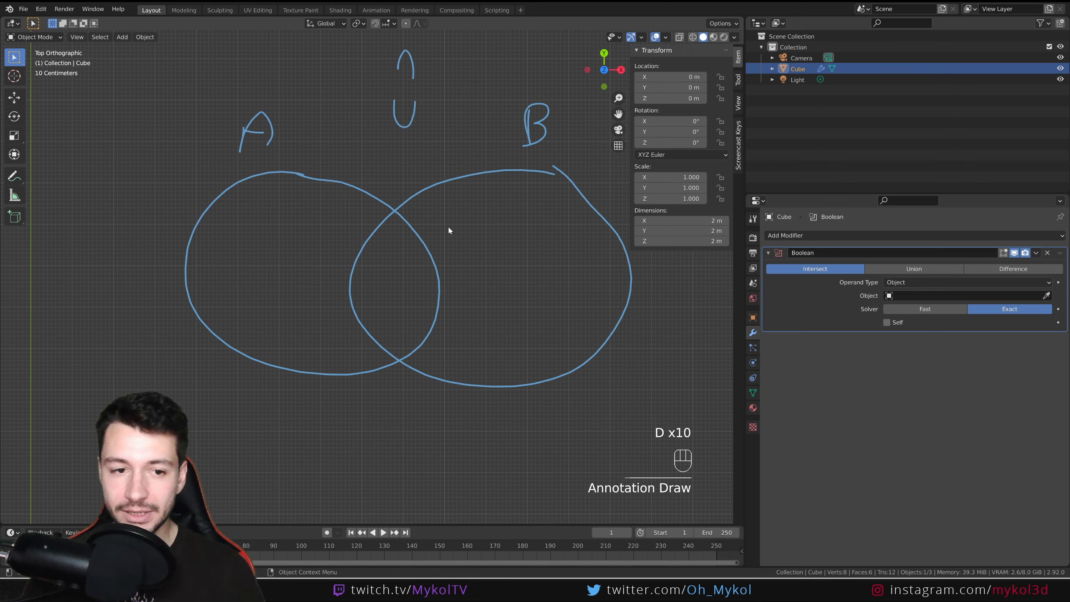
mouse_move(372, 231)
mouse_down()
mouse_move(514, 250)
mouse_move(507, 333)
mouse_up()
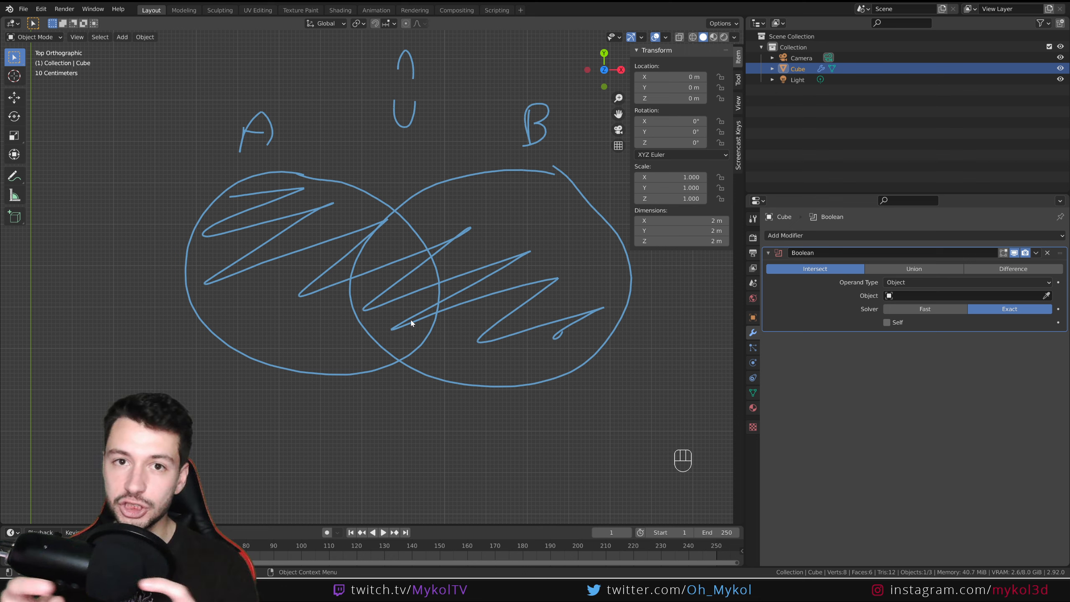
key(ctrl+z)
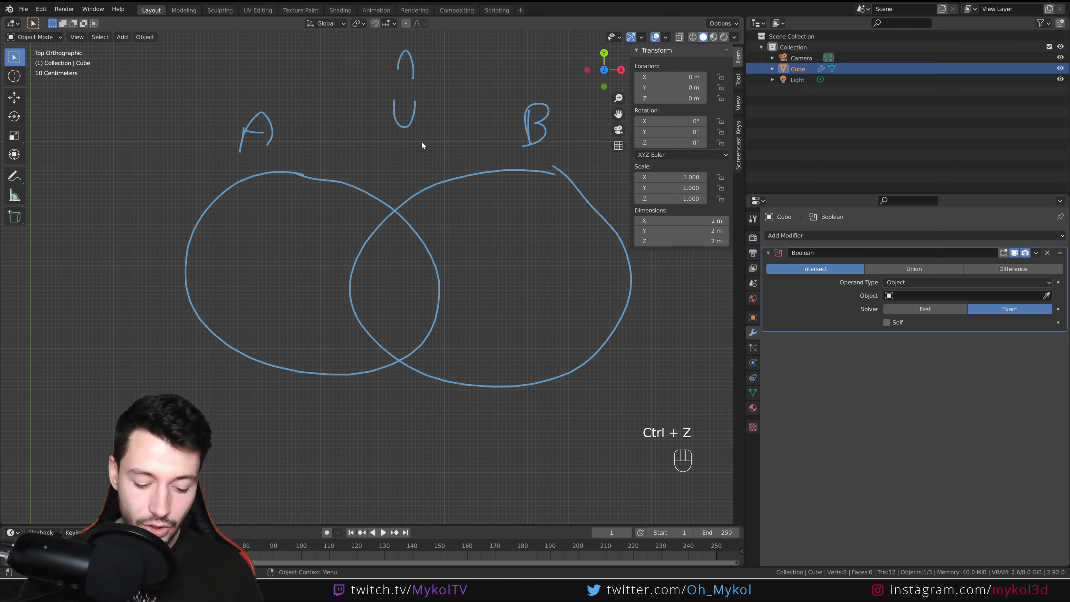
Step: Annotate a minus sign and shade the part of circle A outside circle B
drag(404, 160, 413, 160)
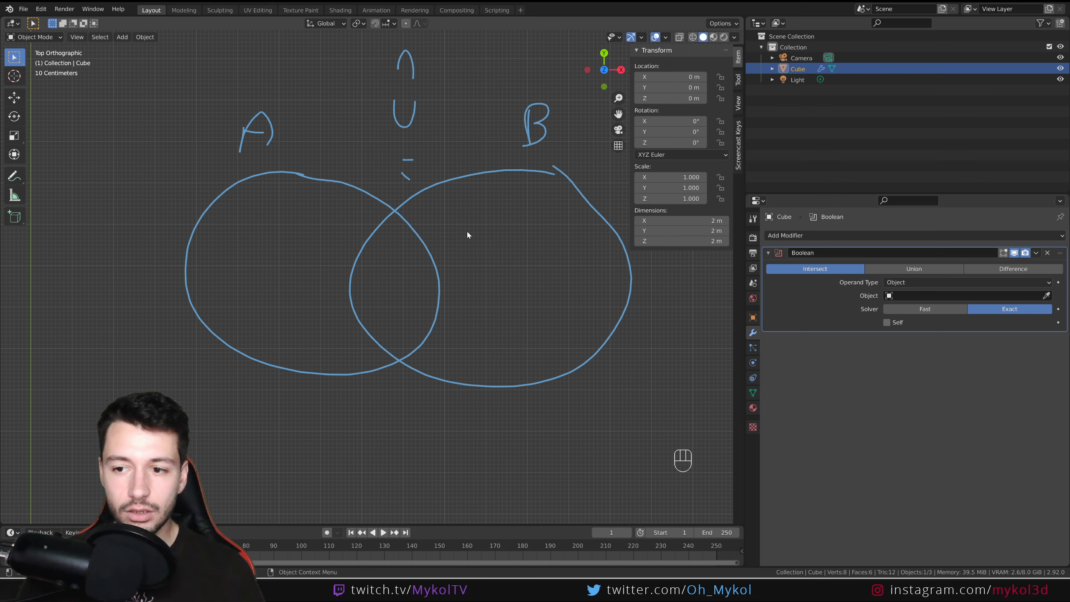
drag(244, 184, 321, 199)
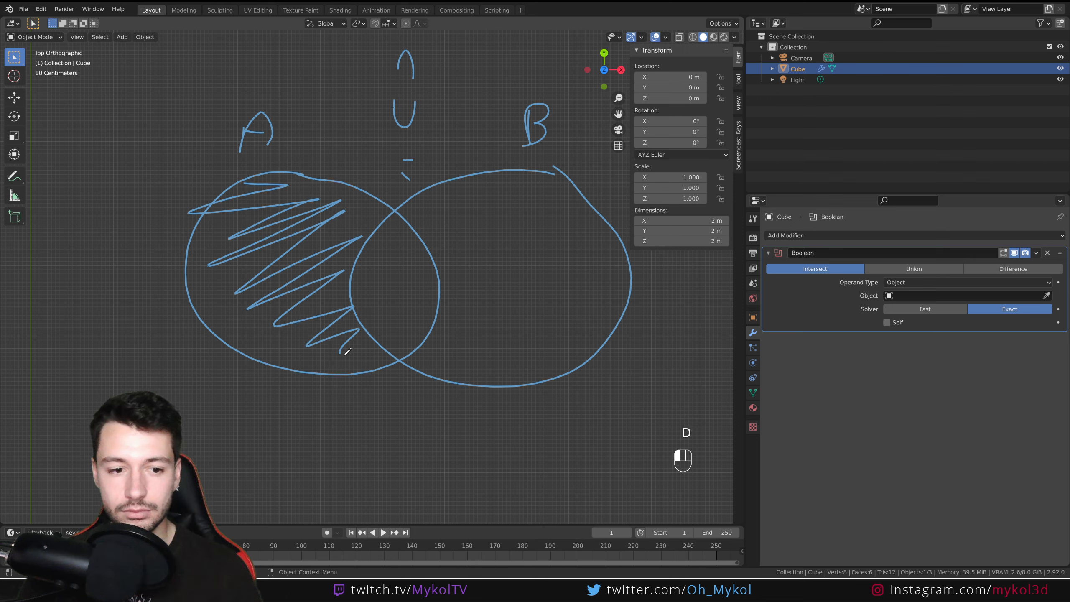
drag(330, 217, 344, 290)
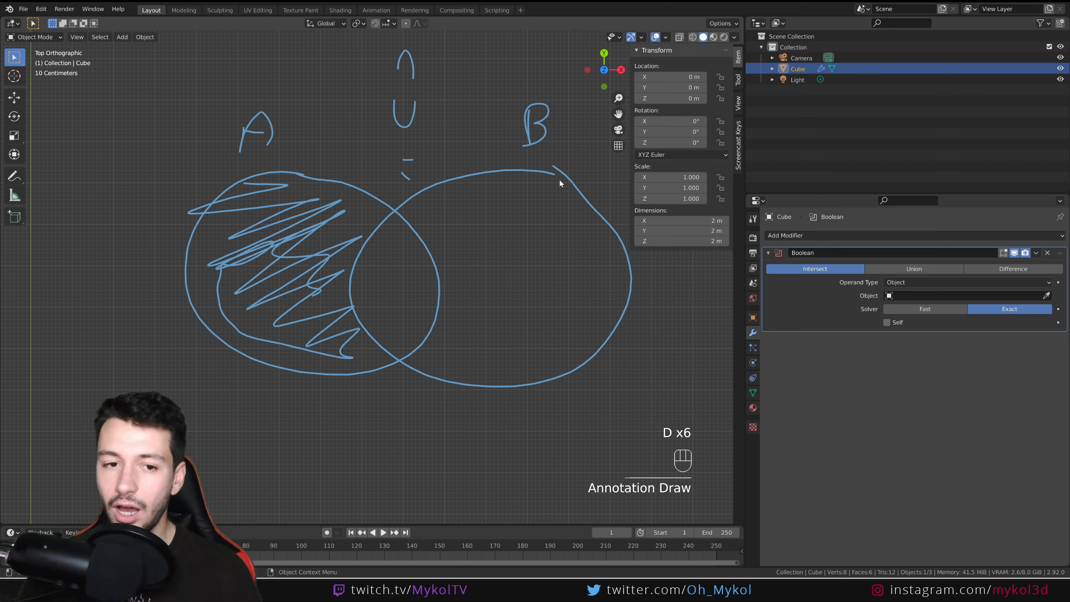
Step: Undo all the annotations and the switch of the Boolean to Intersect
key(ctrl+z)
key(ctrl+z)
key(ctrl+z)
key(ctrl+z)
key(ctrl+z)
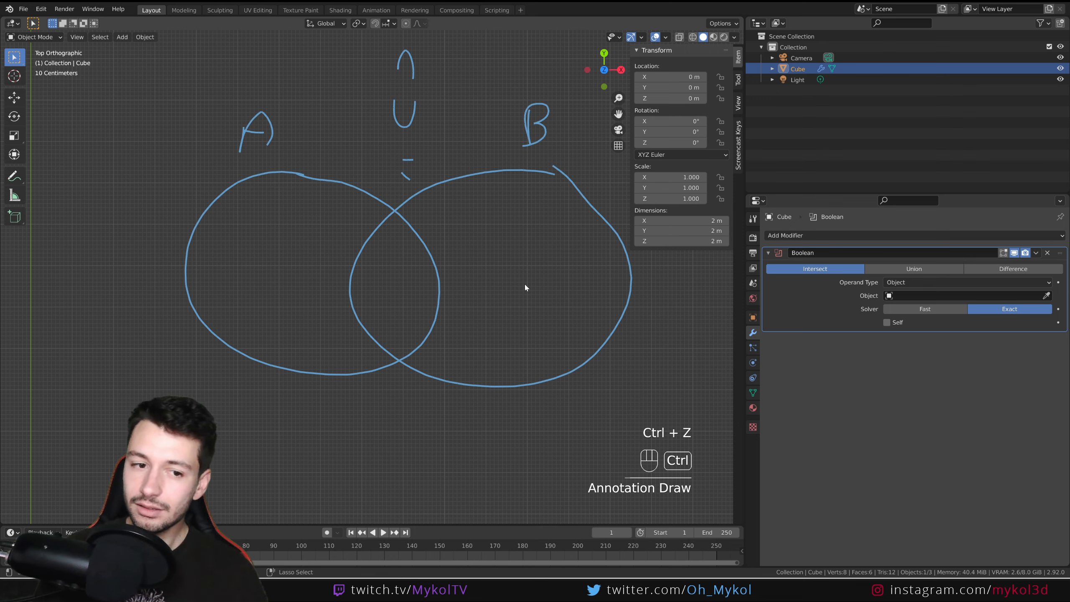
key(ctrl+z)
key(ctrl+z)
key(ctrl+z)
key(ctrl+z)
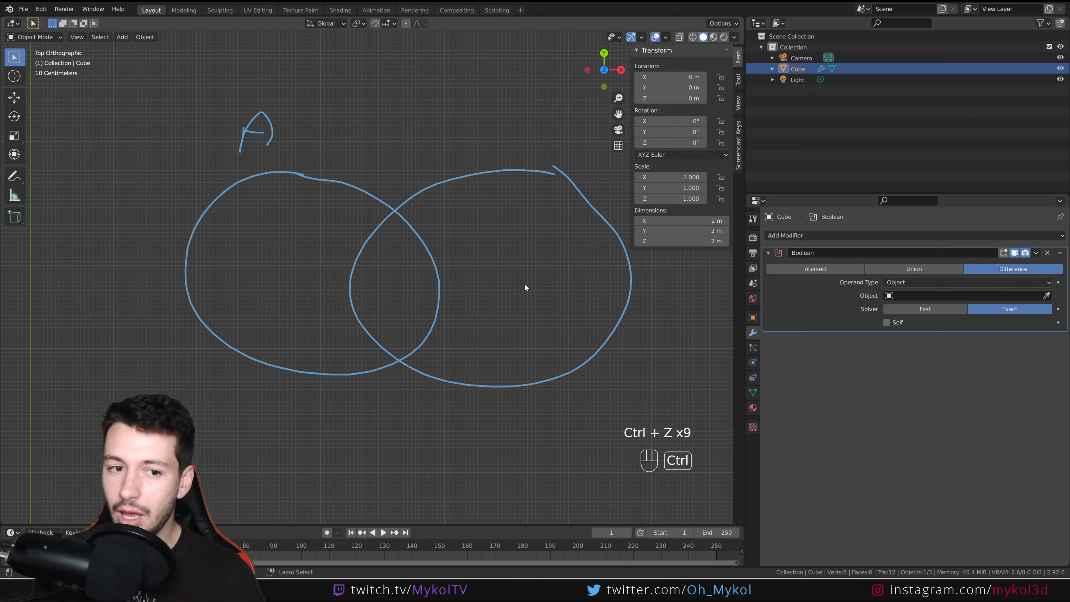
key(ctrl+z)
key(ctrl+z)
key(ctrl+z)
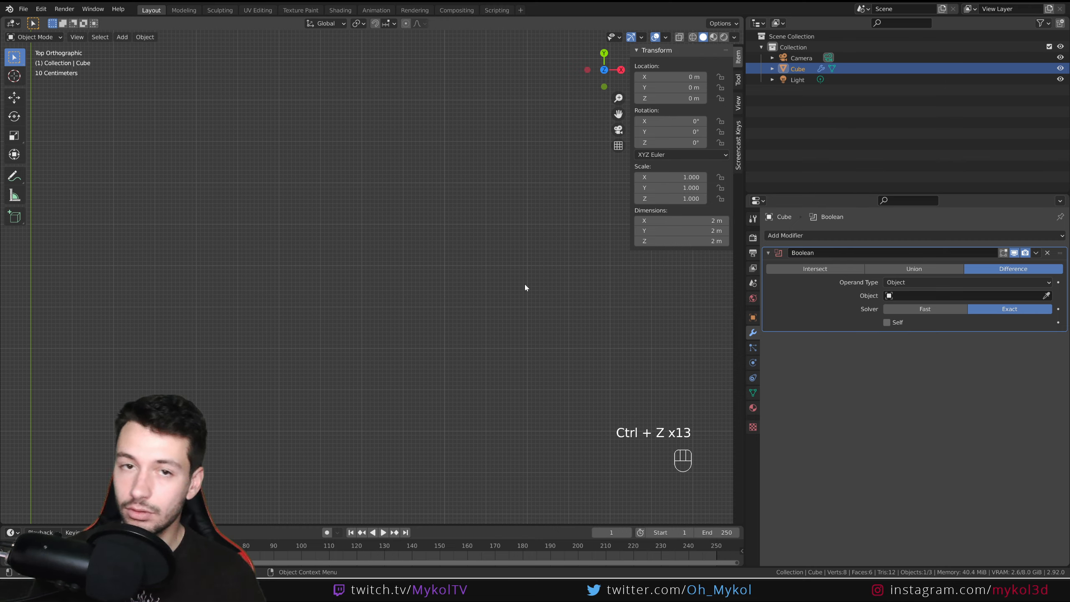
Step: Add a UV sphere at the cube's centre
middle_drag(468, 304, 375, 347)
key(shift+a)
mouse_move(375, 345)
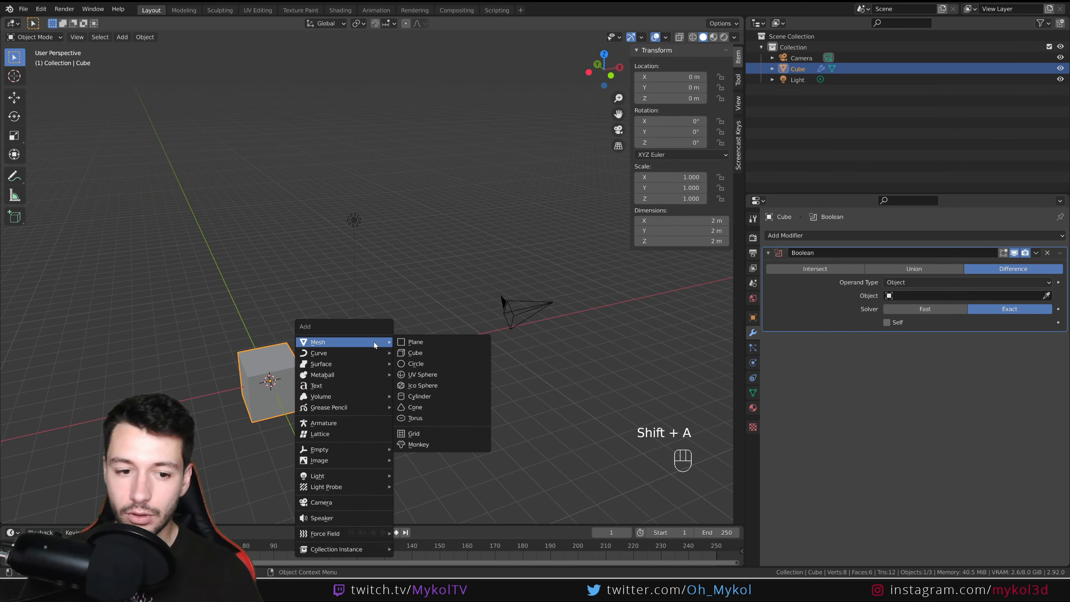
click(422, 374)
middle_drag(404, 385, 419, 429)
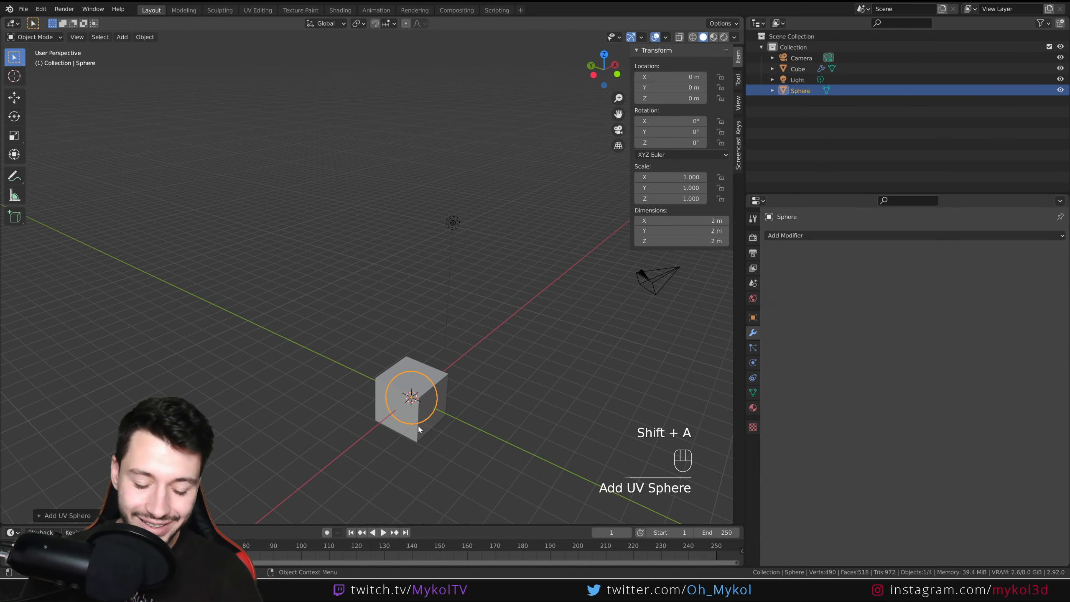
Step: Move the sphere along the Y axis and scale it uniformly to 0.640
key(g)
key(y)
click(490, 444)
key(s)
click(506, 439)
Step: Position the sphere at about X 1.09 m and Y -1.17 m so it overlaps the cube's vertical edge
middle_drag(507, 439, 458, 463)
key(g)
key(x)
click(461, 439)
key(s)
key(y)
right_click(518, 481)
key(g)
key(y)
click(528, 507)
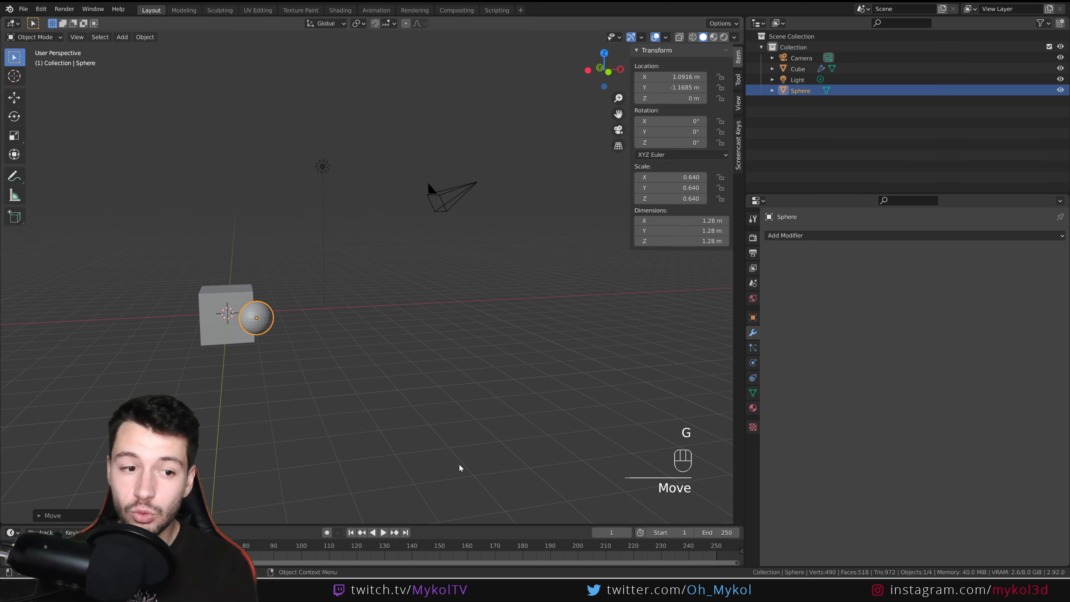
Step: Select the cube and set the sphere as the object of its Boolean Difference modifier
scroll(221, 345, up, 5)
shift+middle_drag(221, 346, 323, 369)
click(247, 300)
shift+middle_drag(253, 368, 350, 348)
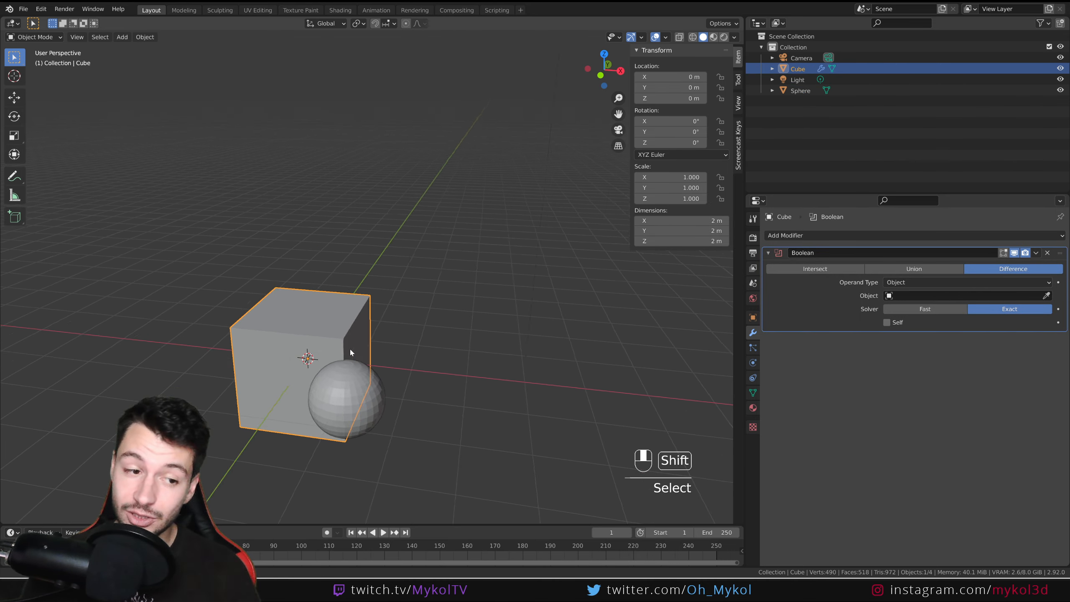
middle_drag(400, 378, 438, 361)
scroll(438, 362, up, 2)
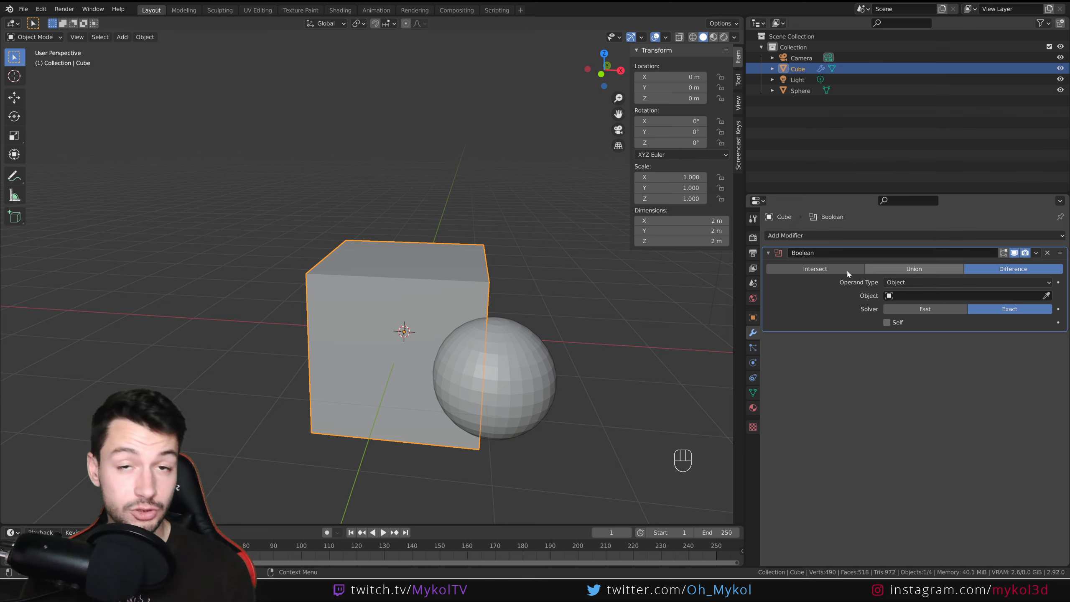
click(893, 284)
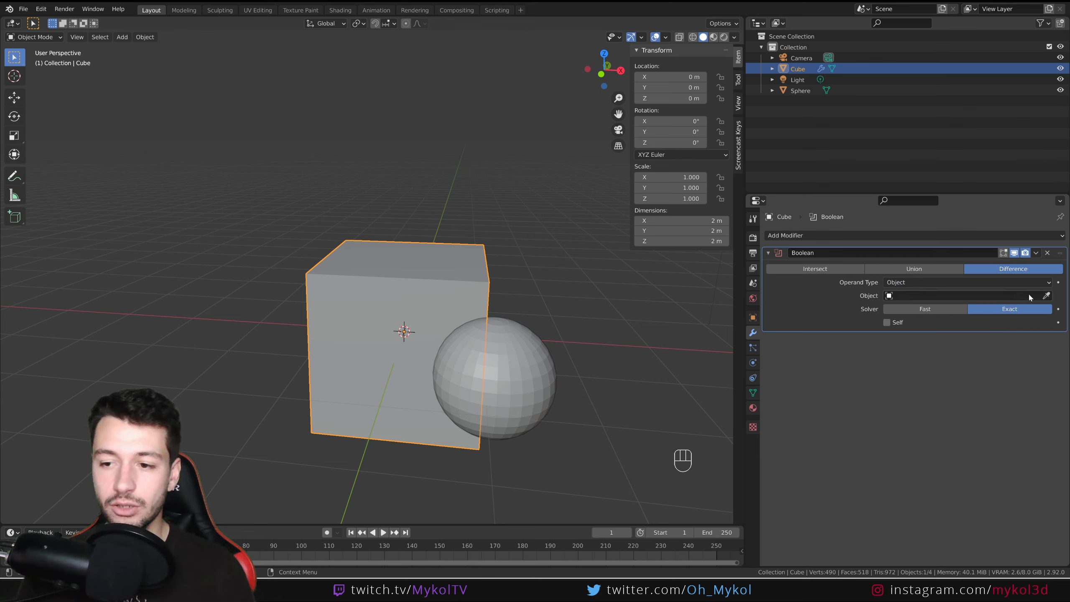
click(529, 341)
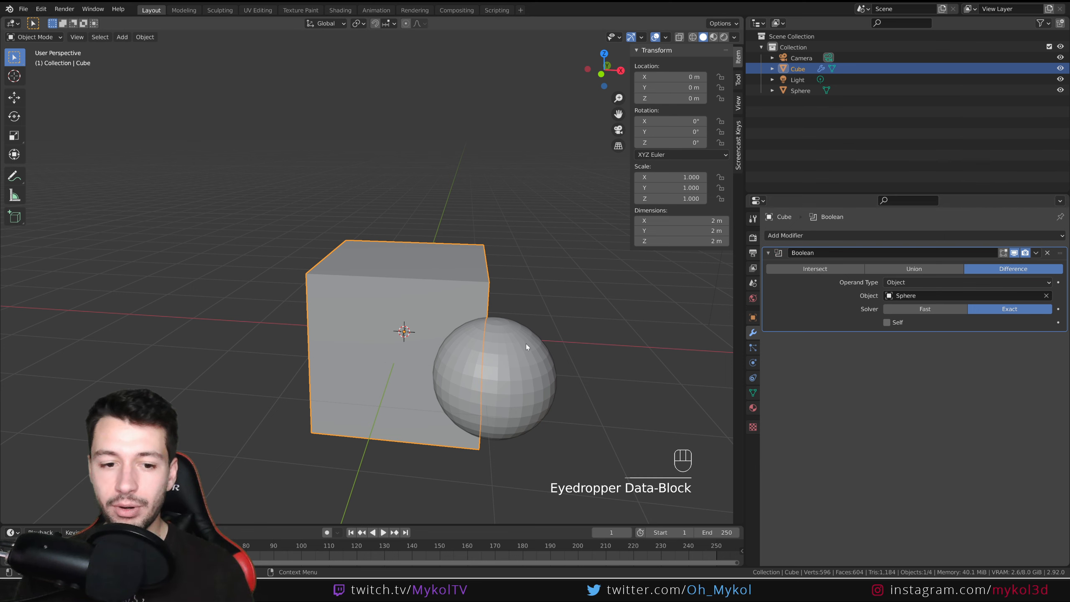
Step: Select the cube and hide the sphere in the viewport to examine the cut from several sides
mouse_move(493, 415)
middle_down()
mouse_move(467, 387)
mouse_move(500, 402)
middle_up()
click(377, 323)
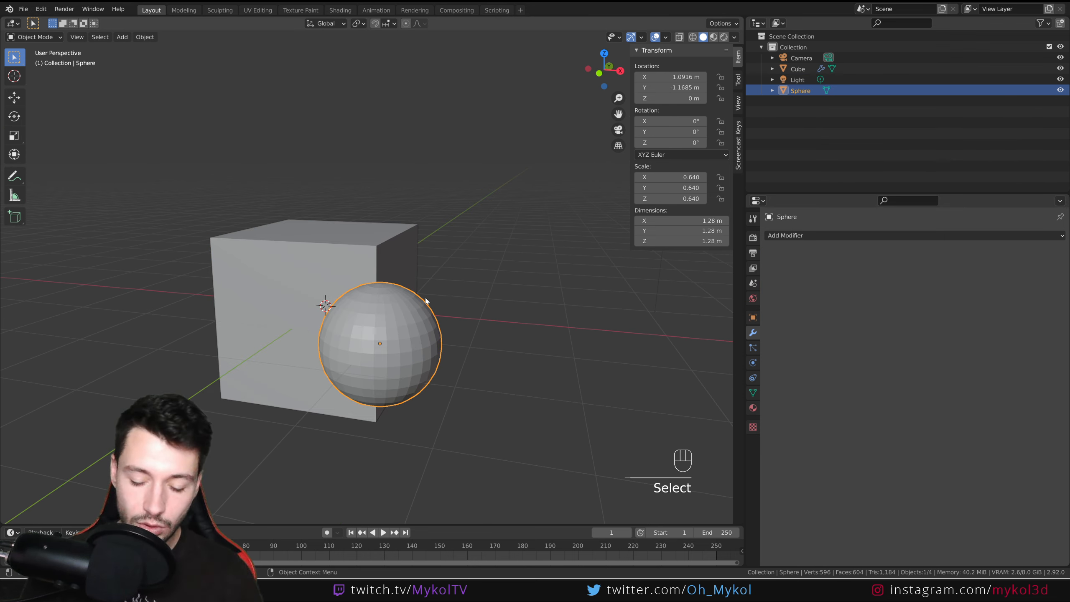
click(388, 252)
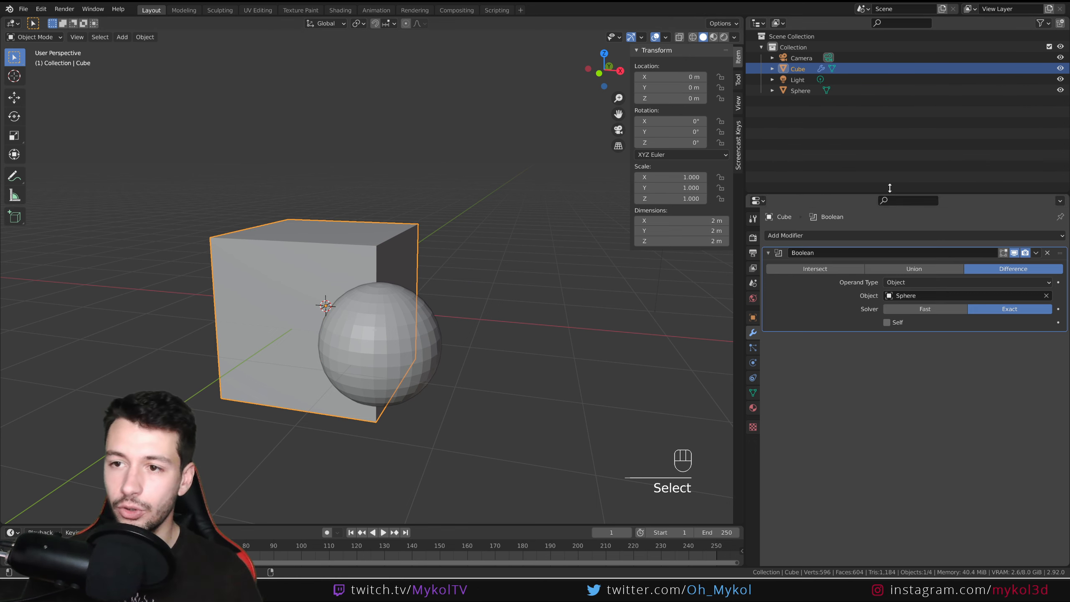
click(1061, 90)
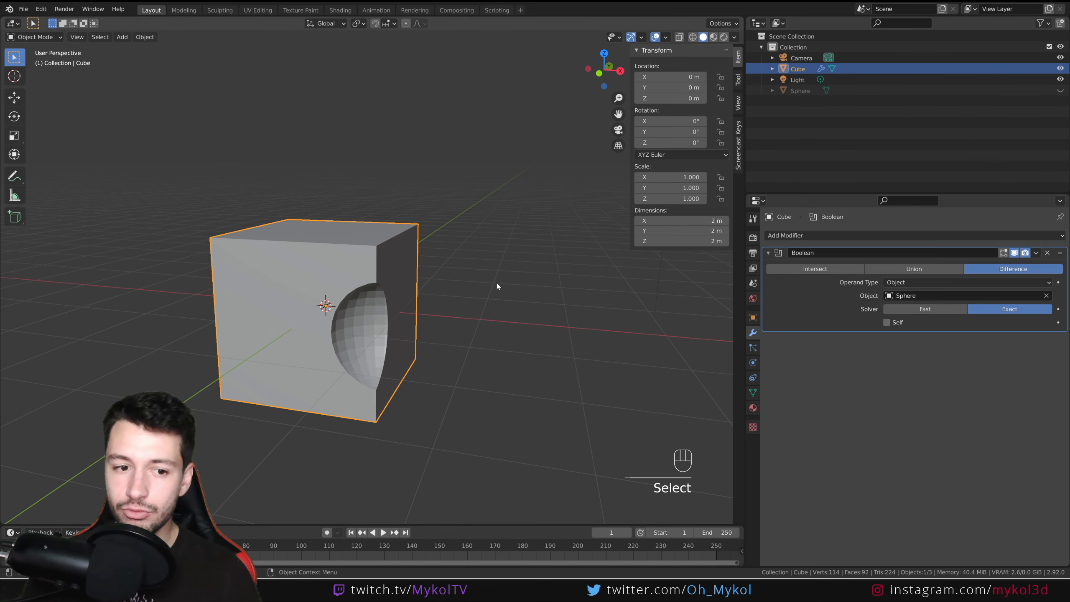
middle_drag(496, 283, 321, 268)
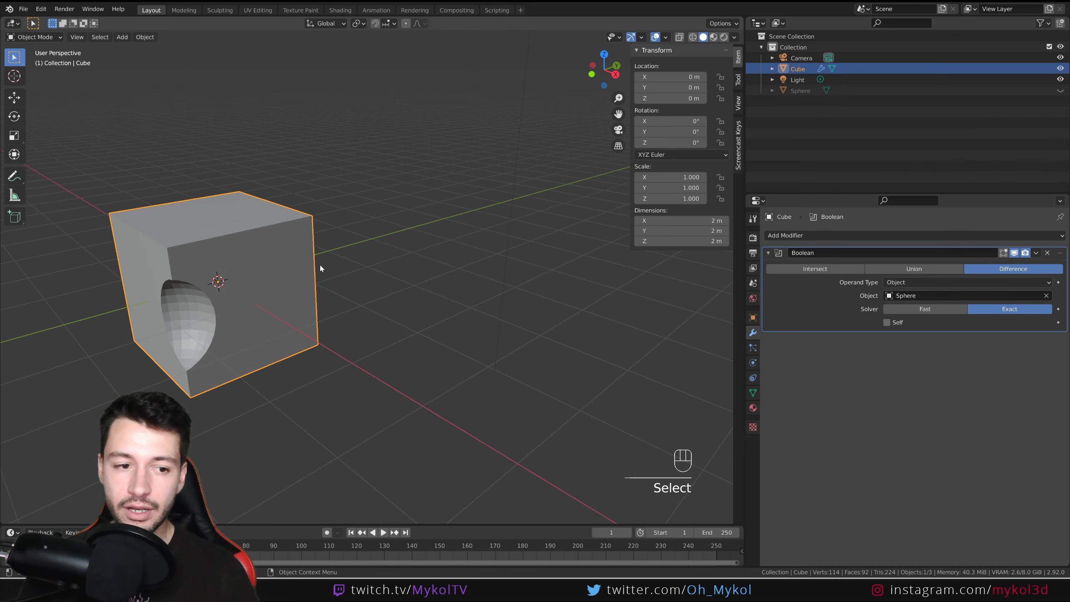
Step: Try moving the cube along the Y axis with the sphere hidden
key(g)
key(y)
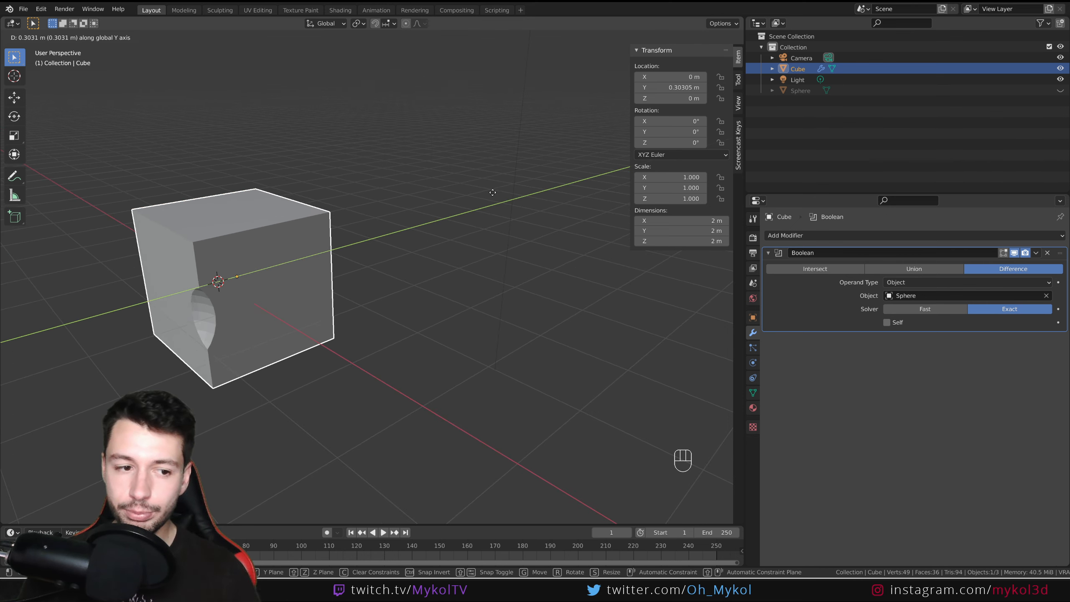
key(Escape)
click(193, 323)
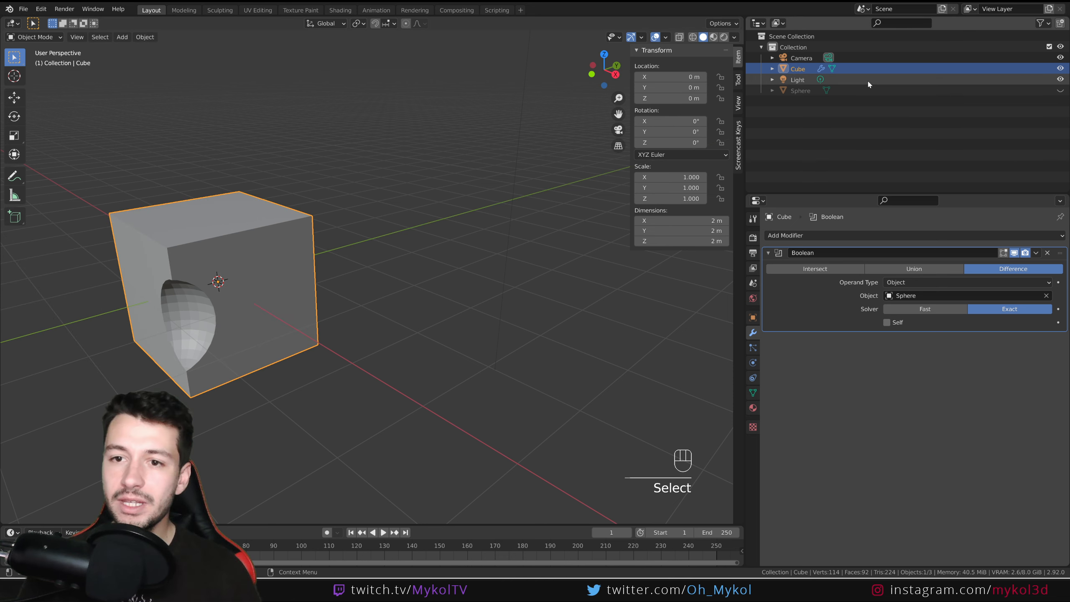
Step: Unhide and select the sphere, and expand the Viewport Display settings in its object properties
click(1060, 90)
click(216, 343)
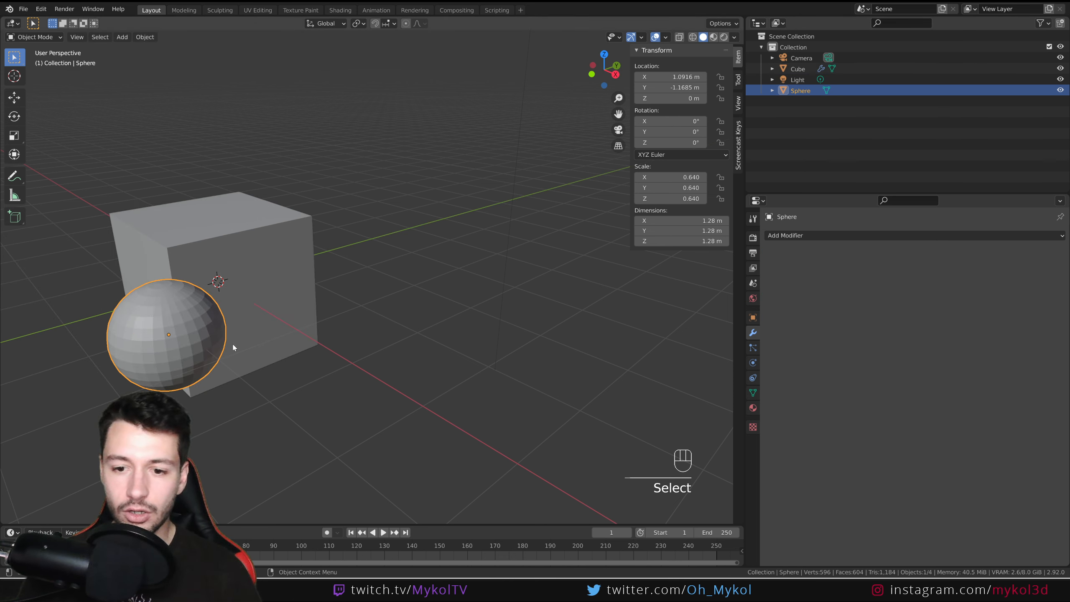
click(752, 319)
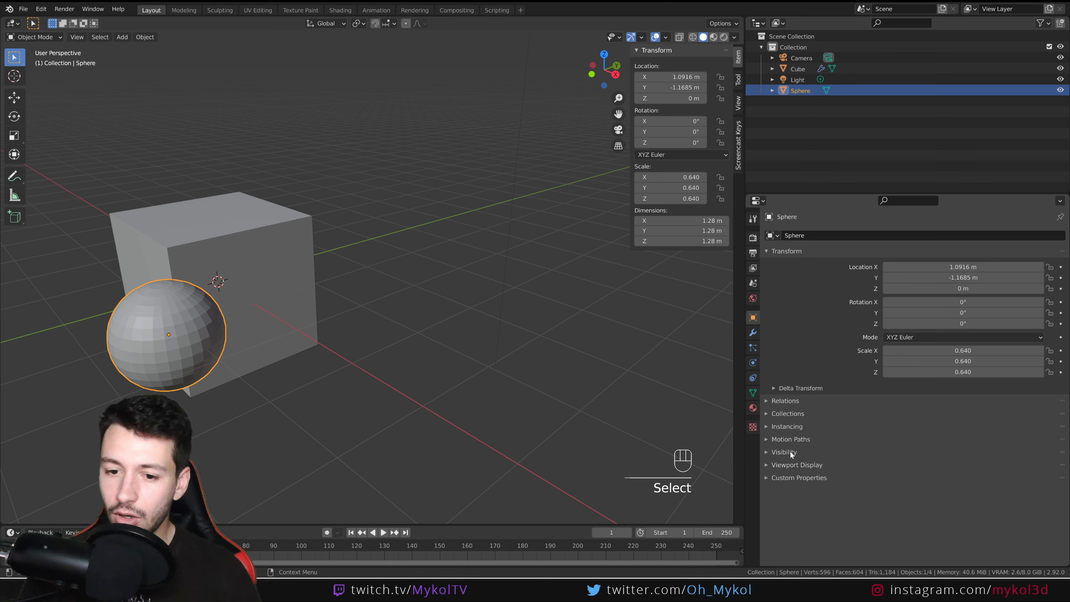
click(778, 454)
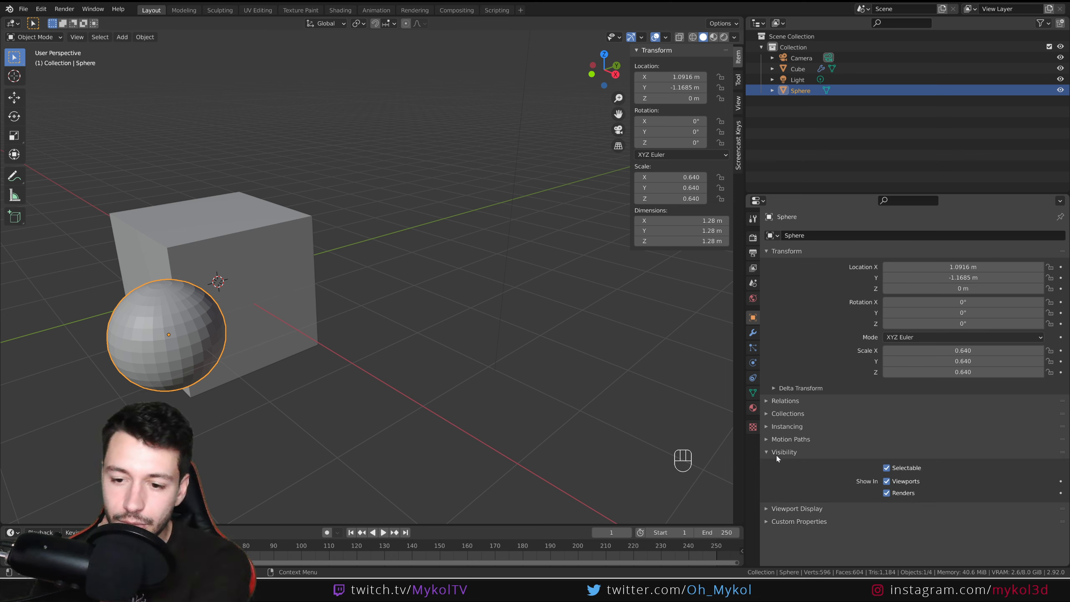
click(776, 453)
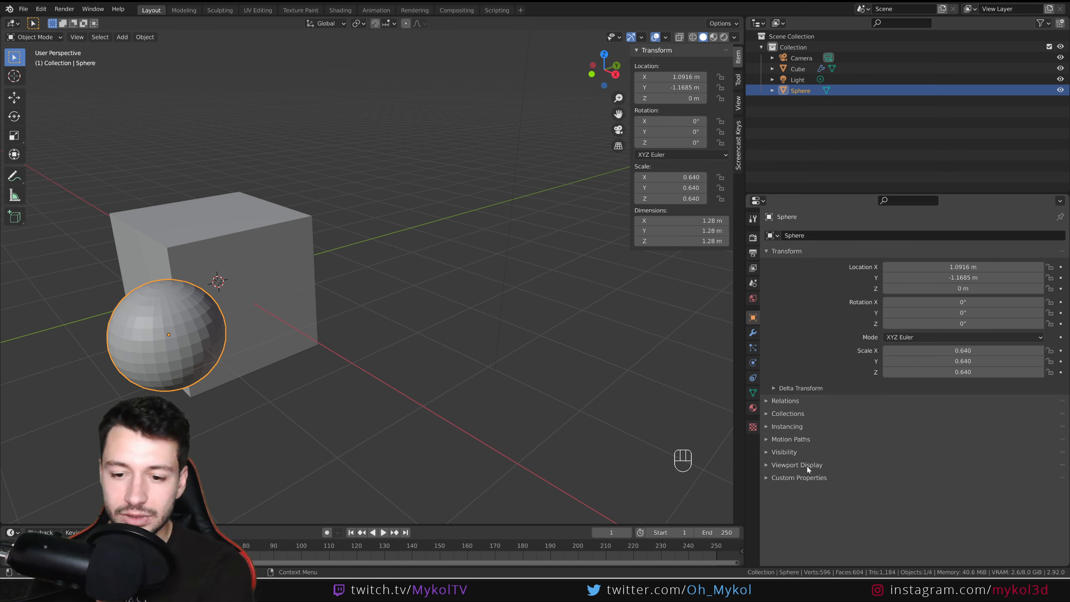
click(796, 465)
scroll(836, 519, down, 3)
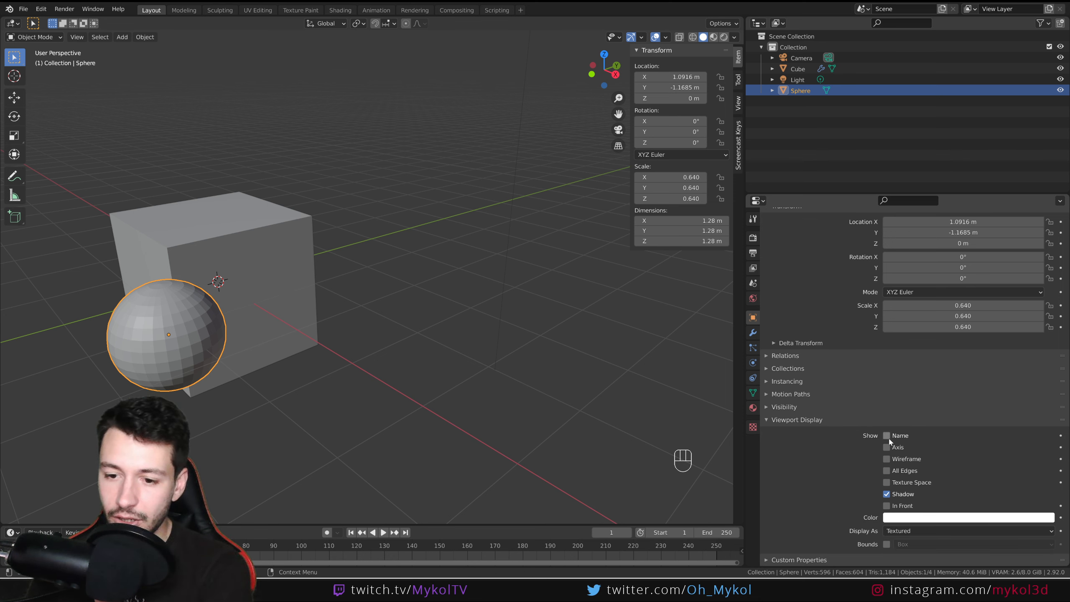
Step: Try the Wireframe overlay together with the Wire display type on the sphere
click(890, 458)
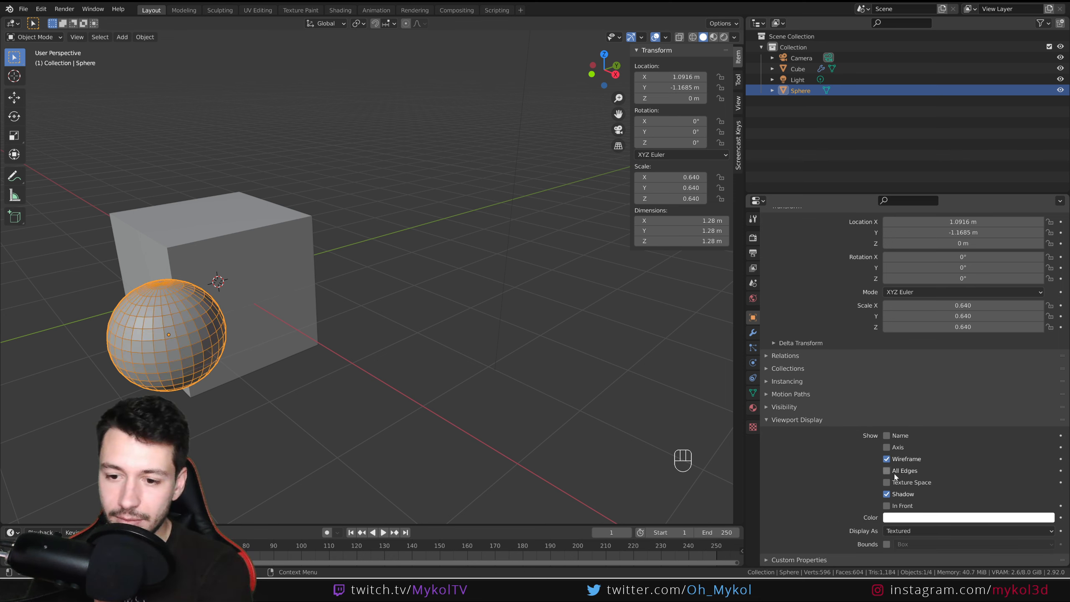
click(896, 531)
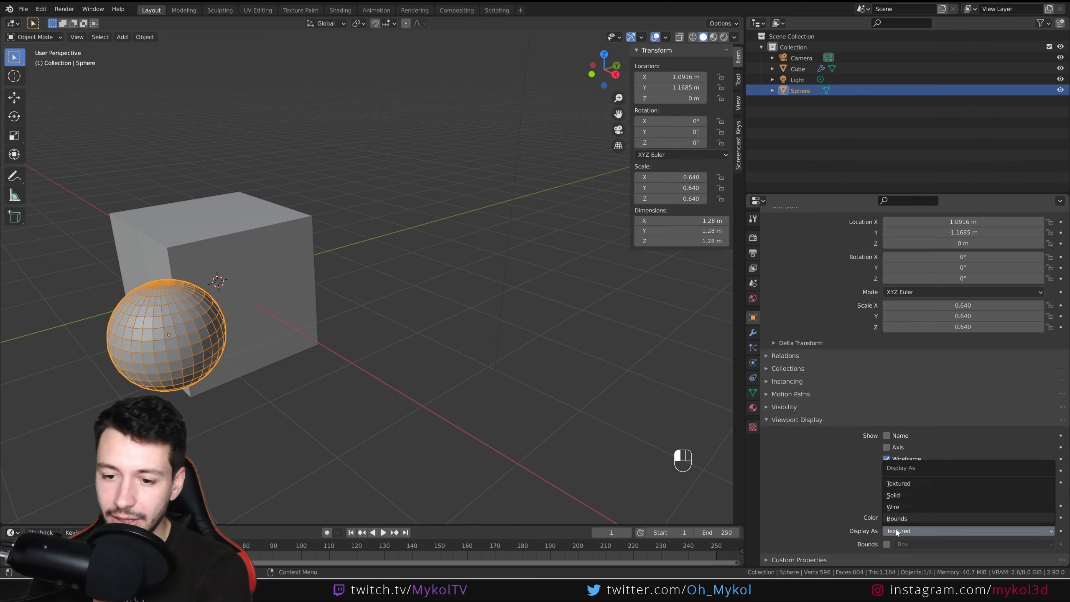
click(900, 507)
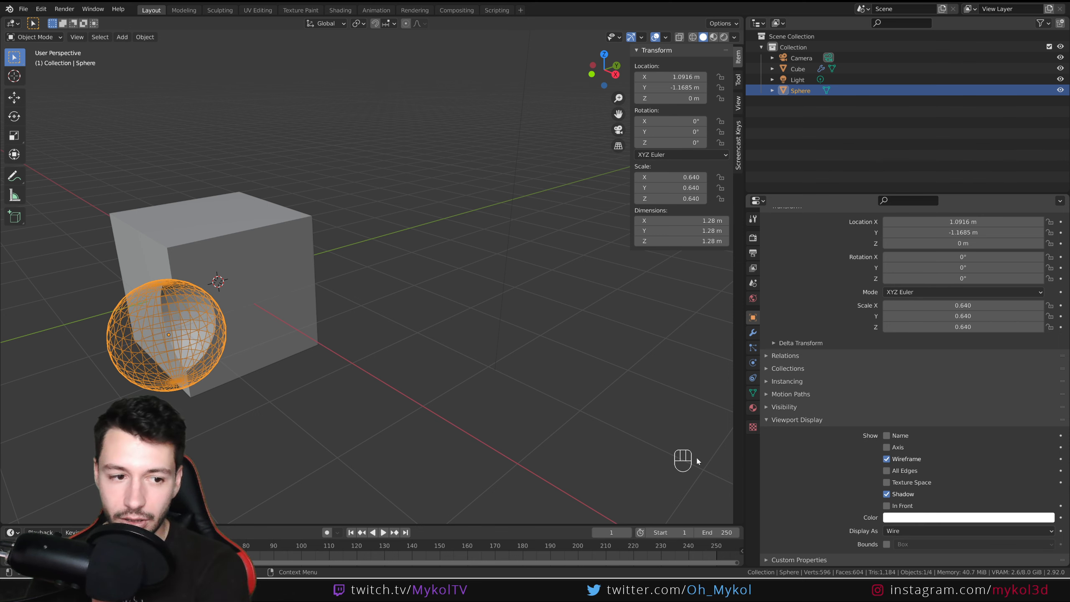
click(249, 407)
click(188, 386)
middle_drag(269, 393, 263, 399)
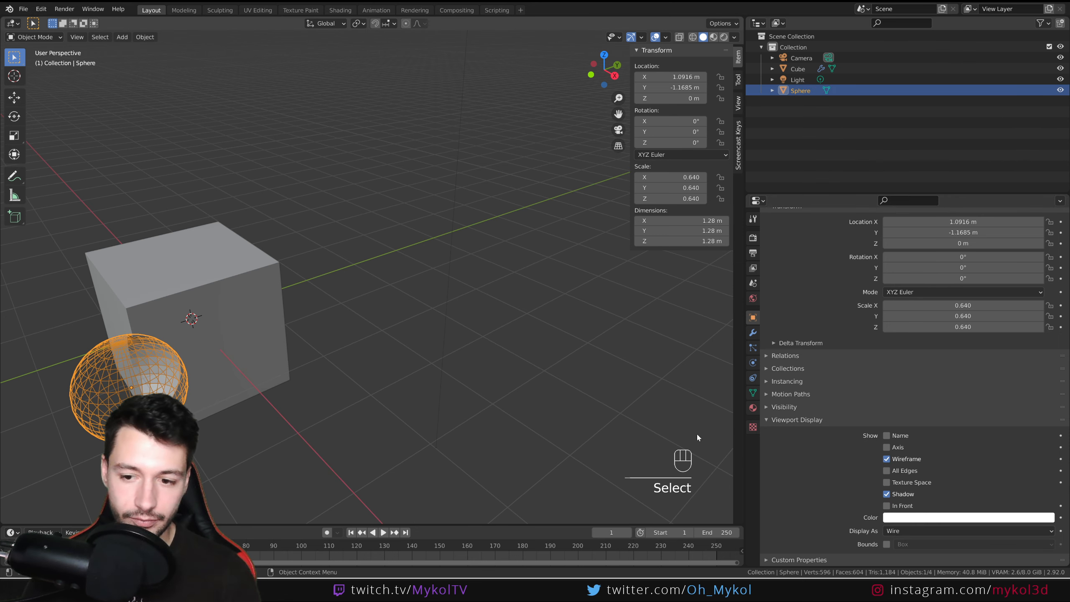
Step: Turn off the sphere's Wireframe overlay and try toggling its Bounds option
click(909, 460)
shift+middle_drag(337, 437, 400, 411)
scroll(440, 407, up, 3)
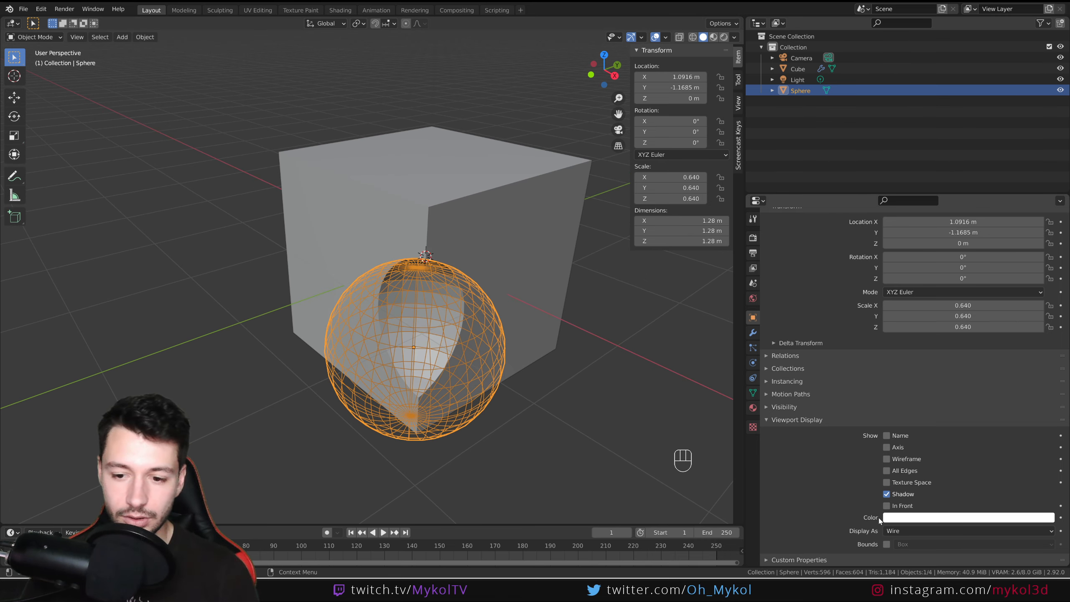
click(889, 546)
click(889, 546)
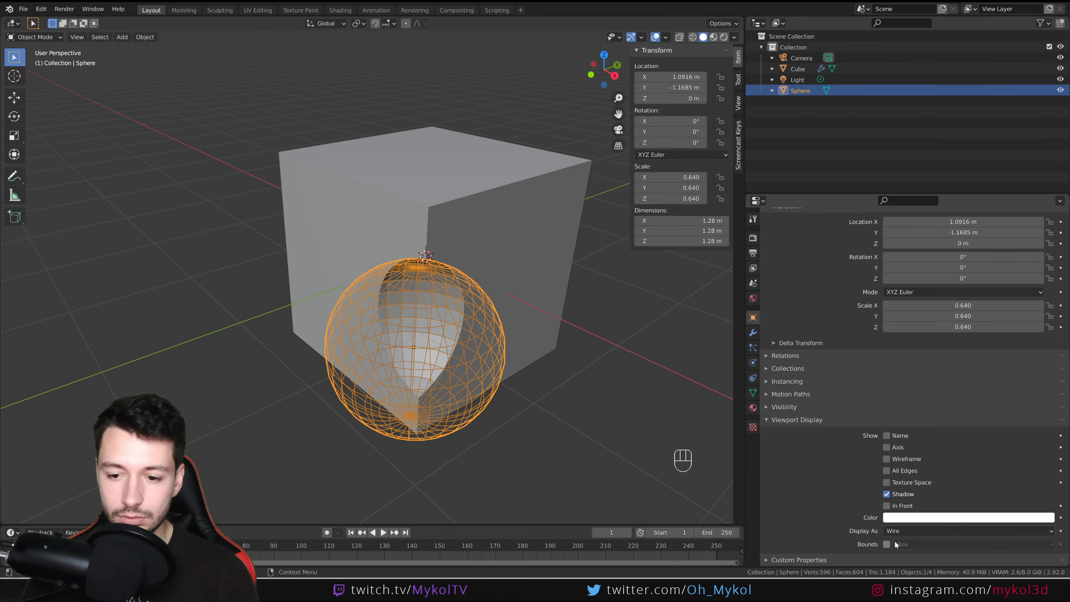
Step: Display the sphere as Bounds and move it along the Y axis to about -0.99 m
click(900, 532)
click(905, 521)
middle_drag(589, 446, 377, 420)
key(g)
key(y)
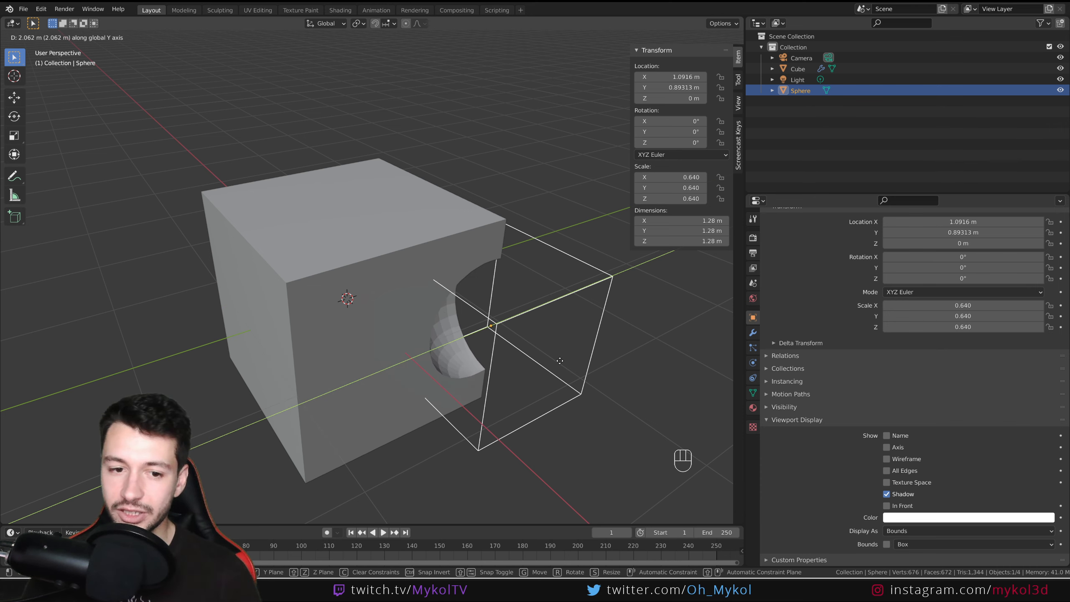
click(480, 415)
Step: Scale the sphere to about 0.621 so the cut shrinks slightly, and try rotating it
key(s)
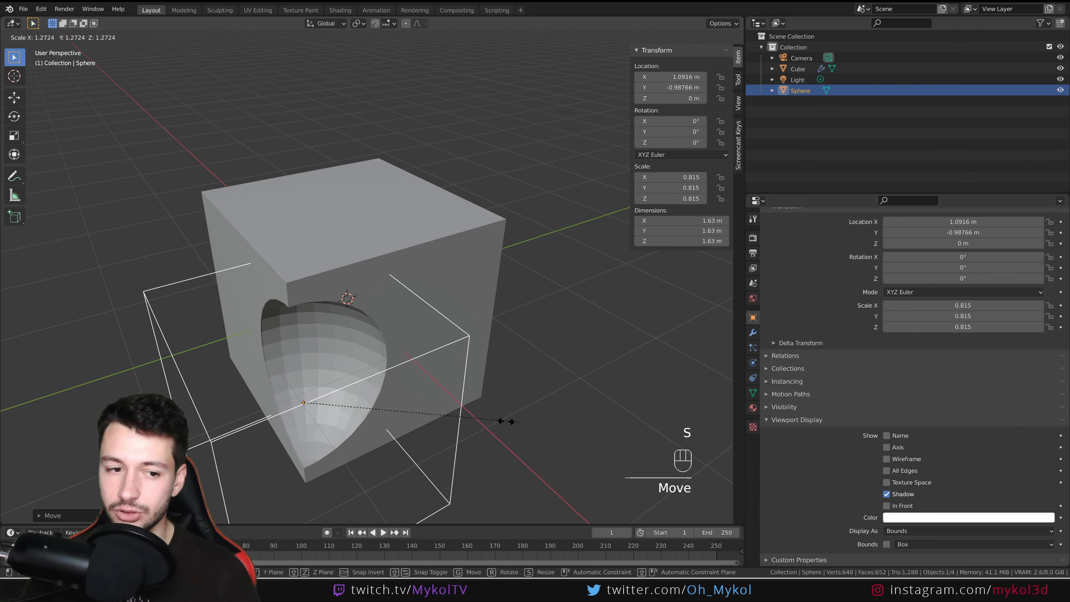
click(467, 422)
key(r)
right_click(538, 398)
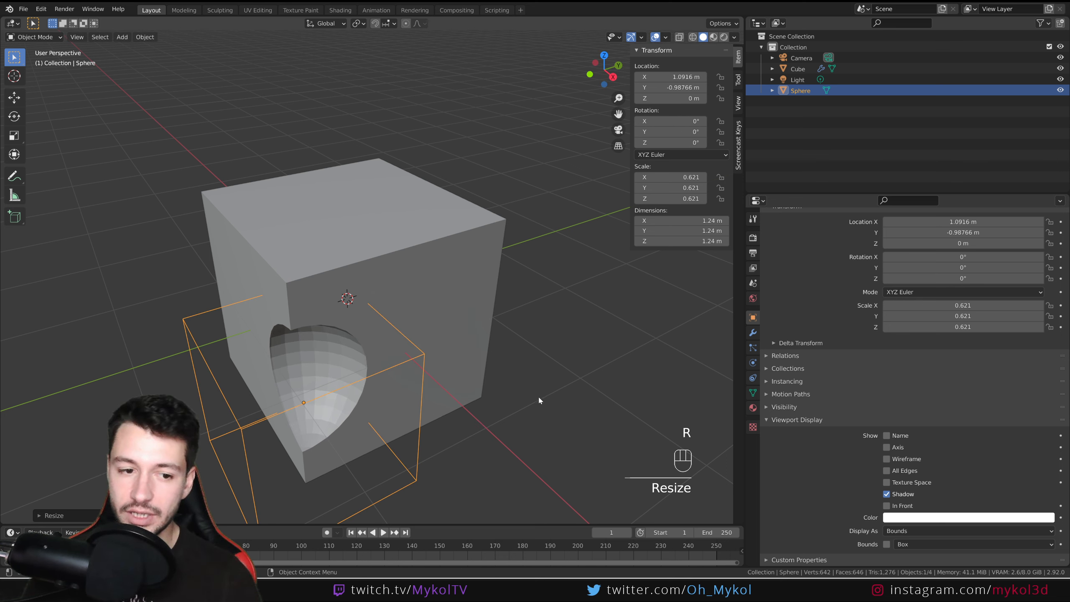
Step: Select the cube and apply its Boolean modifier
middle_drag(538, 398, 516, 405)
click(515, 226)
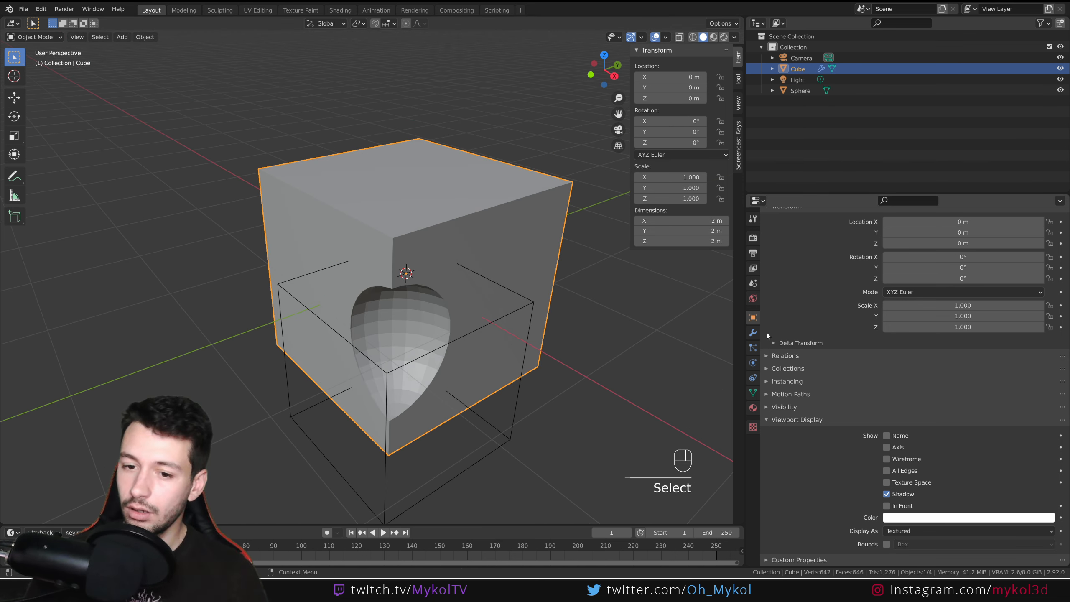
click(753, 332)
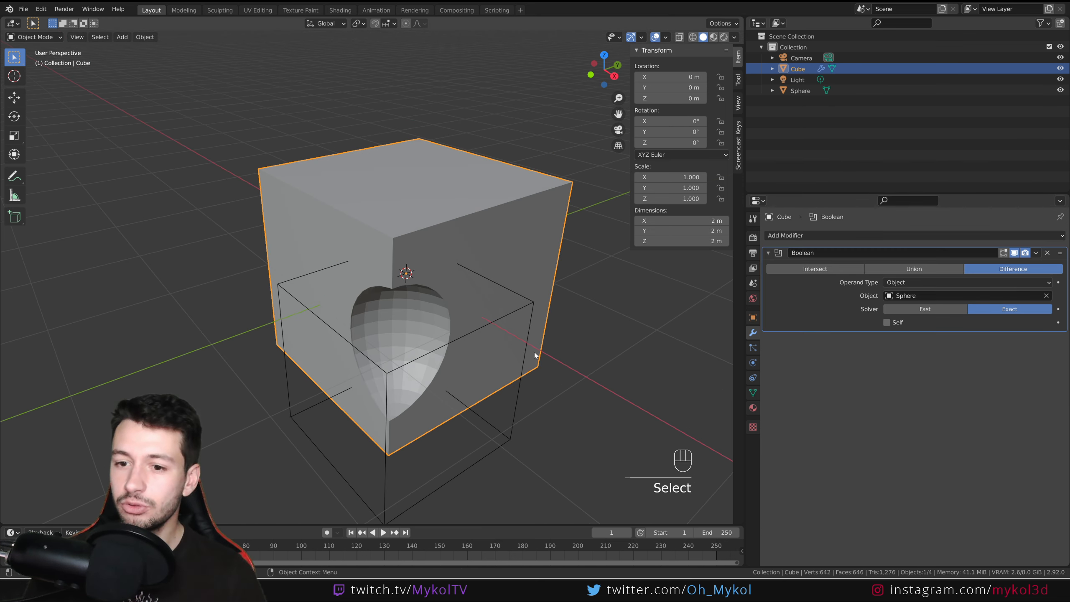
click(804, 307)
key(ctrl+a)
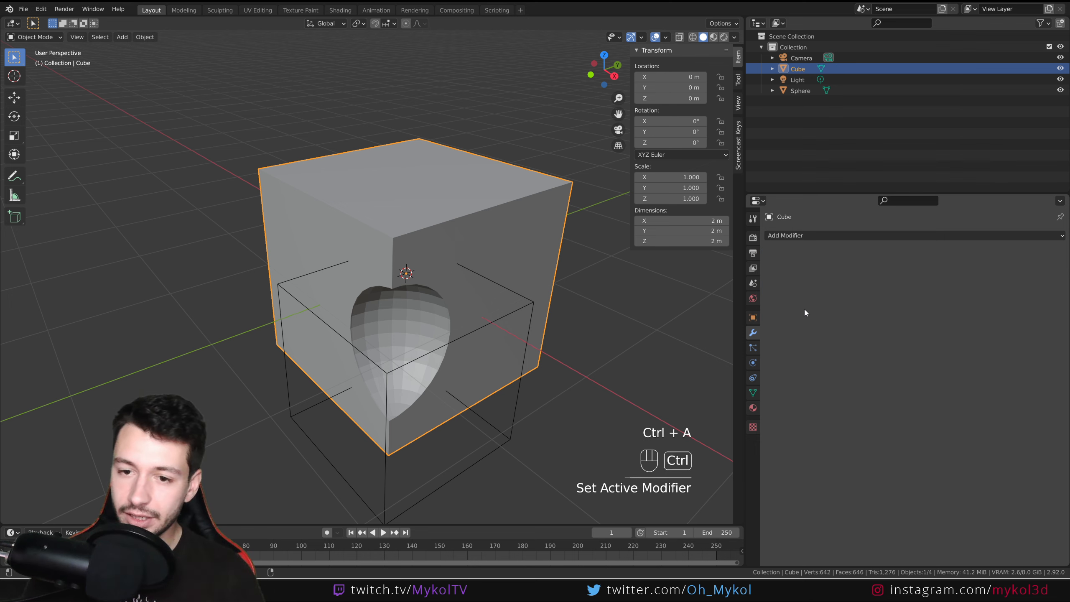
Step: Delete the sphere and enter Edit Mode on the cube to inspect the geometry of the cut
click(506, 316)
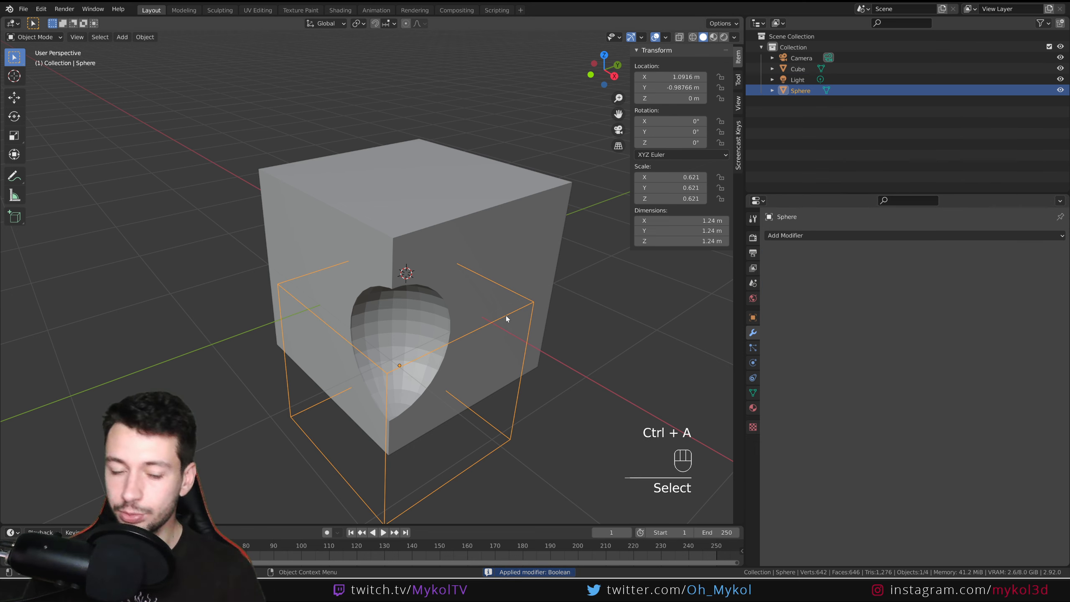
key(Delete)
key(Tab)
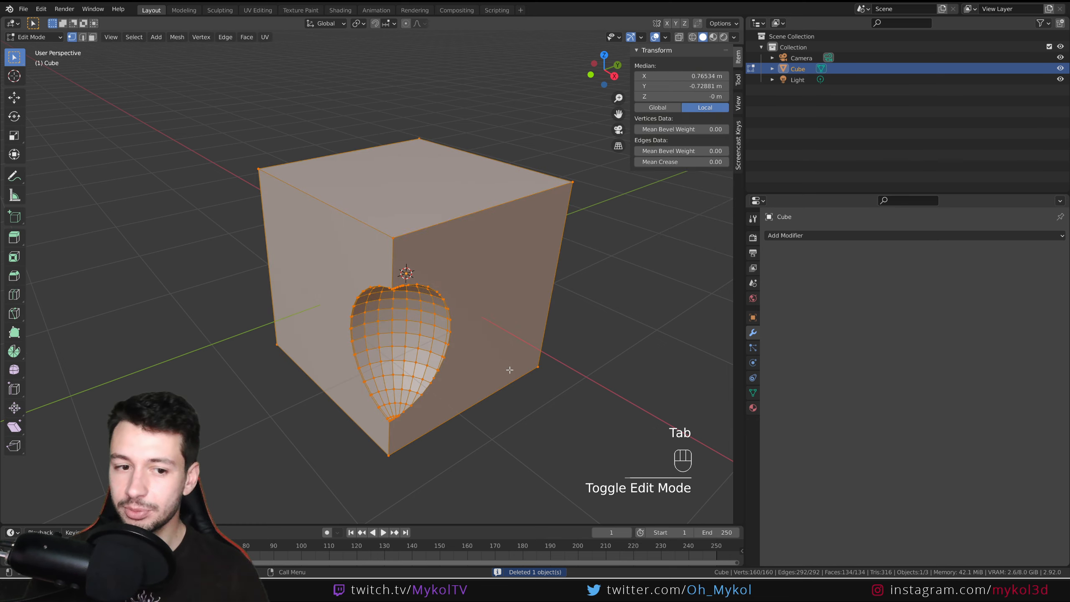
middle_drag(509, 370, 523, 258)
key(KP_Decimal)
scroll(573, 250, down, 3)
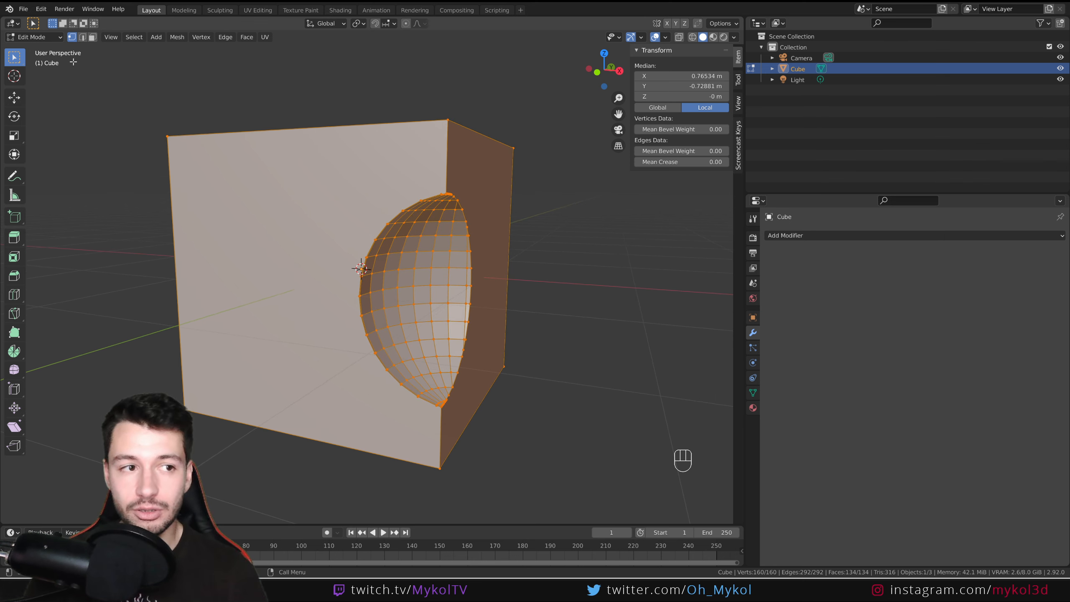
Step: Try bevelling the edge loop around the cube face bordering the cutout with several segments, and undo the bevel
click(82, 37)
alt+click(350, 352)
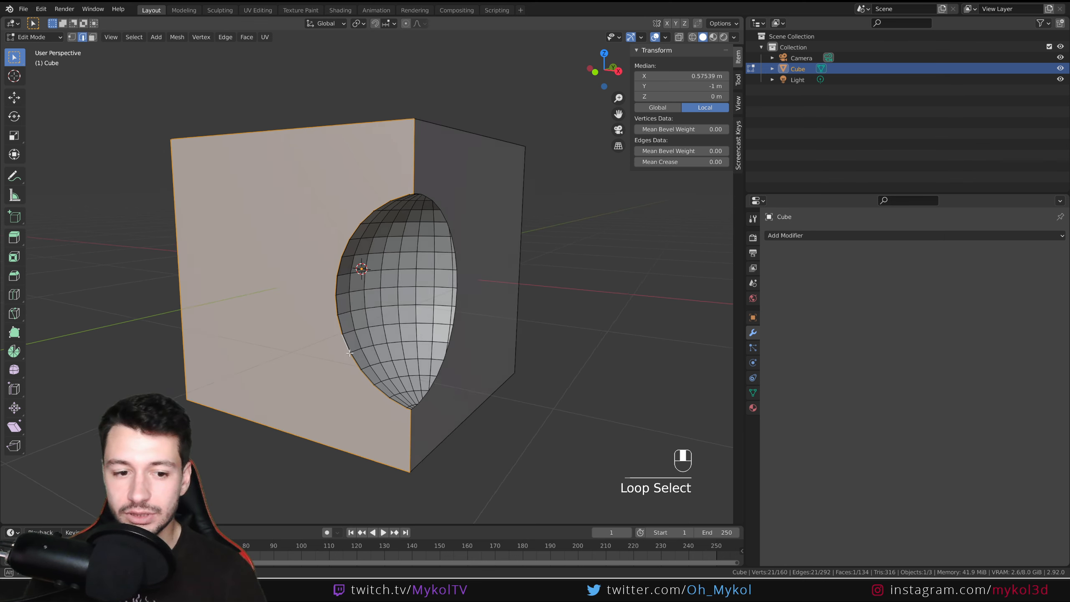
scroll(341, 356, up, 3)
middle_drag(366, 217, 379, 221)
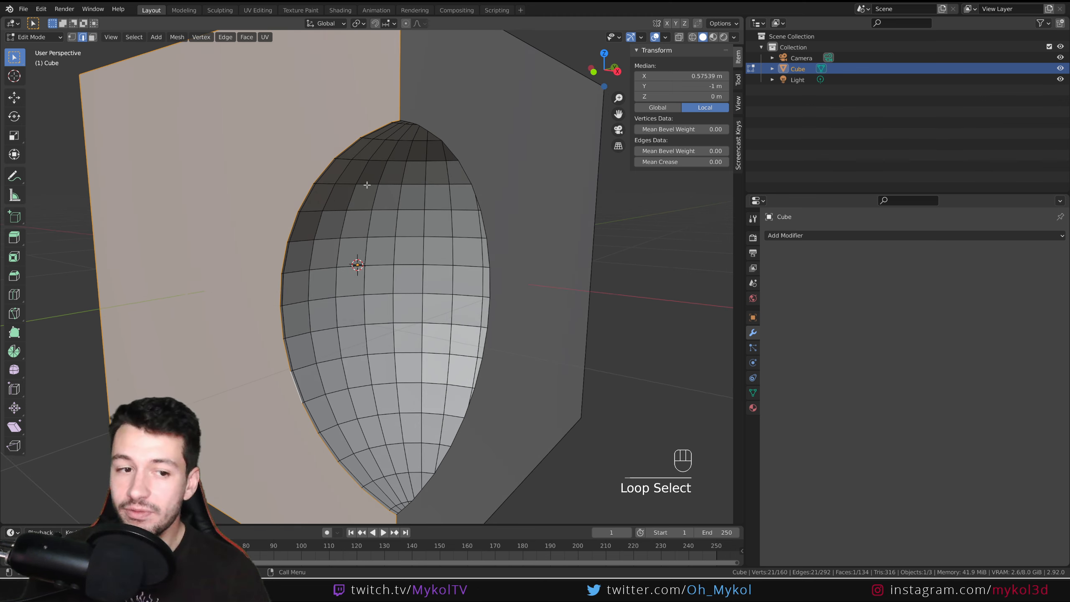
key(ctrl+b)
scroll(488, 291, up, 4)
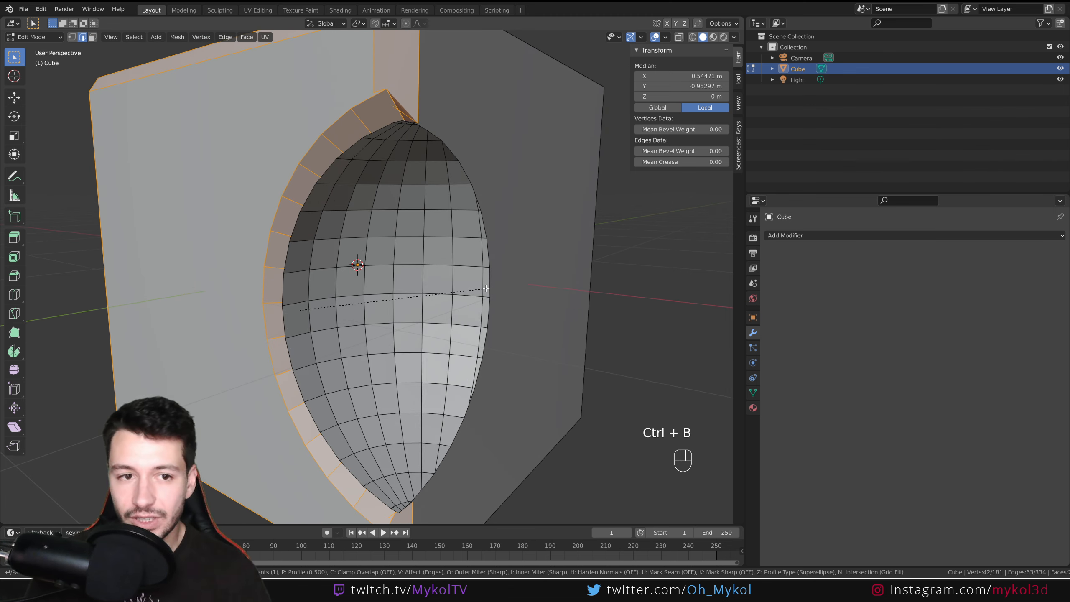
click(490, 291)
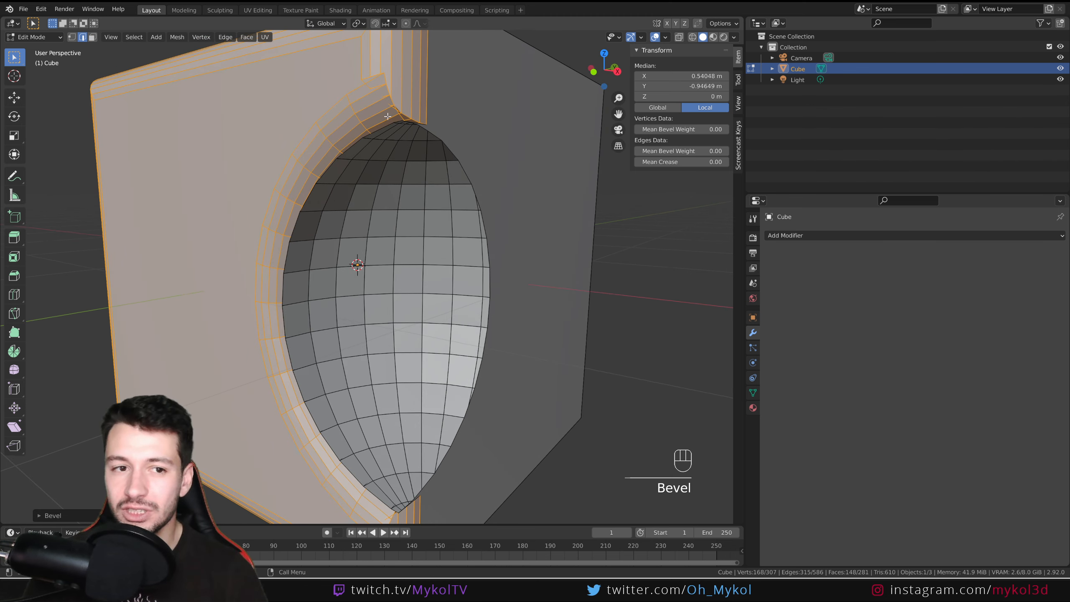
key(ctrl+z)
scroll(398, 292, down, 6)
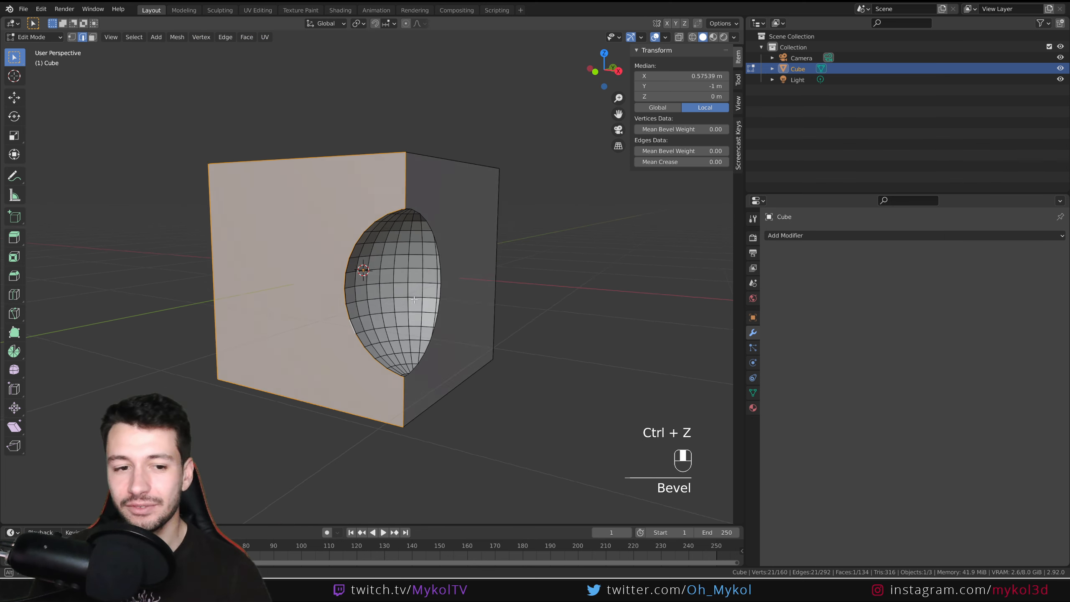
Step: Draw an annotation line from the cutout's edge to the face's upper corner, and undo it
middle_drag(334, 320, 369, 287)
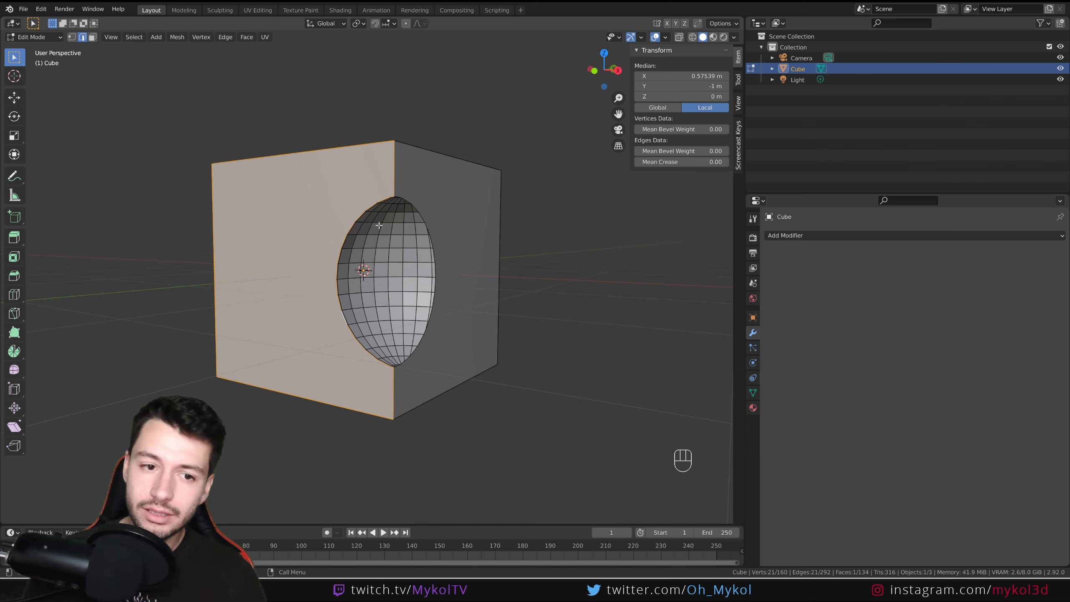
middle_drag(379, 226, 365, 264)
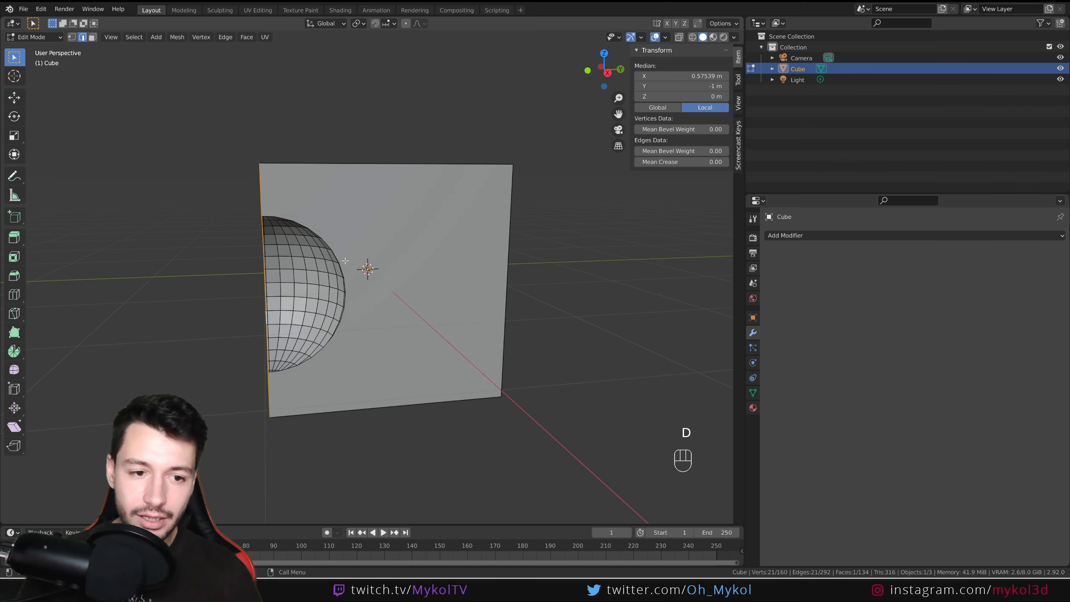
drag(345, 260, 366, 248)
drag(516, 169, 517, 169)
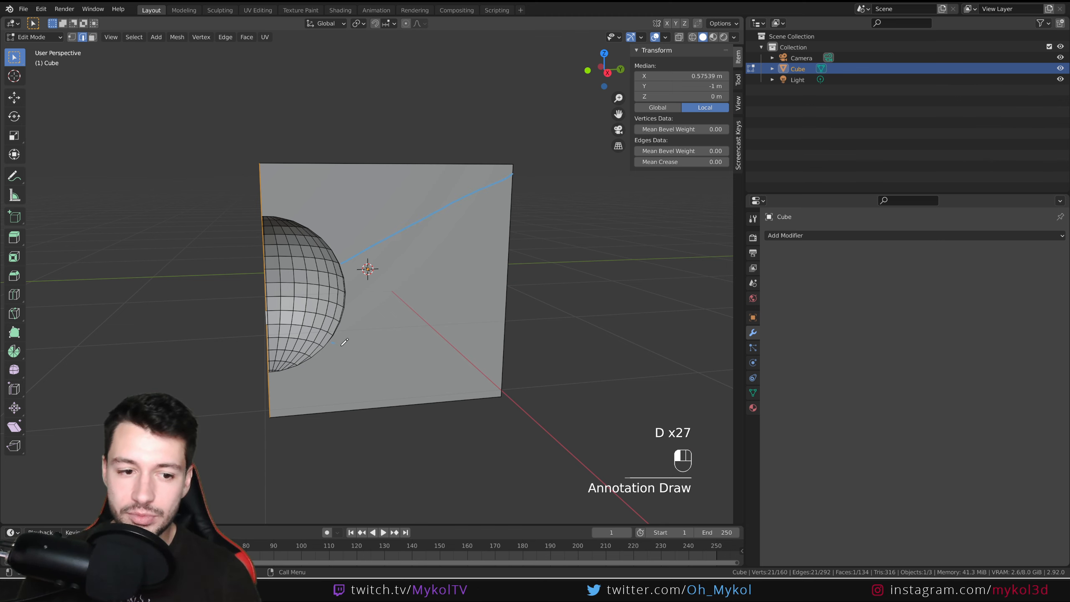
key(ctrl+z)
key(ctrl+z)
key(ctrl+z)
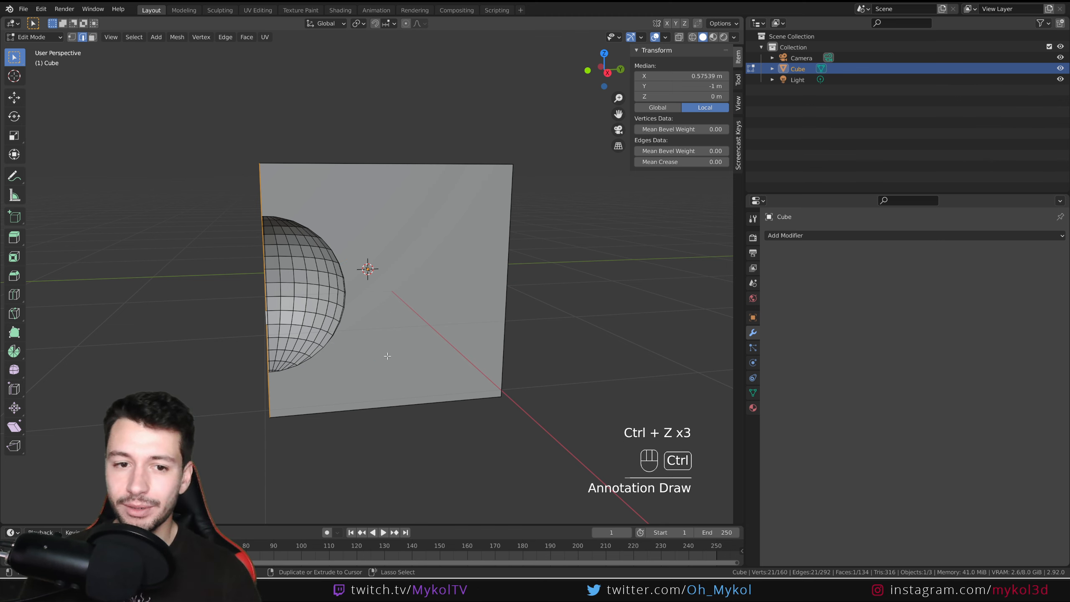
Step: Leave Edit Mode, delete the cut cube and add a new cube
mouse_move(491, 396)
middle_down()
mouse_move(409, 366)
mouse_move(450, 374)
middle_up()
key(Tab)
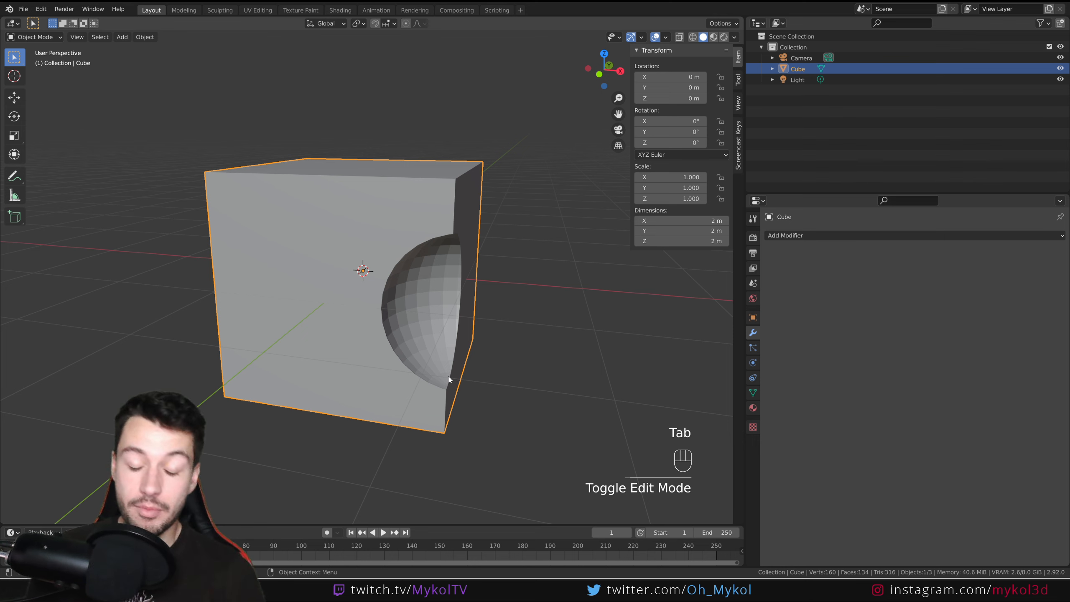
key(Delete)
key(shift+a)
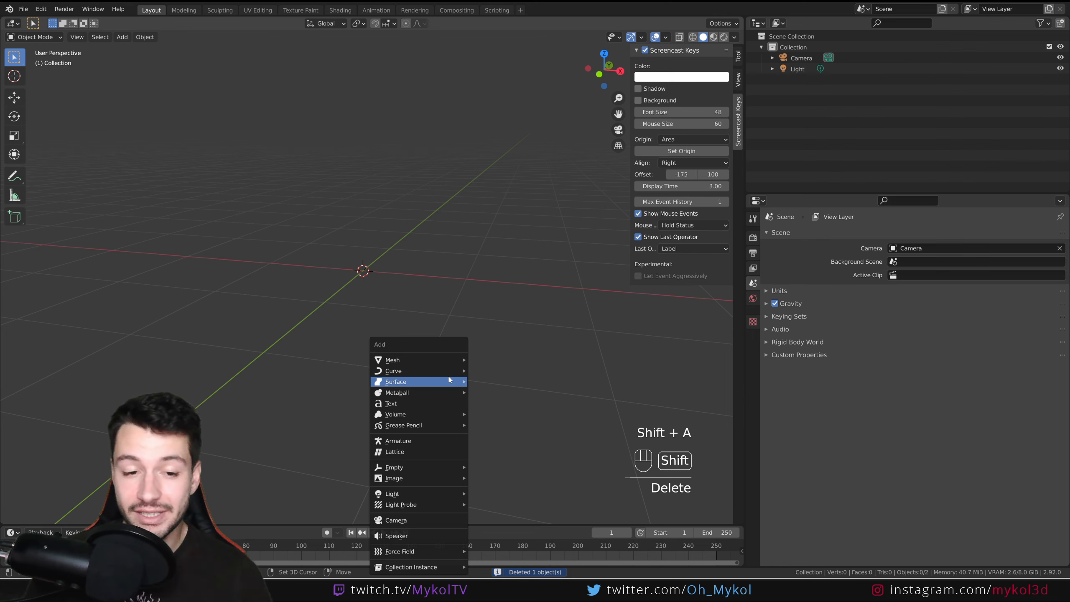
click(469, 360)
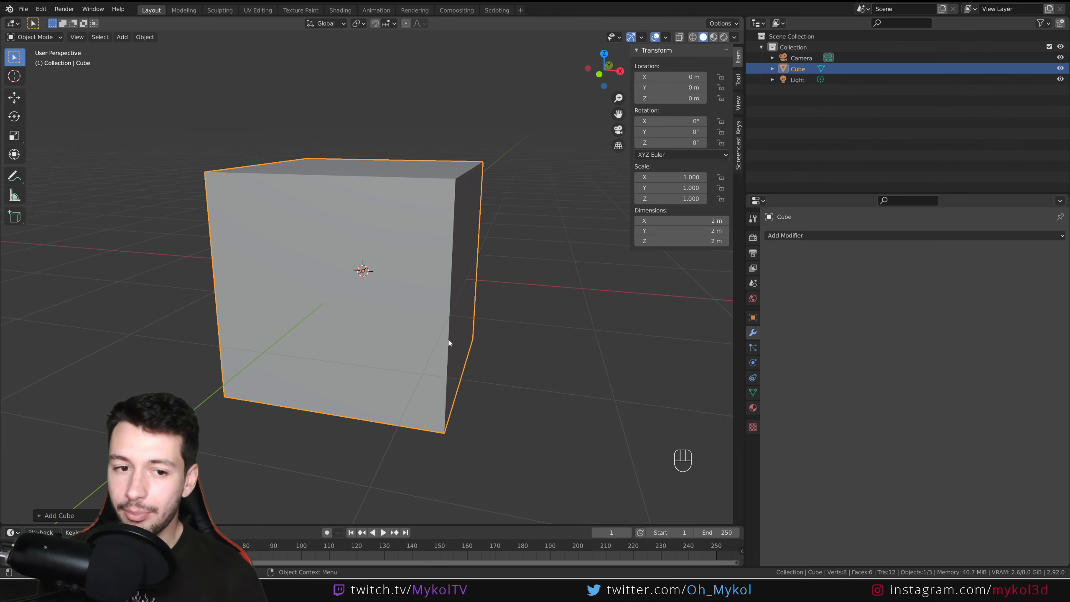
Step: Add a Boolean modifier to the new cube
middle_drag(449, 342, 510, 349)
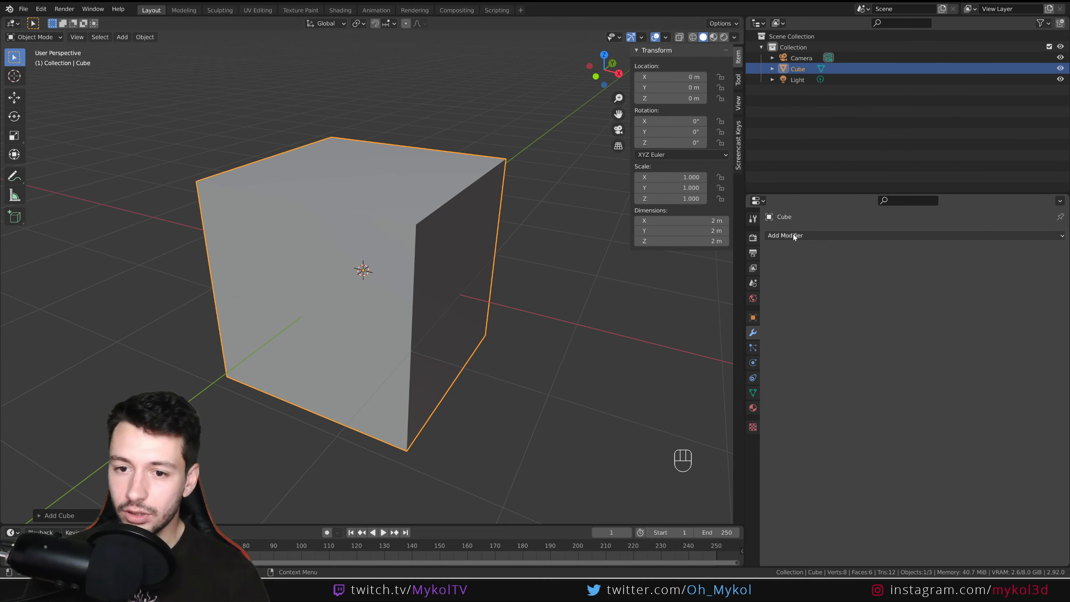
key(shift+a)
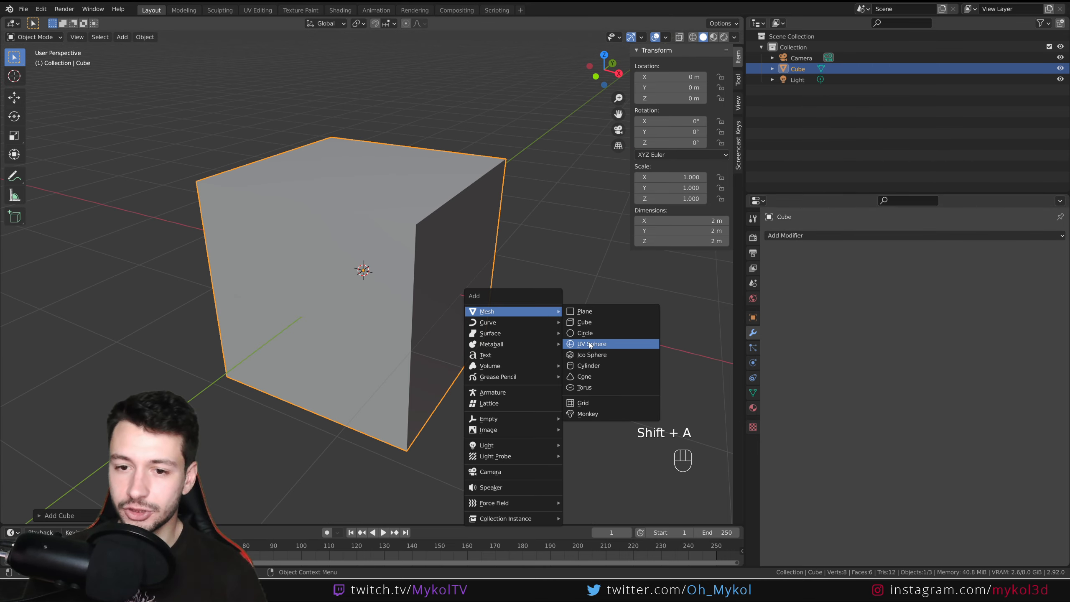
click(813, 237)
click(843, 288)
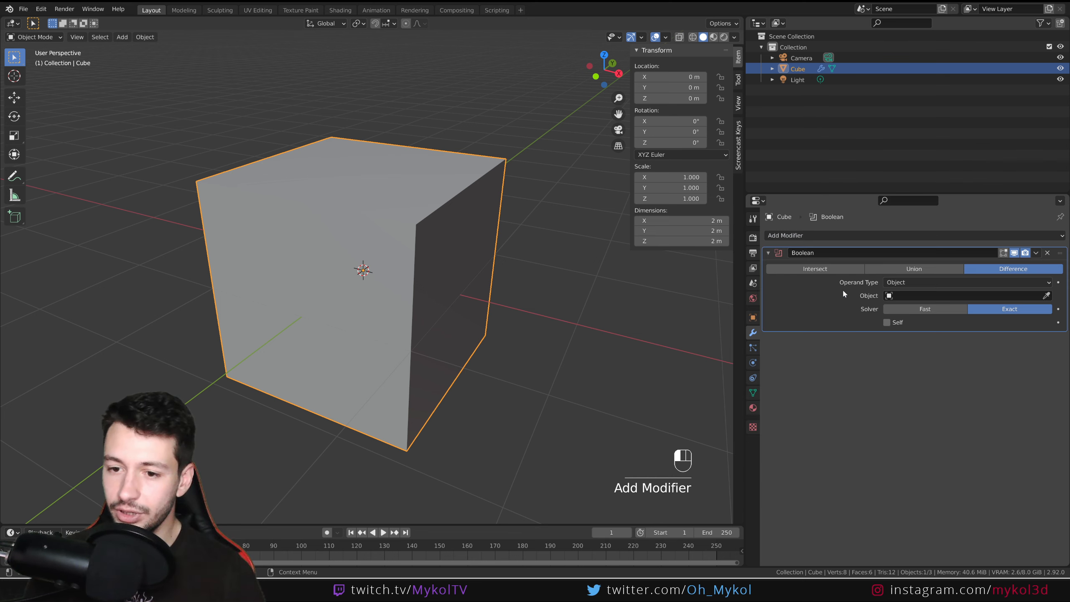
Step: Create a second collection in the scene and make it the active collection
click(903, 281)
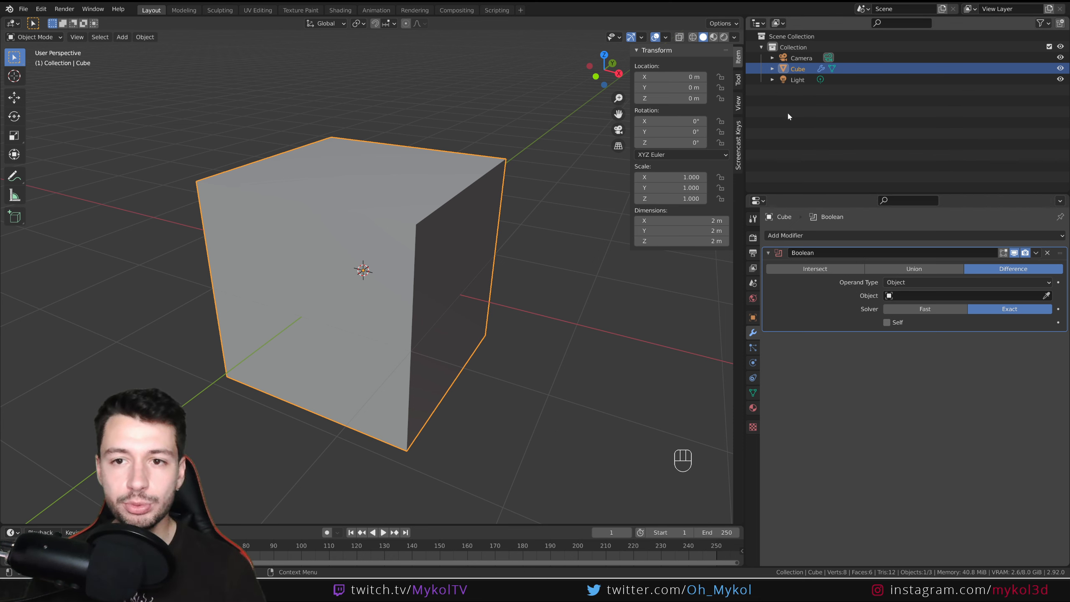
right_click(824, 103)
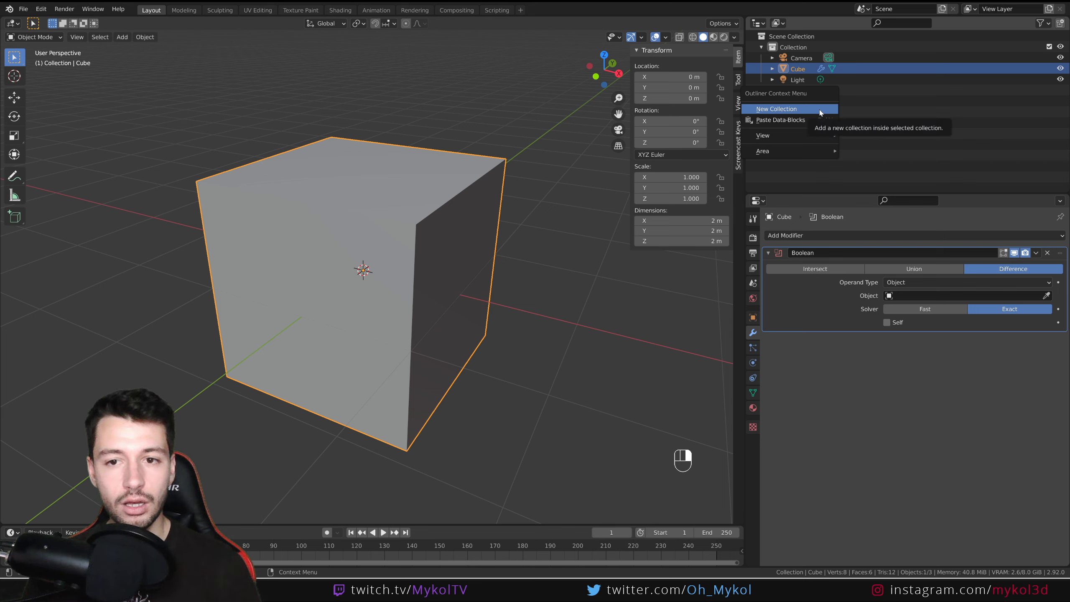
click(820, 110)
click(757, 22)
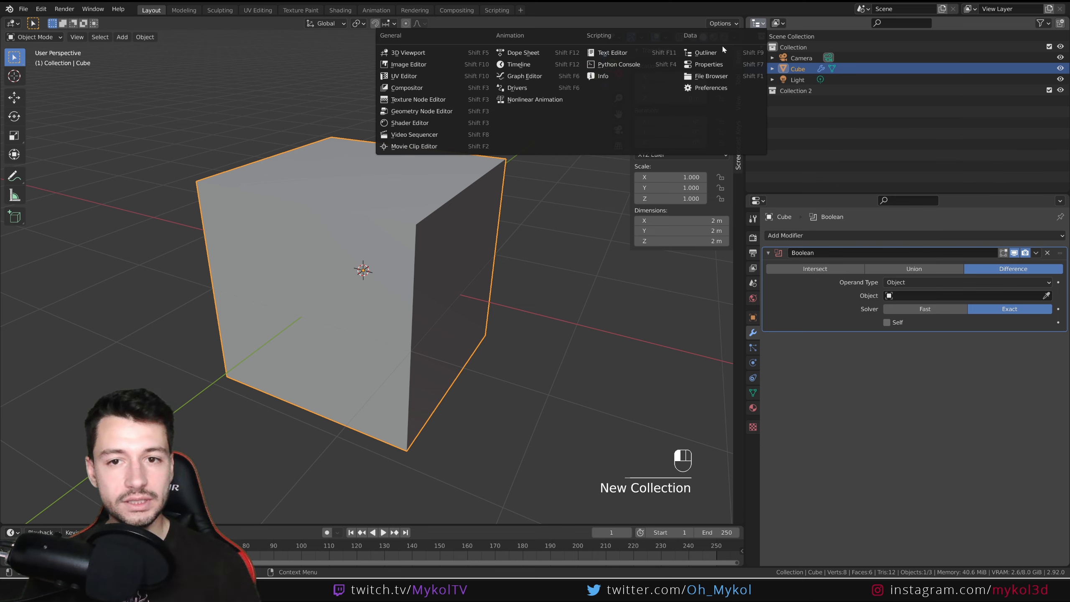
click(815, 92)
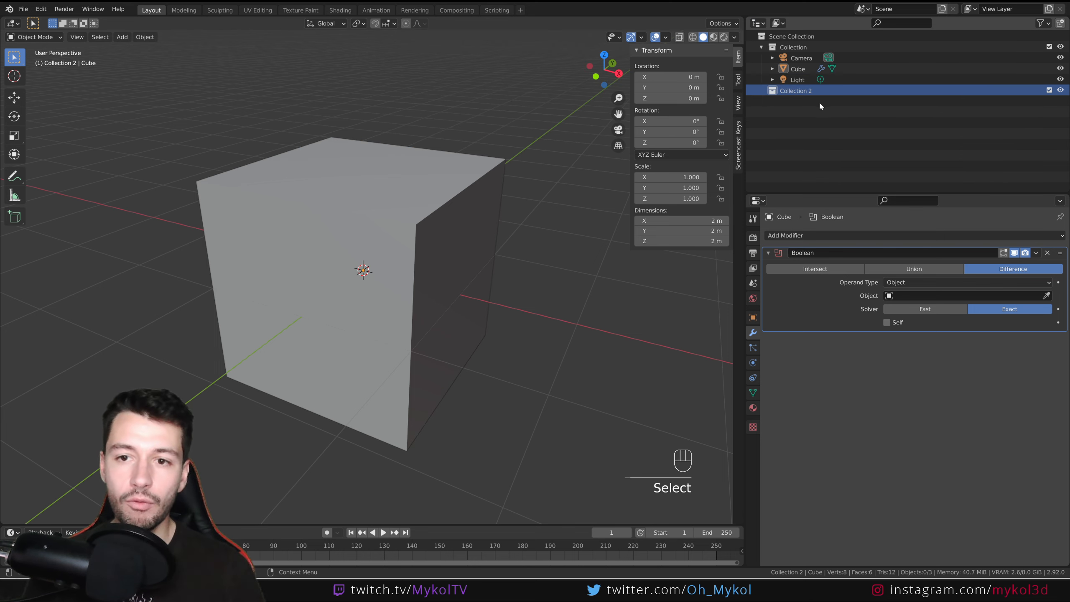
Step: Add a UV sphere to Collection 2, scale it to about 0.53 and move it to overlap the cube's front vertical edge
scroll(514, 270, down, 4)
key(shift+a)
mouse_move(500, 295)
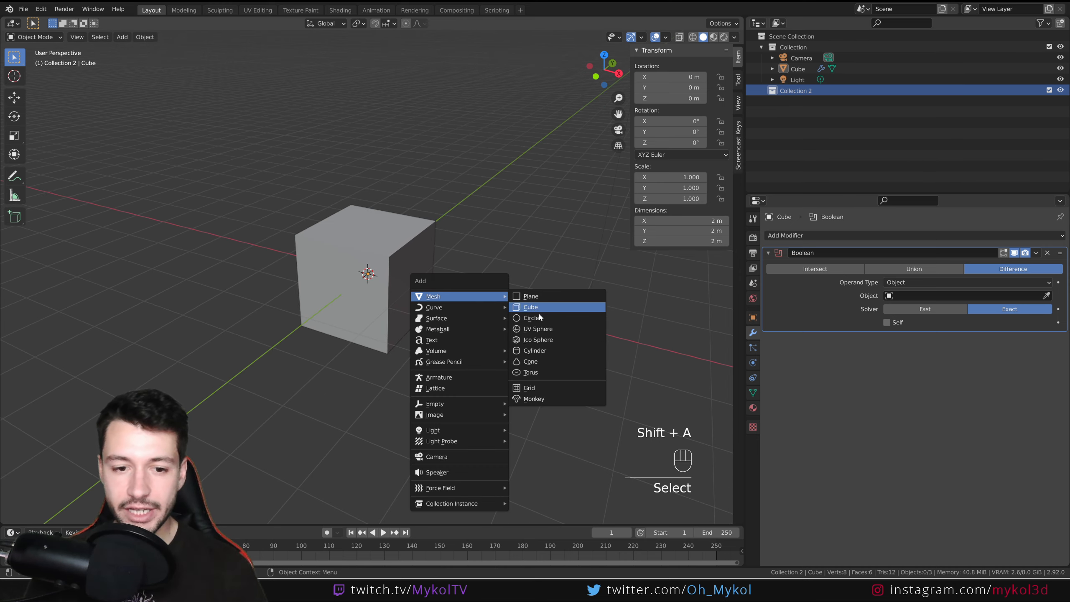
click(538, 329)
key(s)
click(468, 304)
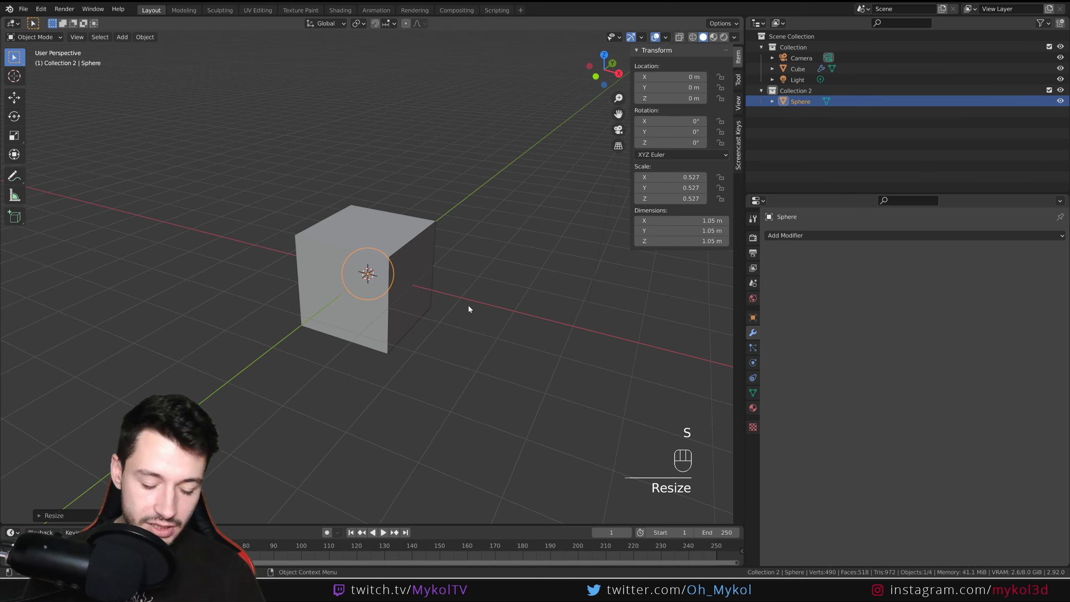
key(g)
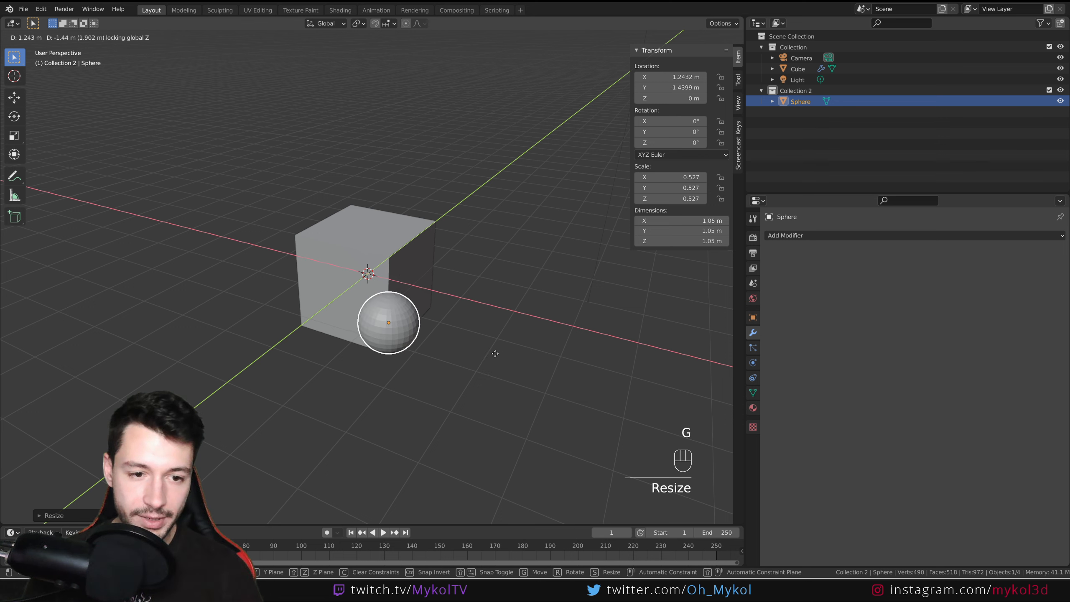
click(495, 337)
Step: Add a cylinder, flatten it along Z to about 0.16, move it partly into the cube's side and deselect it
key(shift+a)
mouse_move(506, 262)
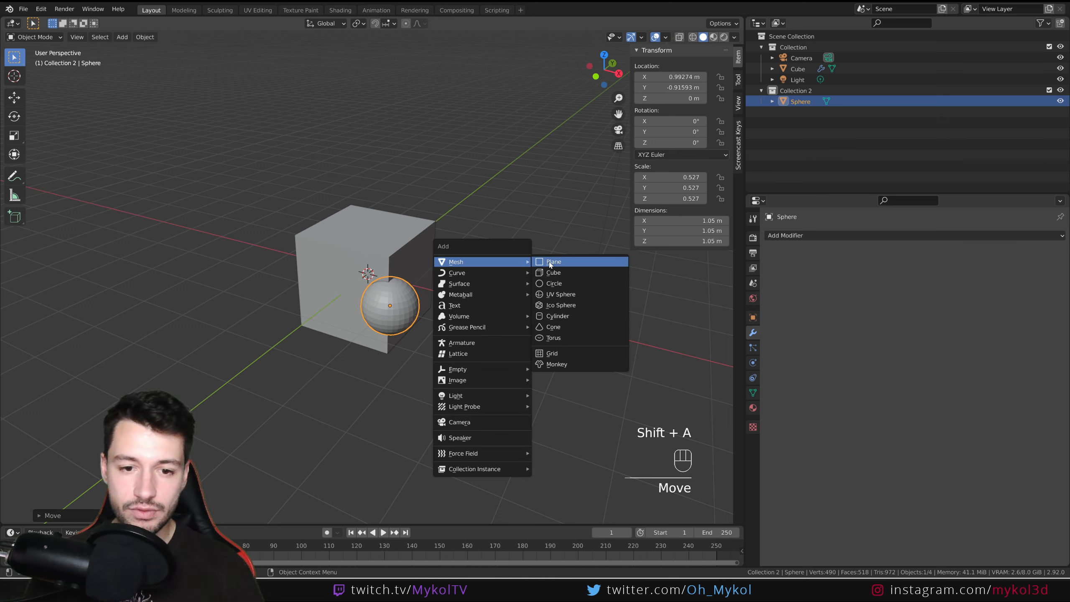
click(571, 316)
key(s)
key(z)
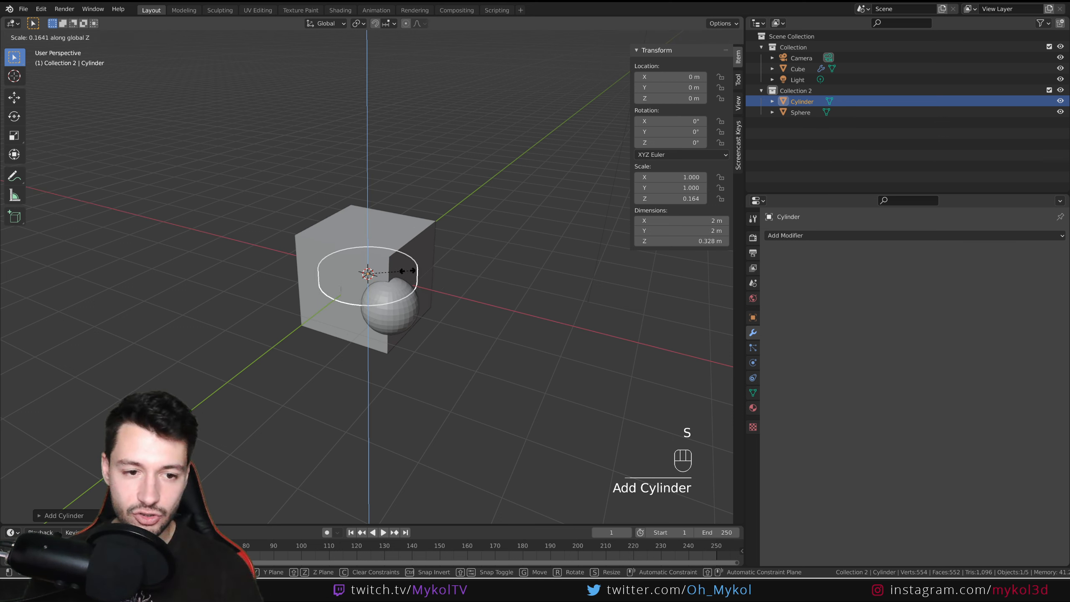
click(544, 291)
key(g)
click(468, 296)
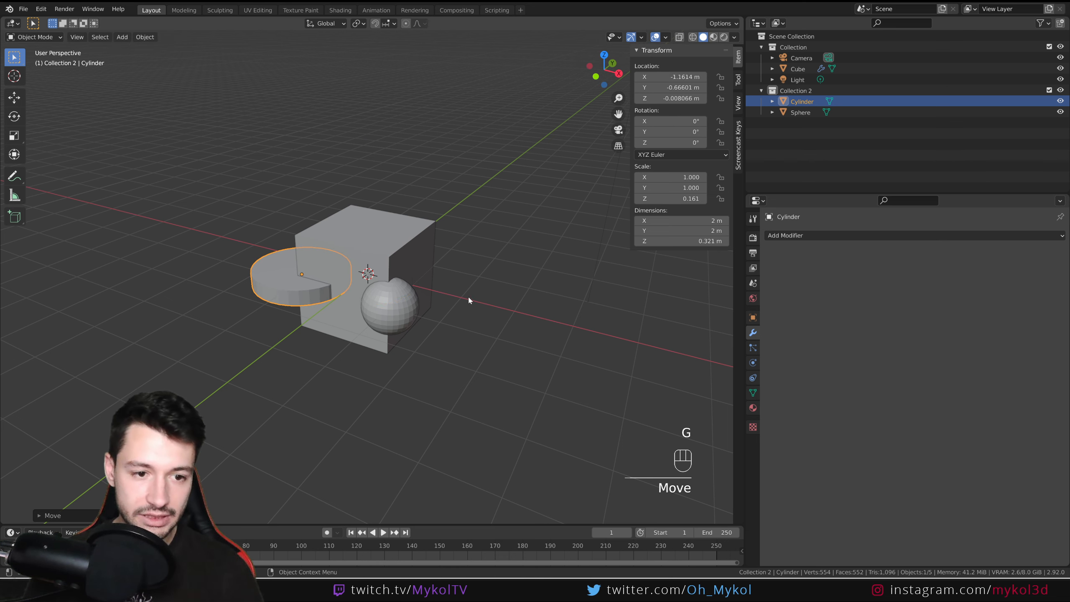
click(419, 308)
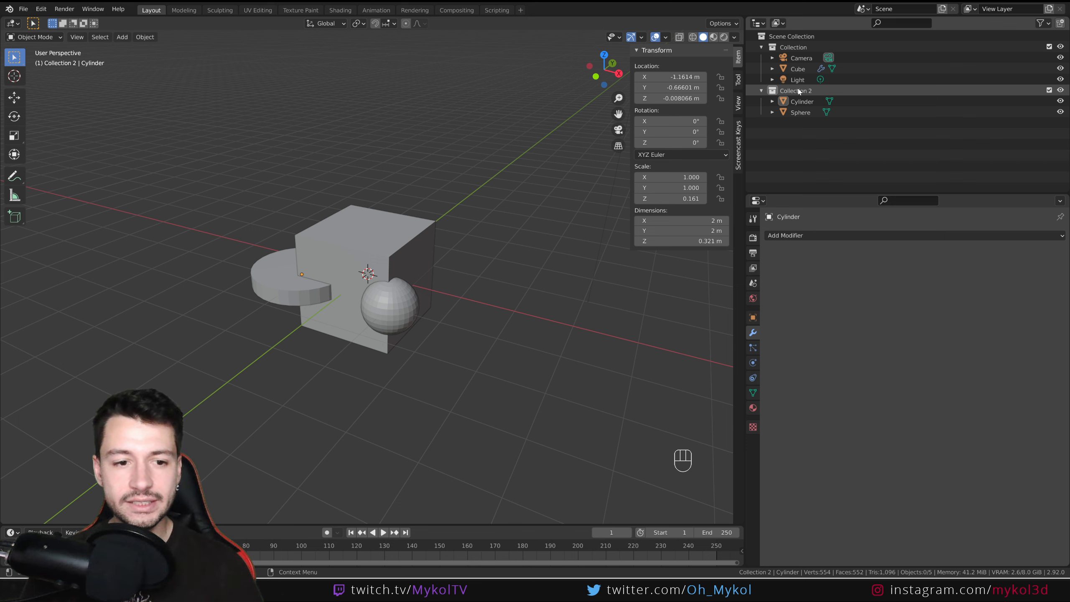
Step: Select the cube and set the sphere as the cutter object of its Boolean modifier
click(400, 231)
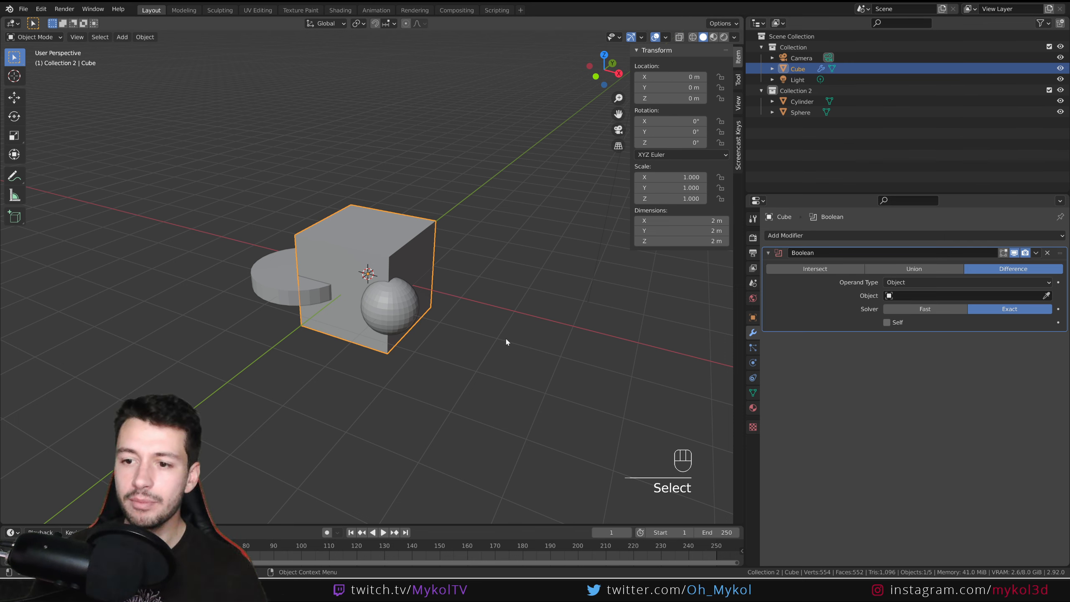
click(402, 309)
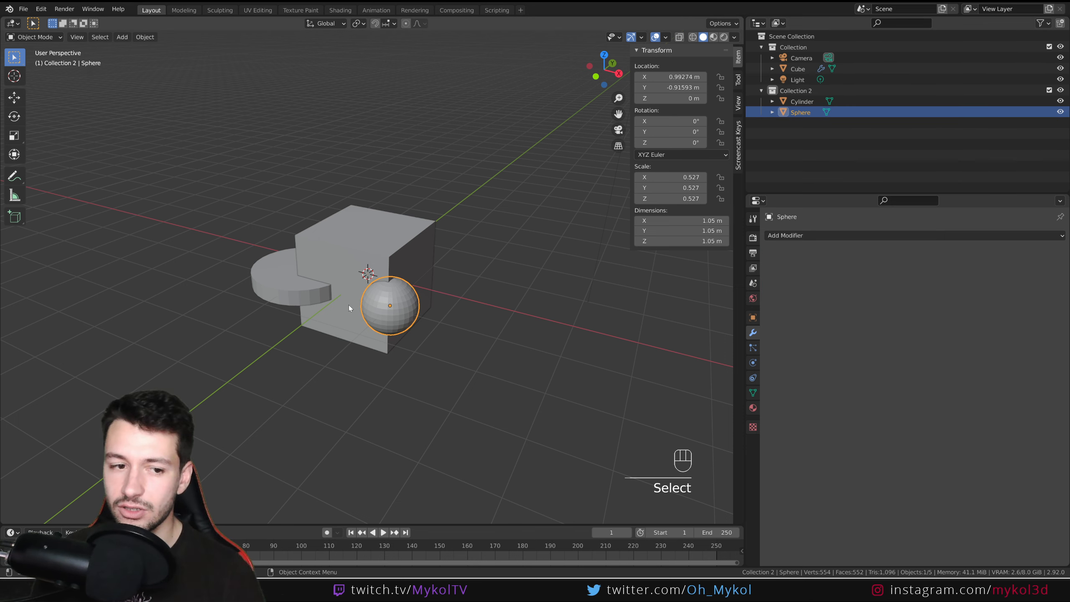
click(276, 287)
click(379, 259)
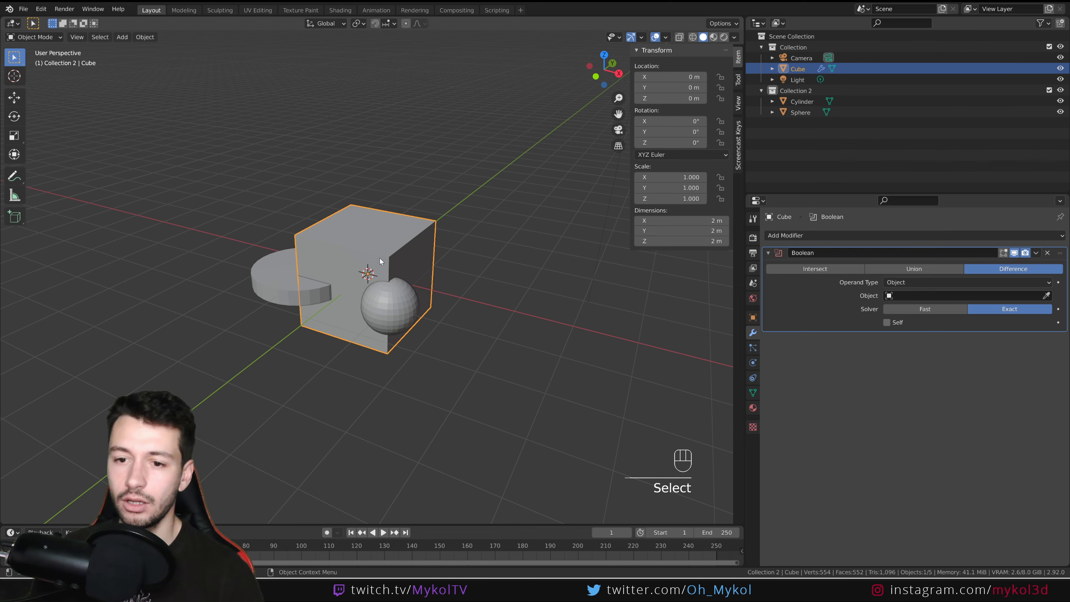
click(1047, 295)
click(394, 304)
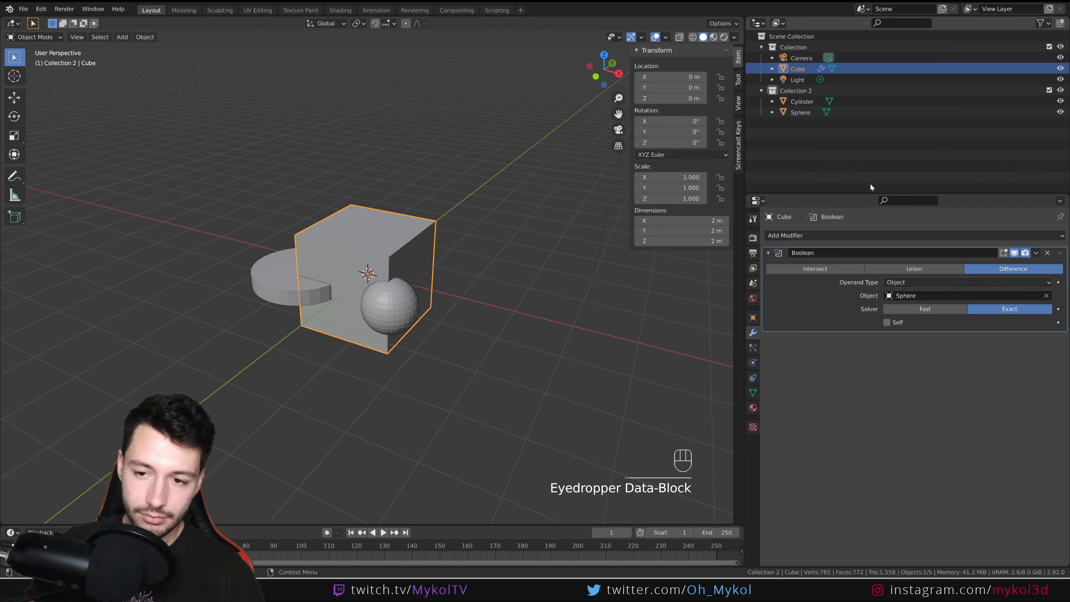
Step: Change the cube's Boolean operand type to Collection and choose Collection 2 as the cutter collection
mouse_move(464, 296)
middle_down()
mouse_move(435, 265)
mouse_move(452, 289)
middle_up()
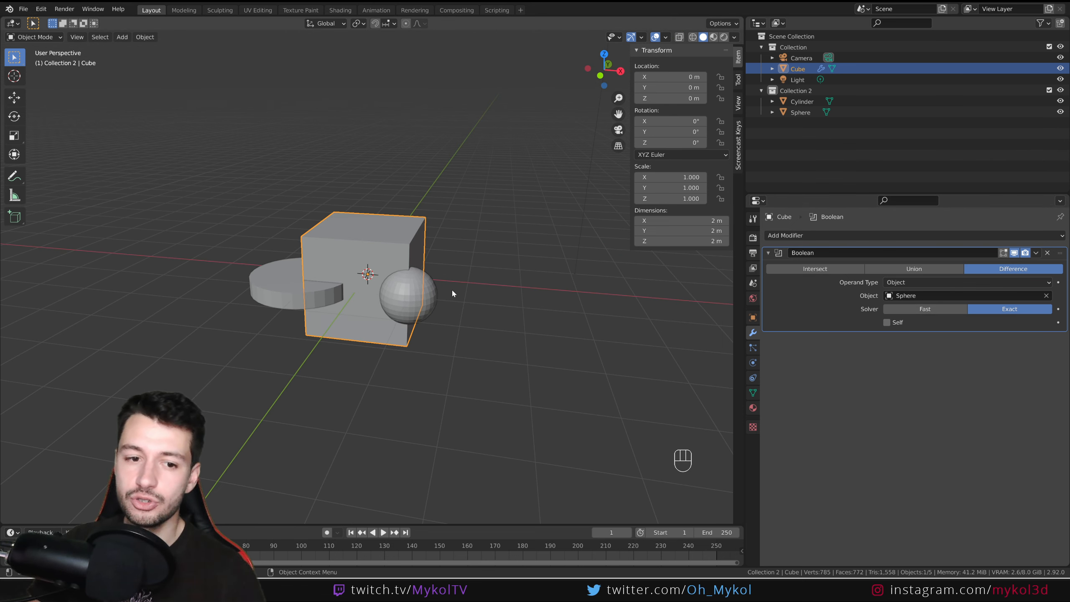
click(276, 292)
click(394, 248)
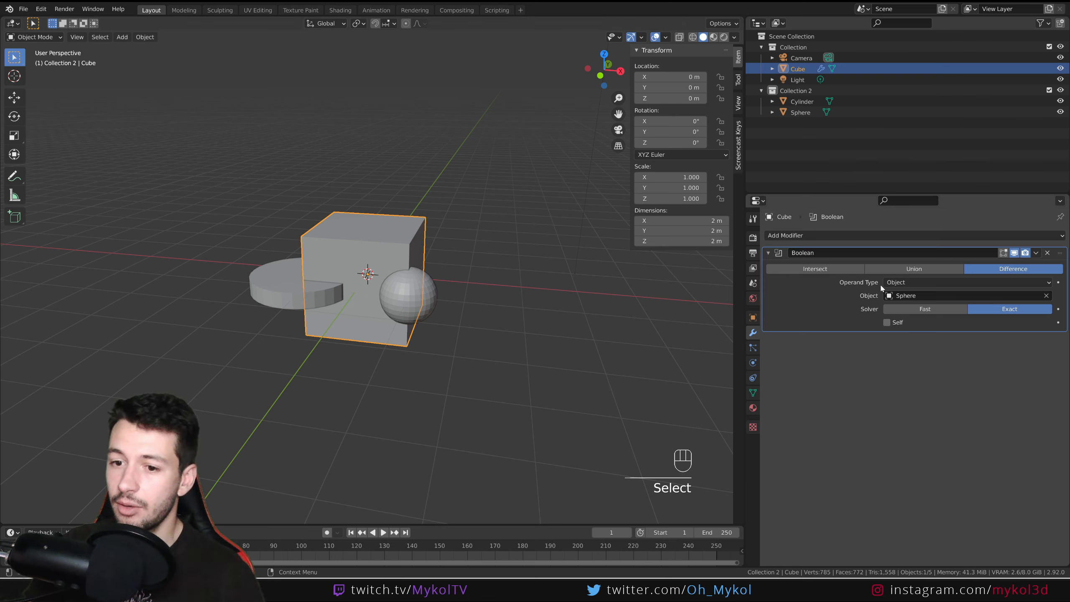
click(938, 282)
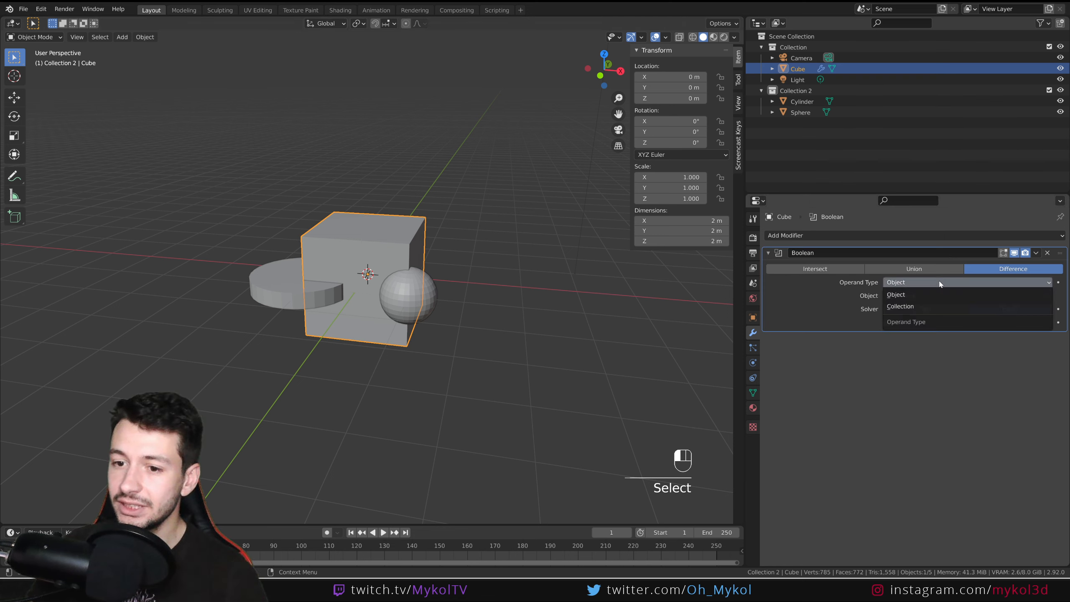
click(912, 307)
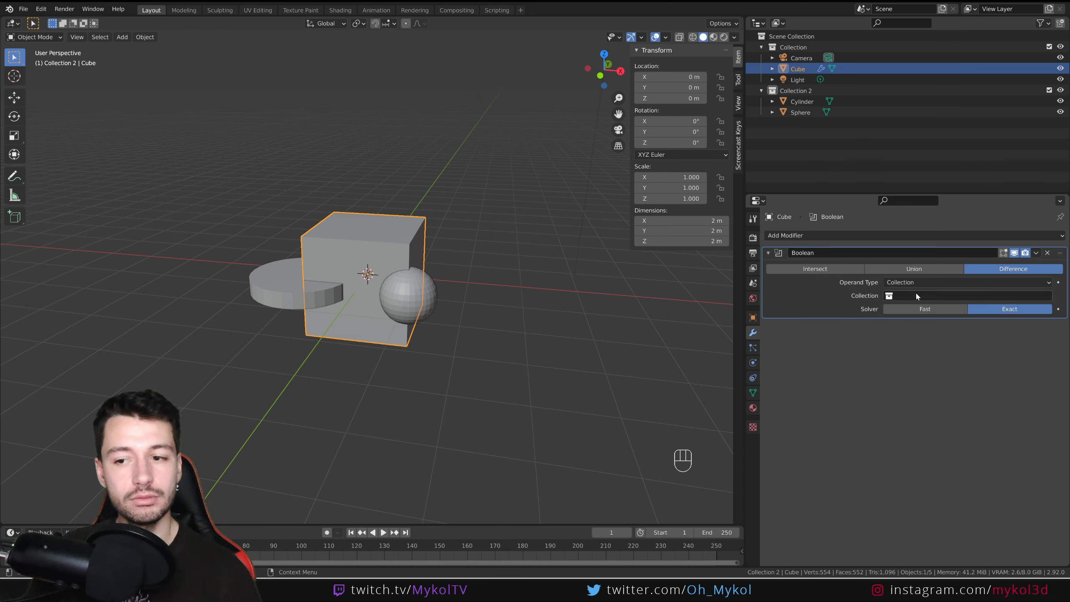
click(910, 295)
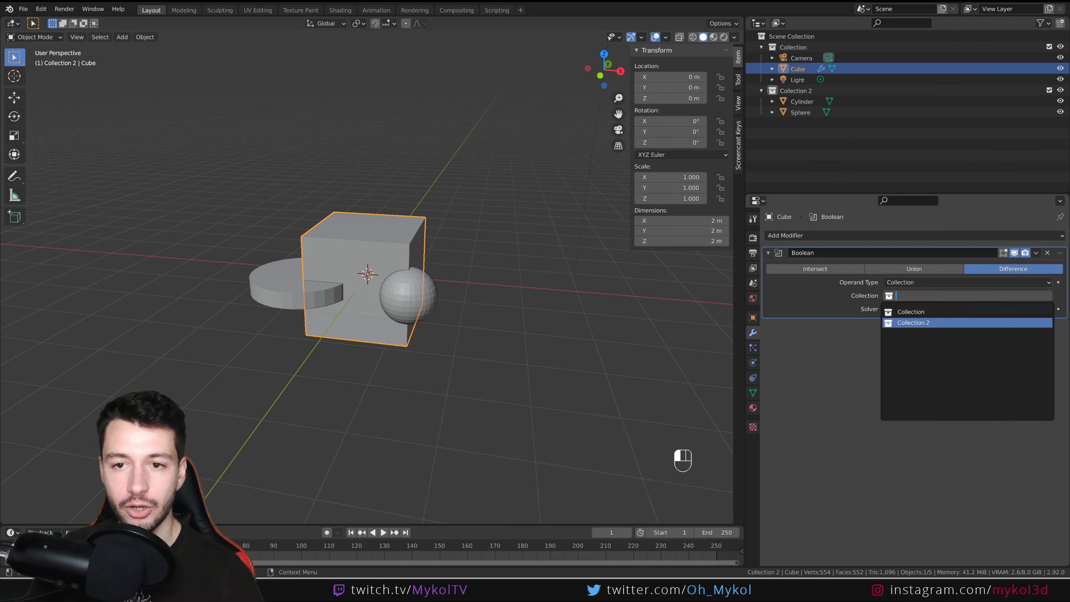
click(940, 323)
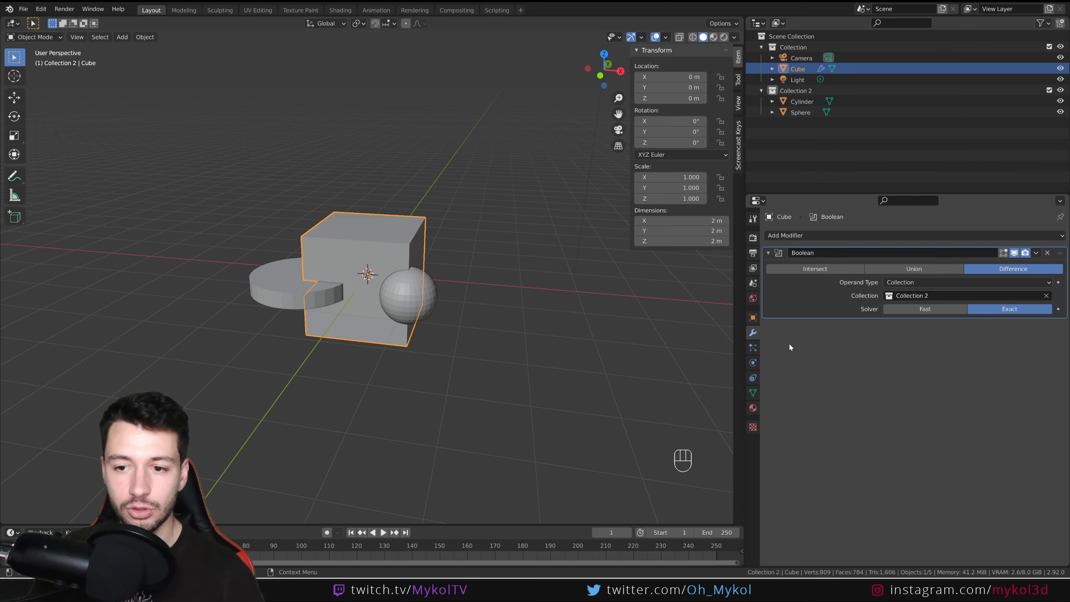
Step: Hide Collection 2 in the viewport and inspect the cutouts in the cube
click(1060, 91)
middle_drag(602, 303, 477, 294)
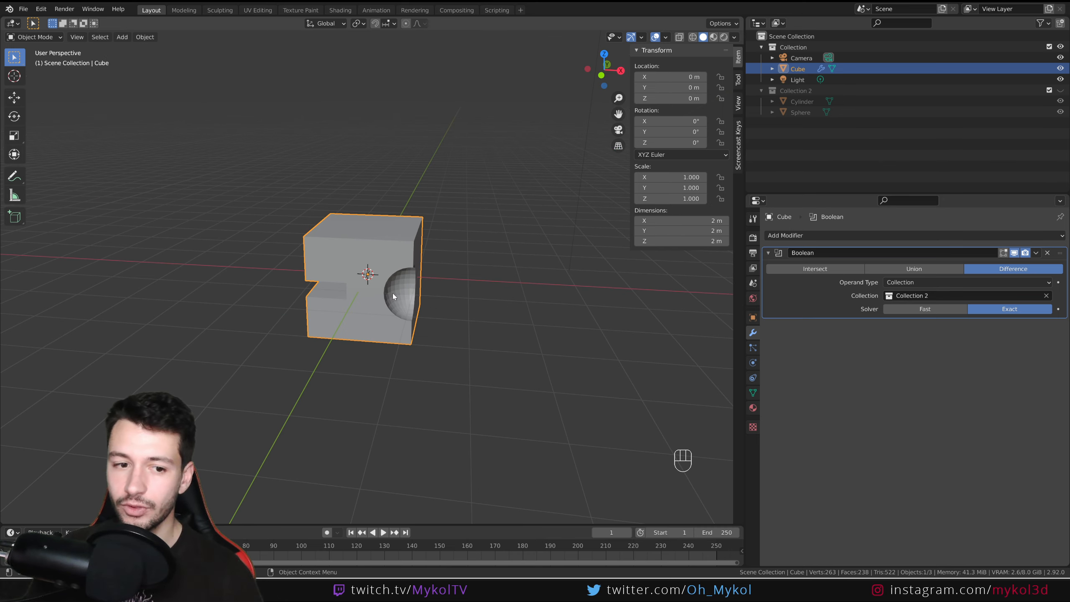
mouse_move(392, 293)
middle_down()
mouse_move(451, 279)
mouse_move(382, 290)
middle_up()
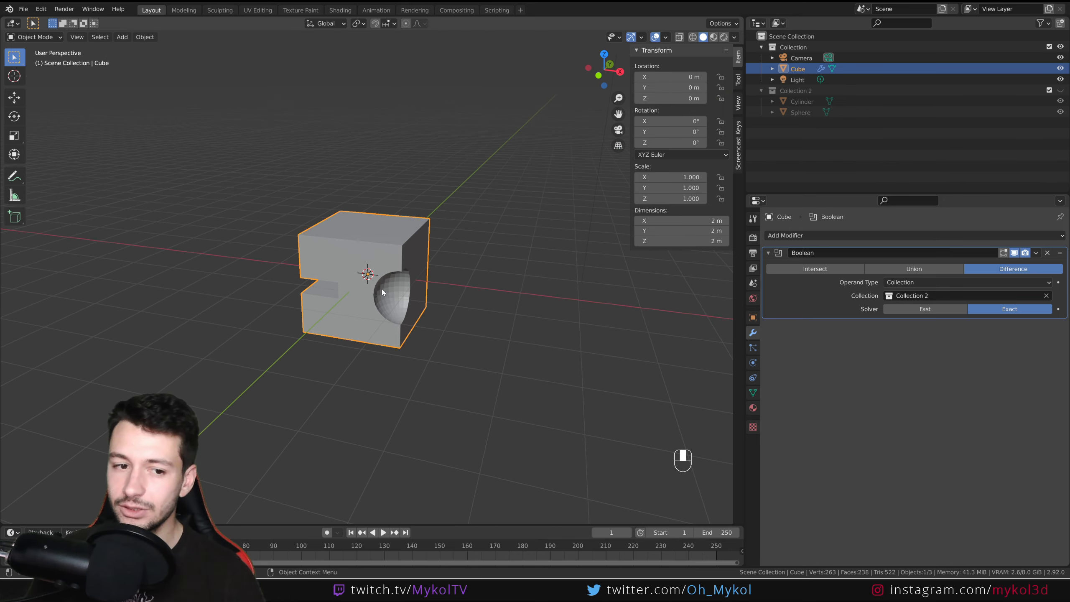
Step: Try moving the cube relative to its hidden cutters with the Exact solver and again with the Fast solver, cancelling both moves
click(382, 290)
key(g)
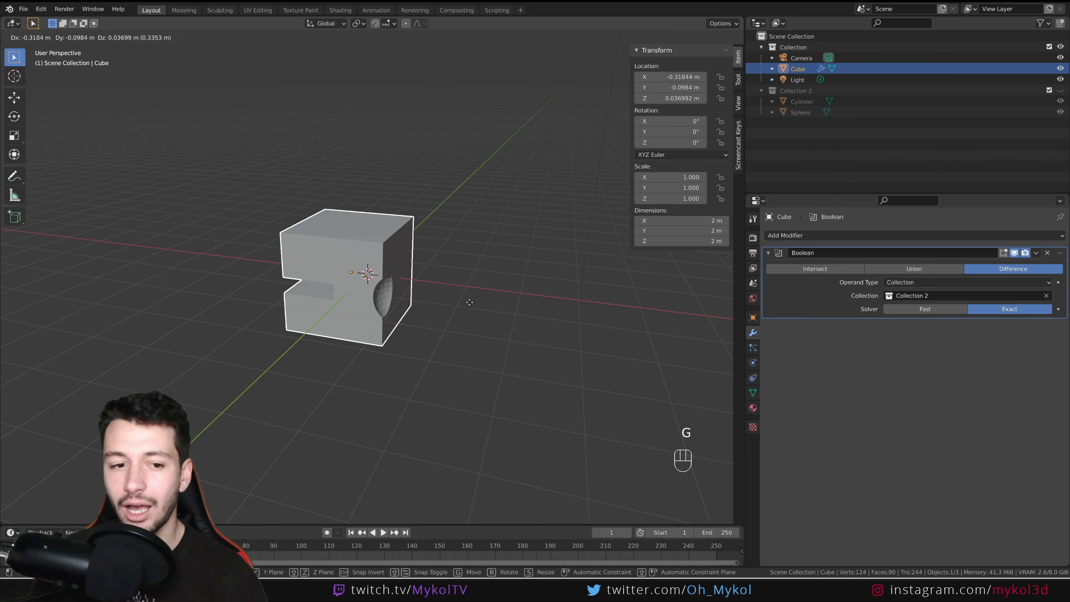
right_click(501, 309)
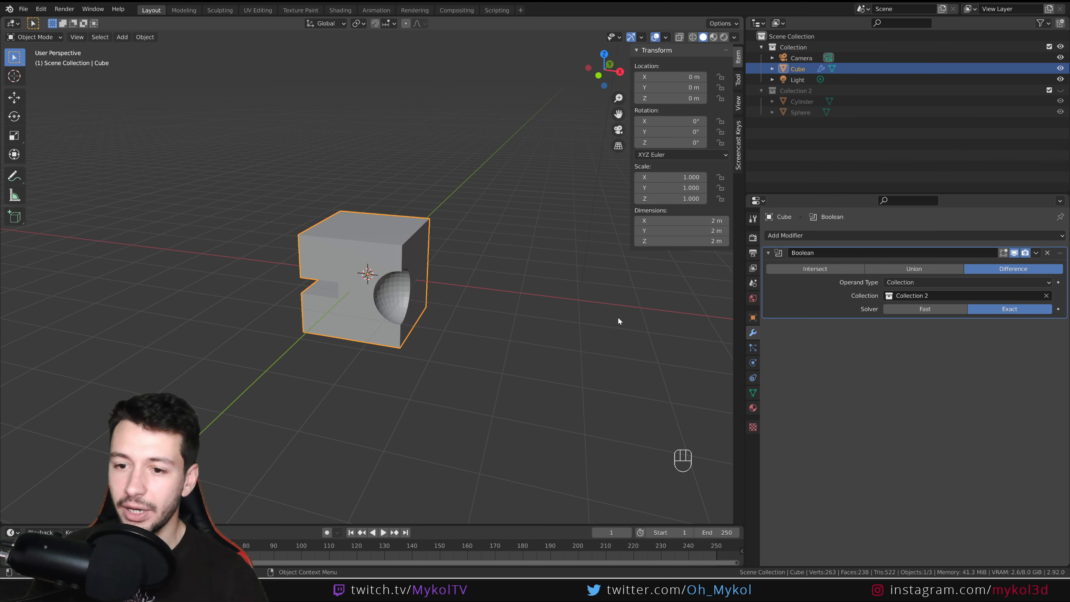
click(923, 308)
key(g)
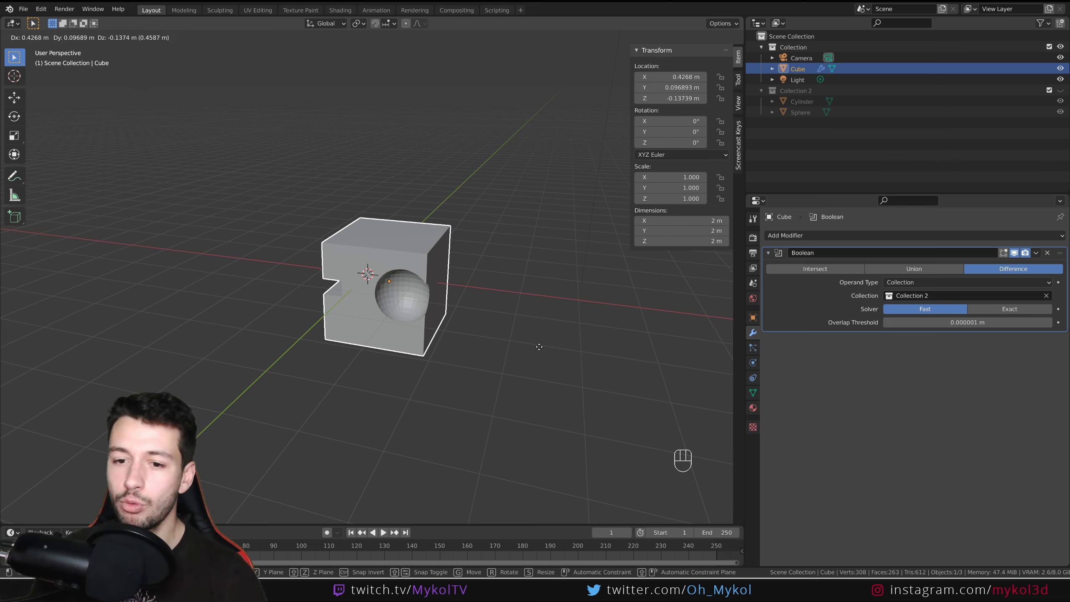
right_click(504, 345)
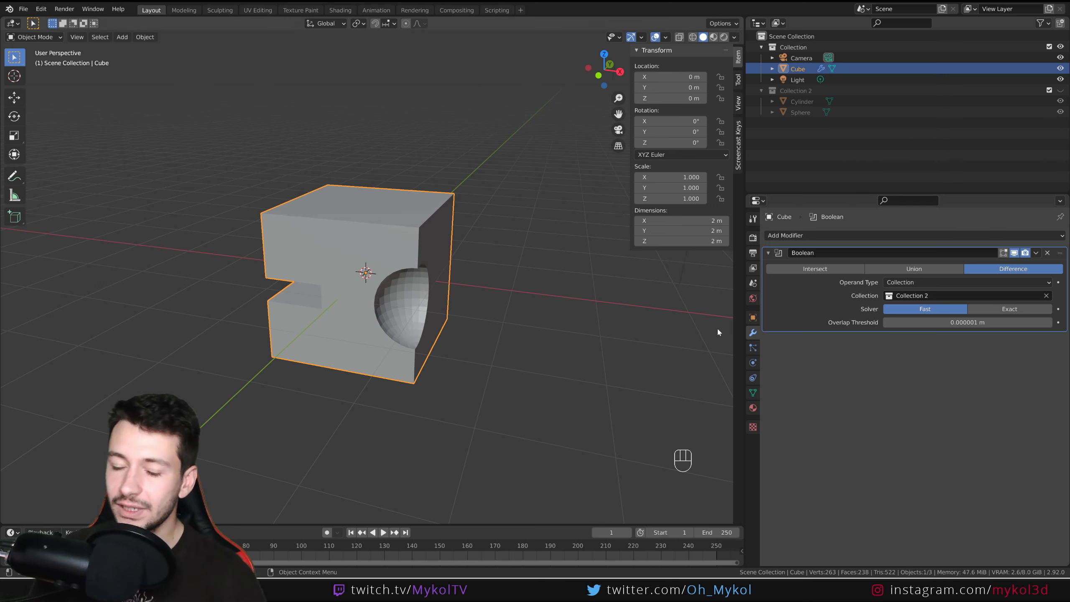
Step: Compare the cutouts from another side while switching the Boolean solver between Exact and Fast, ending on Exact
middle_drag(499, 318, 443, 301)
middle_drag(456, 370, 459, 314)
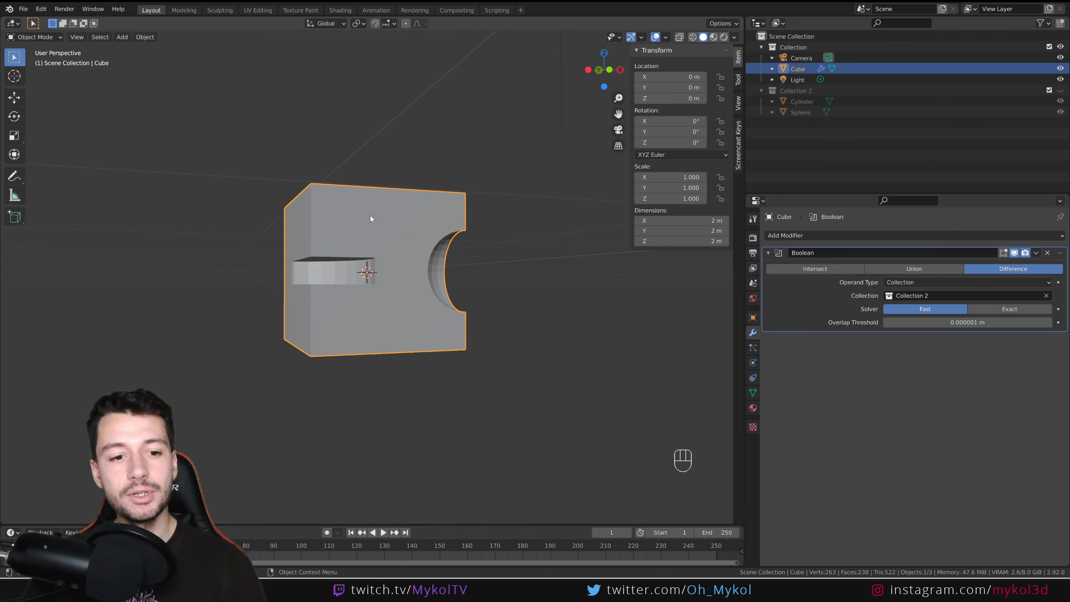
click(997, 310)
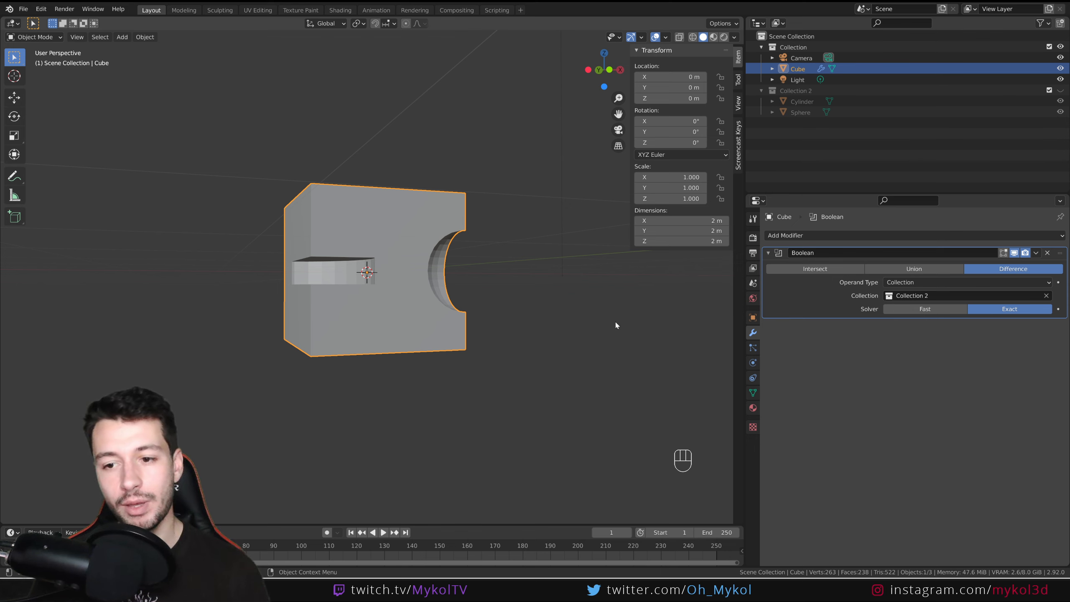
click(903, 310)
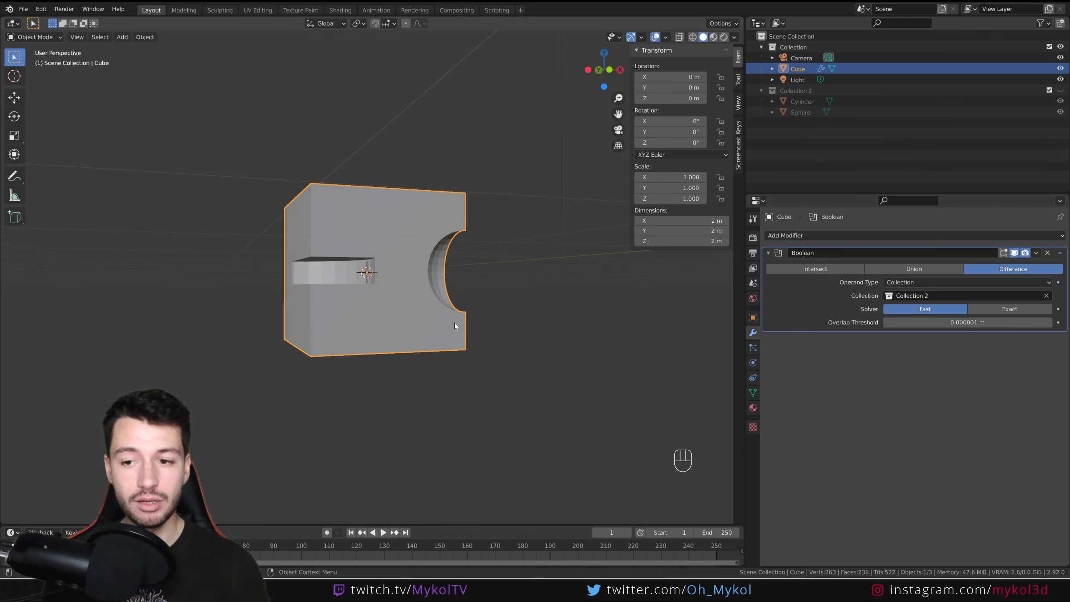
click(984, 310)
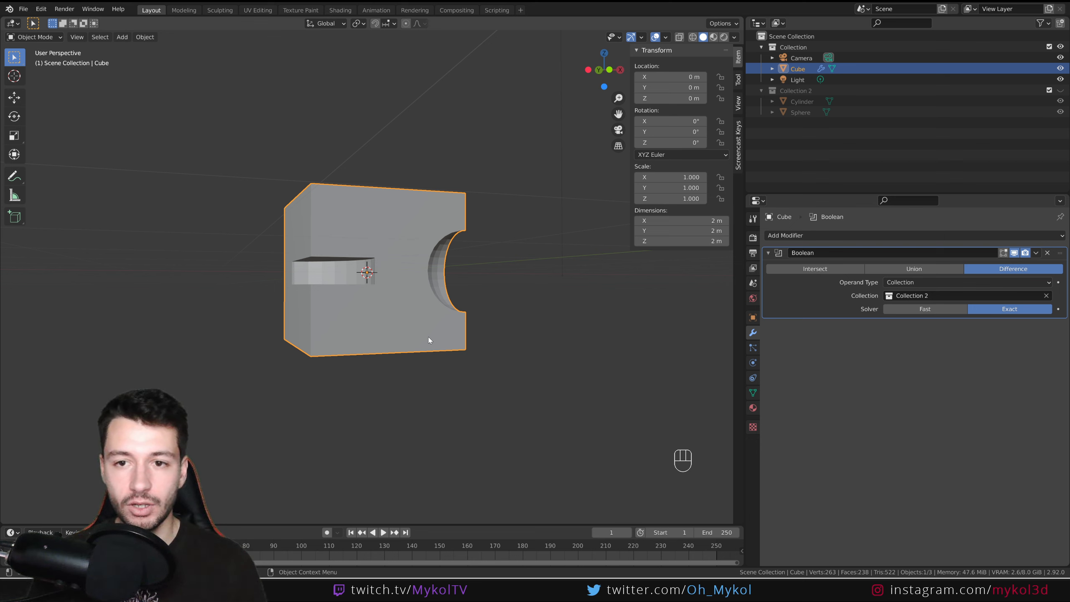
Step: Unhide Collection 2 and delete the cylinder cutter
click(1061, 91)
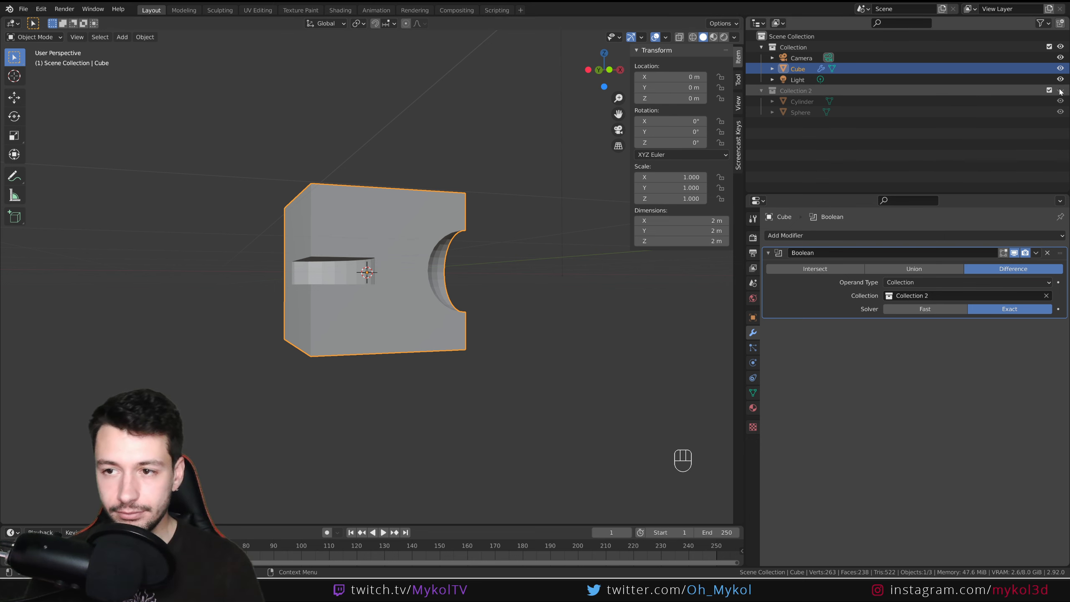
click(328, 263)
key(Delete)
Step: Select the cube and clear the cutter collection from its Boolean modifier
middle_drag(438, 311, 450, 319)
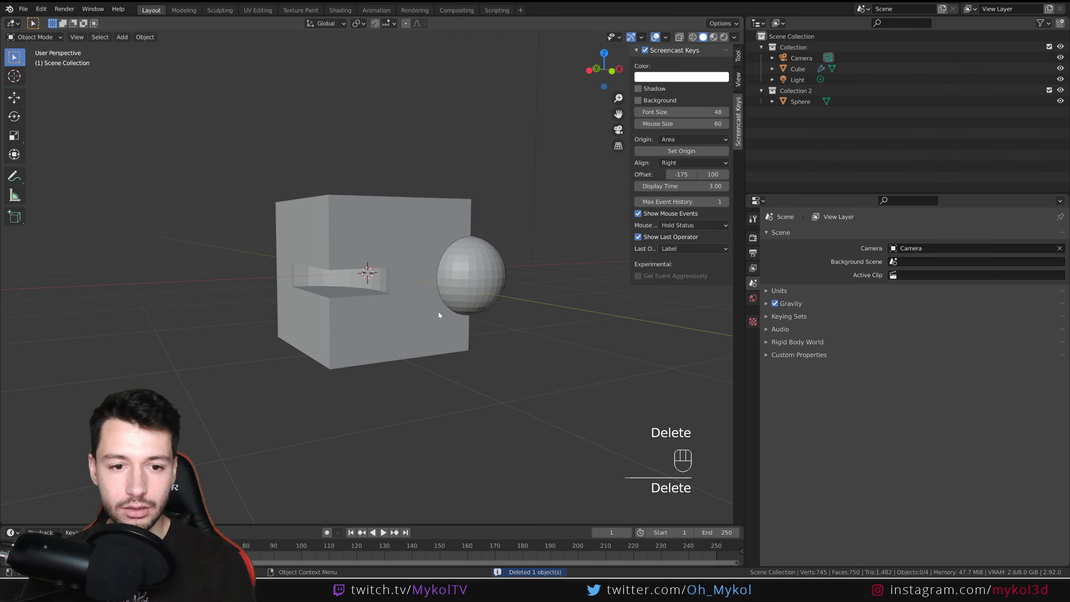
click(421, 301)
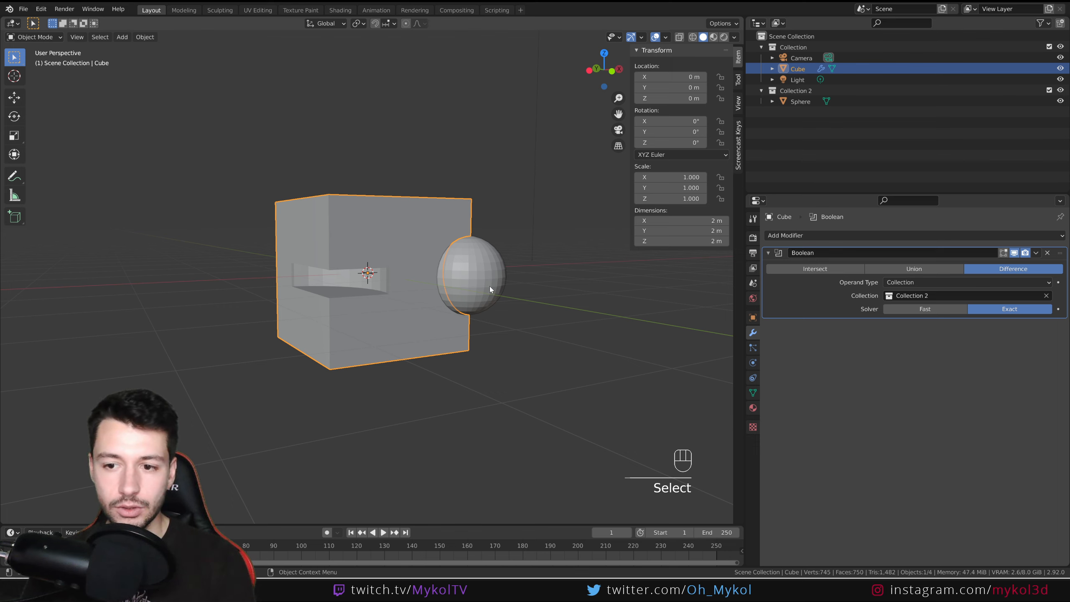
click(1046, 298)
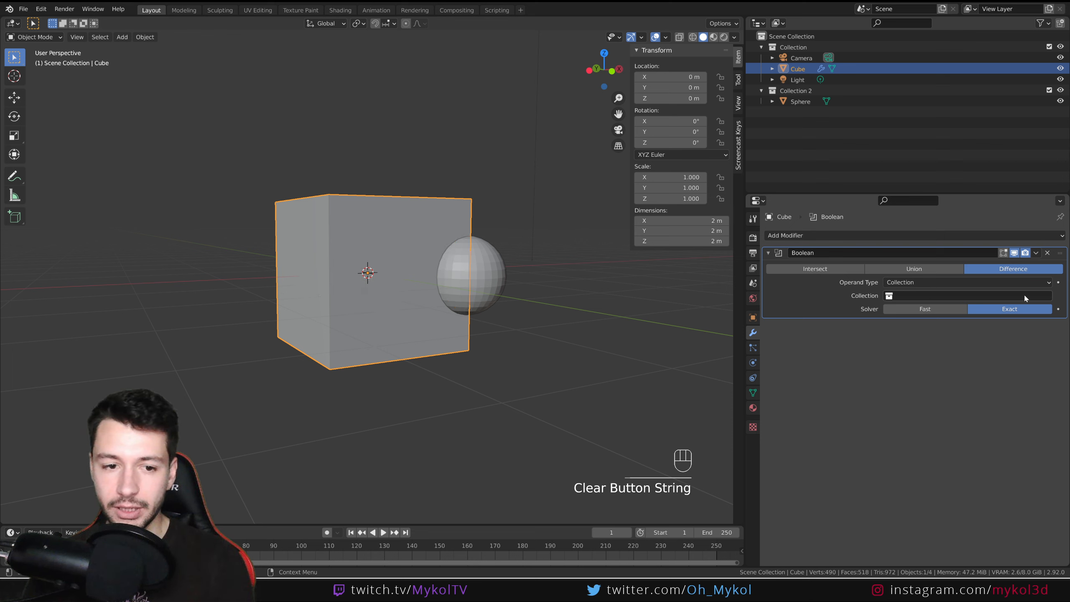
Step: Set the cube's Boolean operation to Union and hide the sphere
click(480, 261)
click(428, 225)
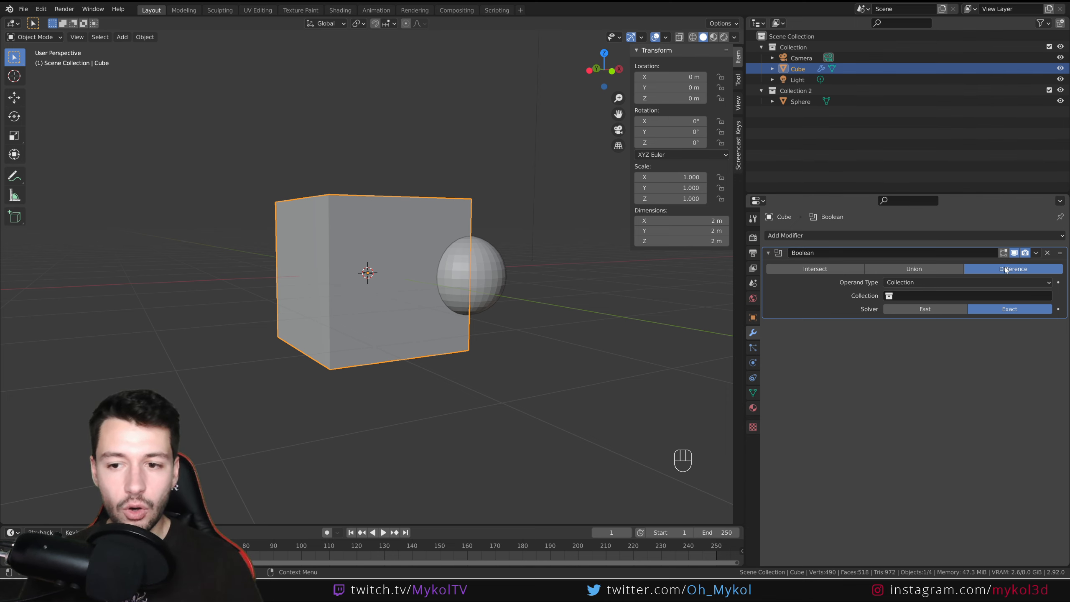
click(925, 272)
middle_drag(589, 322, 507, 351)
click(1061, 101)
Step: Change the Boolean's operand type to Object, using the sphere as the operand
click(979, 283)
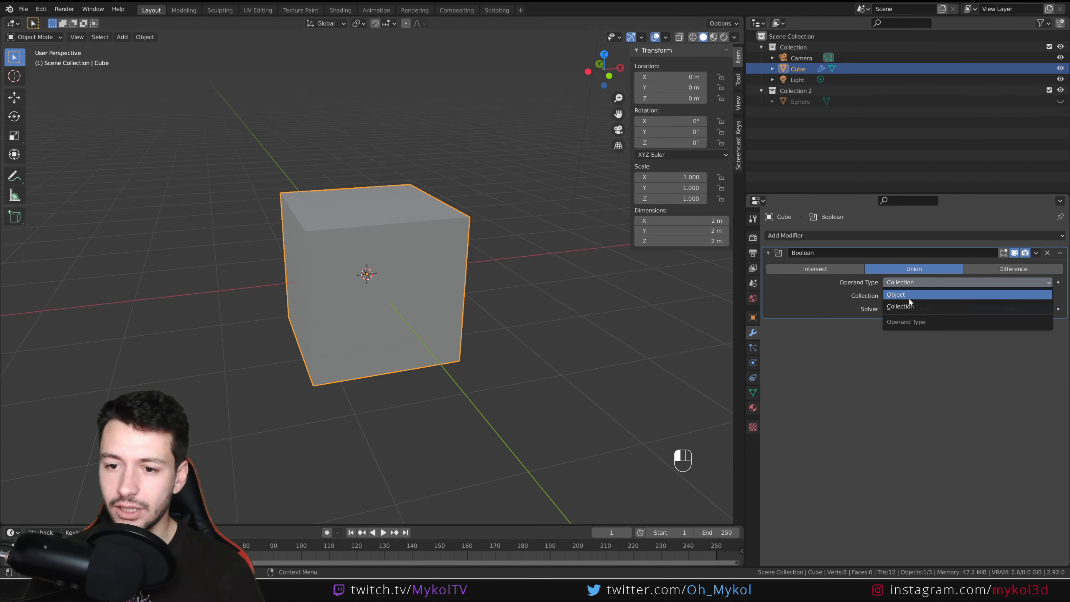
click(939, 295)
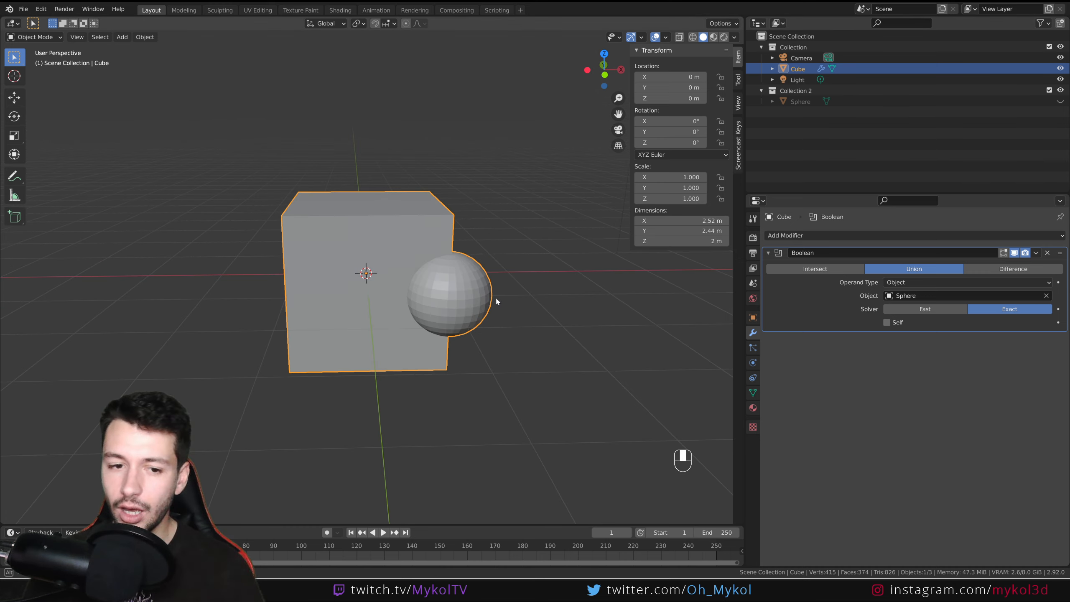
middle_drag(494, 296, 529, 262)
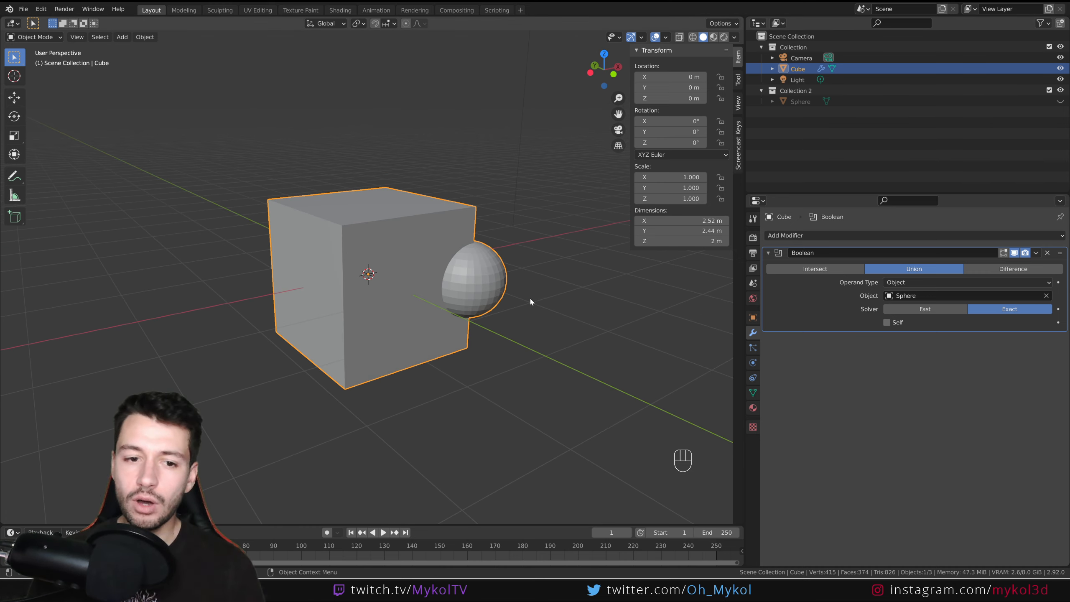
middle_drag(529, 296, 508, 331)
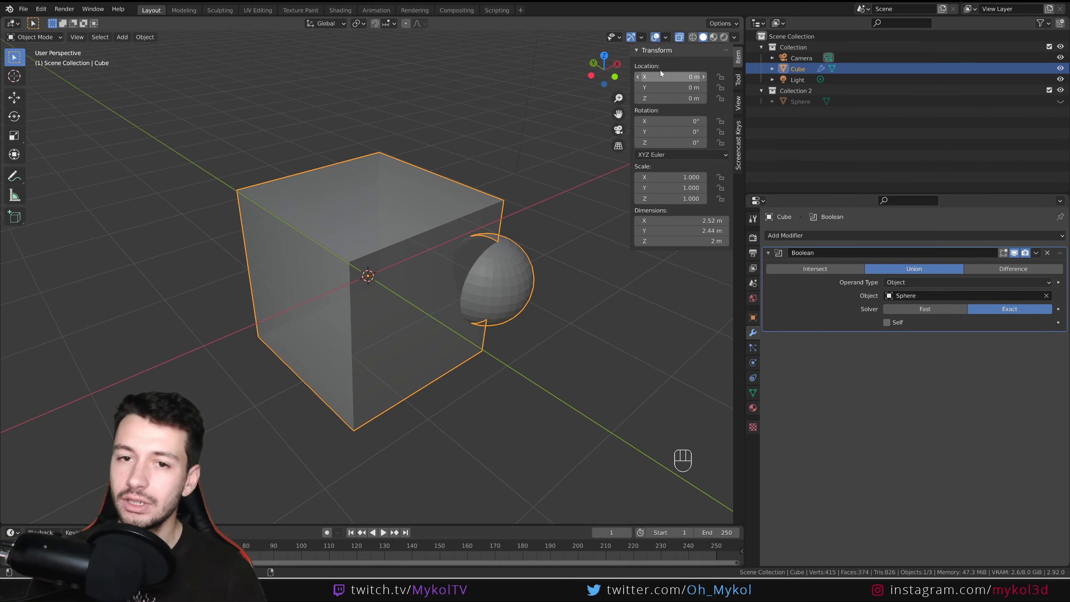
Step: Display the model in wireframe and examine how the sphere and cube meshes are joined inside the union
click(679, 38)
middle_drag(547, 245, 572, 215)
key(z)
click(484, 219)
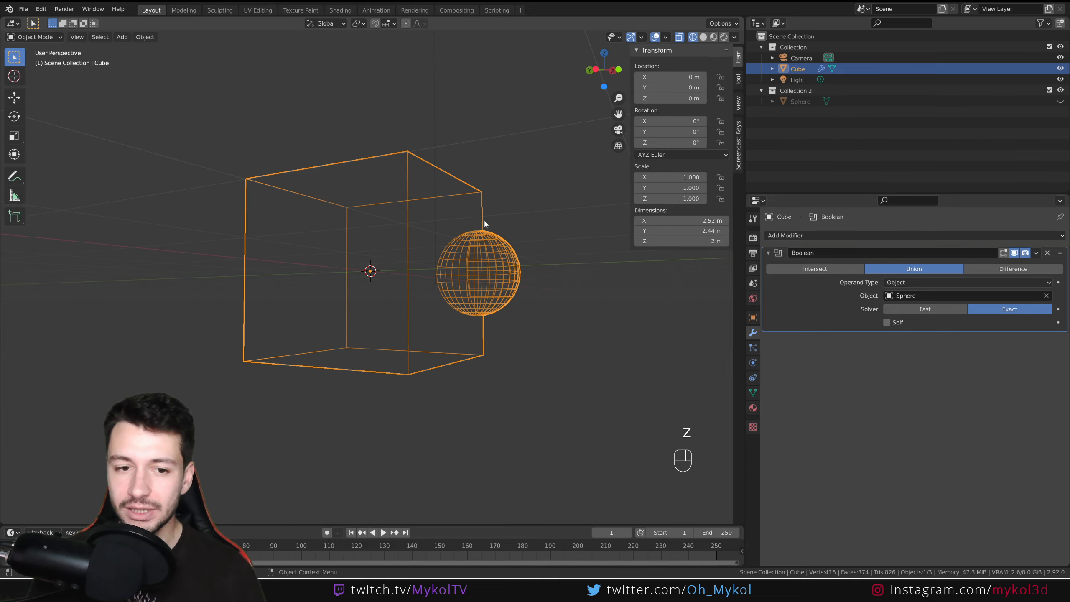
mouse_move(484, 220)
middle_down()
mouse_move(550, 207)
mouse_move(449, 307)
middle_up()
scroll(449, 308, up, 3)
middle_drag(483, 344, 471, 355)
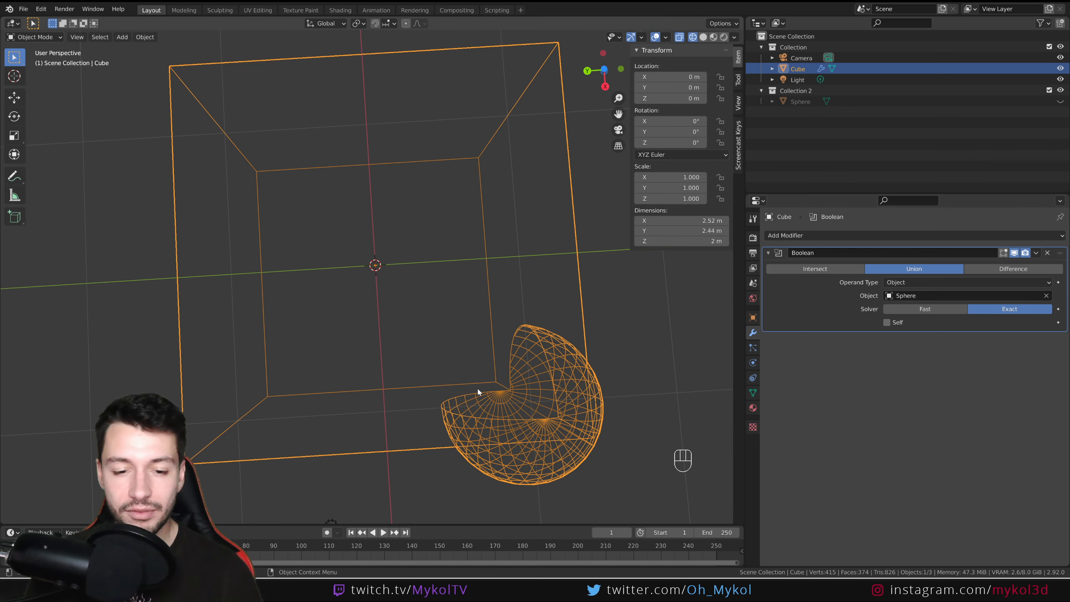
Step: Show the original sphere for comparison with the united wireframe mesh, and hide it again
click(1060, 101)
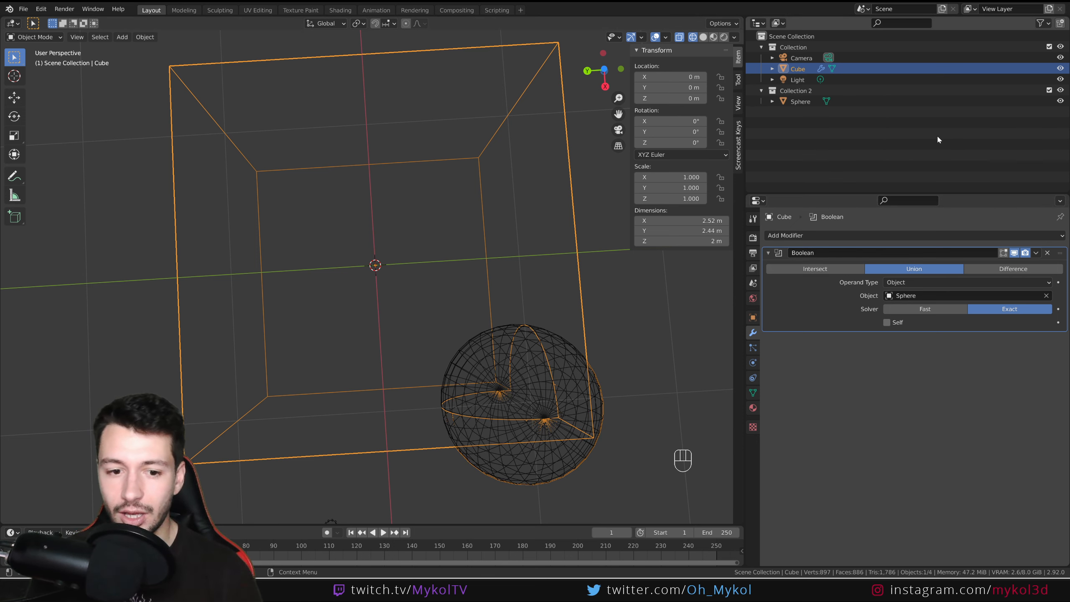
middle_drag(560, 337, 489, 197)
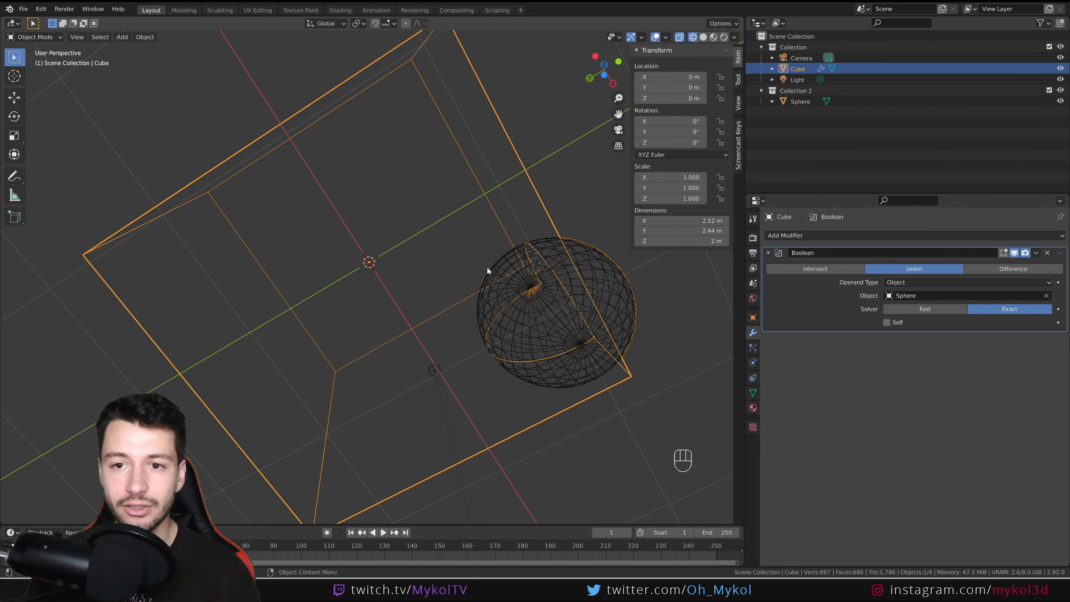
click(1060, 102)
middle_drag(522, 312, 578, 427)
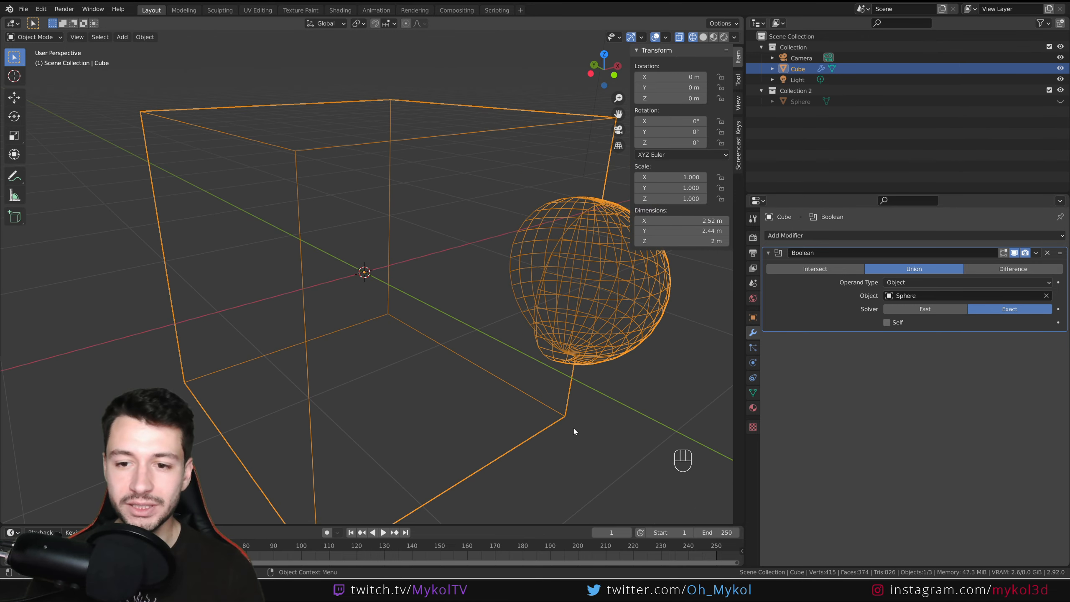
Step: Set the Boolean operation to Intersect and return the viewport to solid shading
click(815, 268)
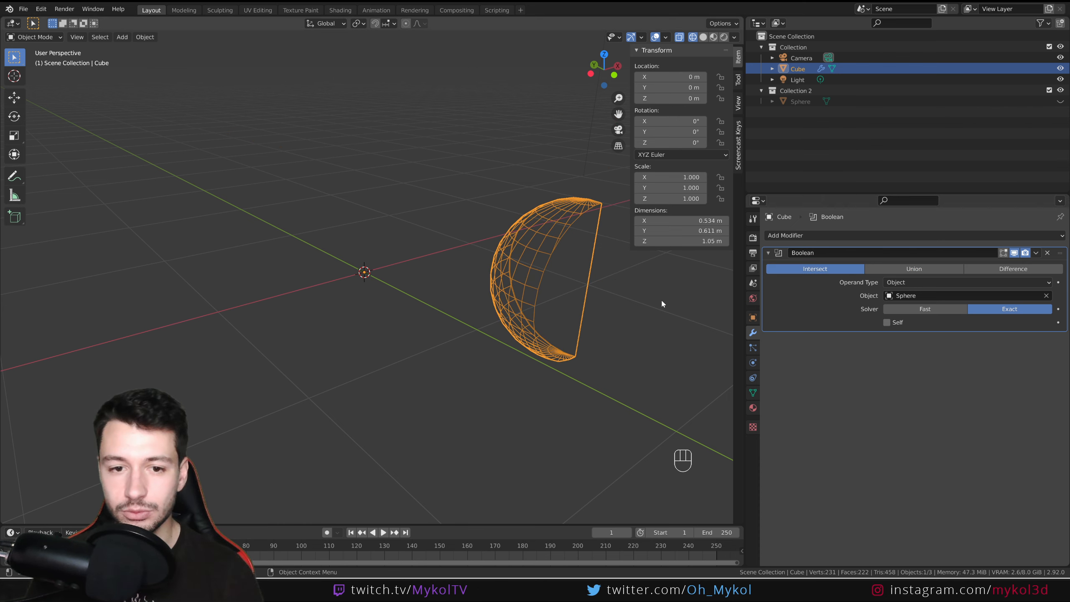
mouse_move(661, 304)
middle_down()
mouse_move(514, 351)
mouse_move(535, 377)
middle_up()
key(z)
click(512, 364)
scroll(534, 374, down, 5)
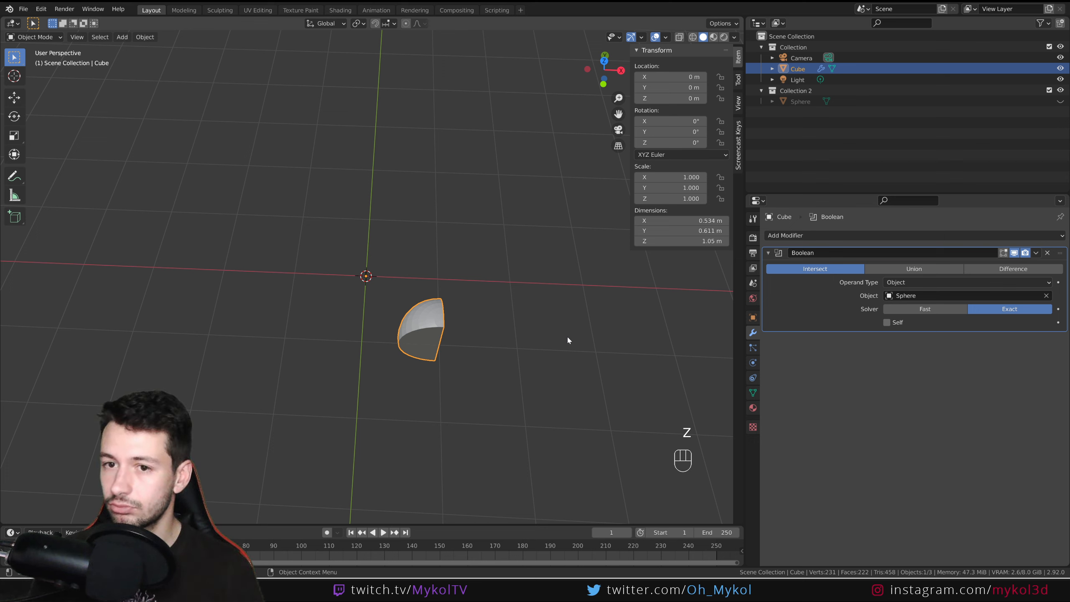
Step: Unhide the sphere and try moving it away from the intersected piece, cancelling the move
click(1060, 101)
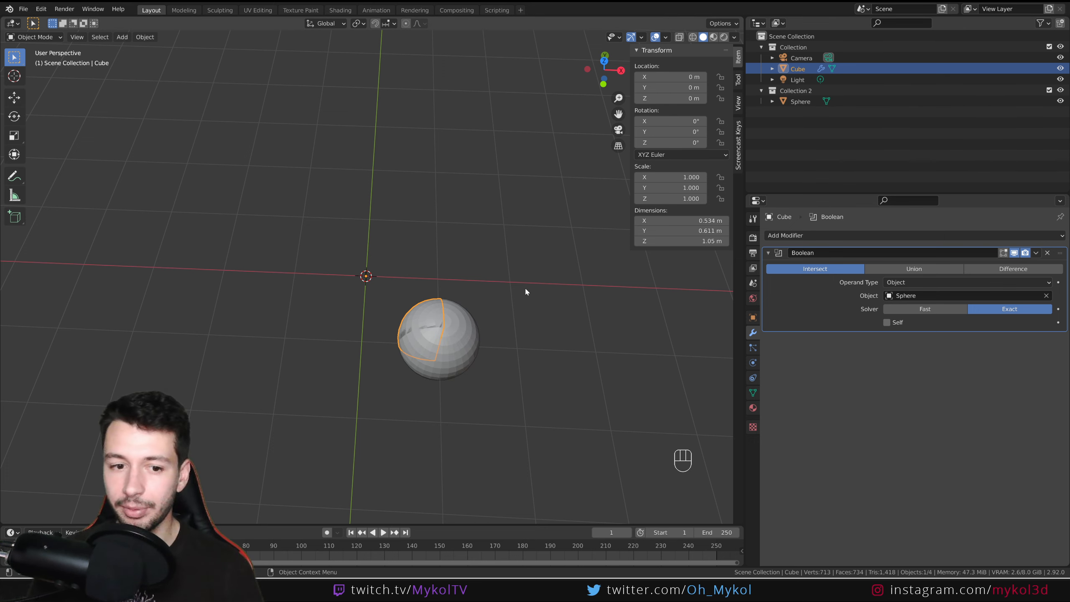
click(474, 348)
key(g)
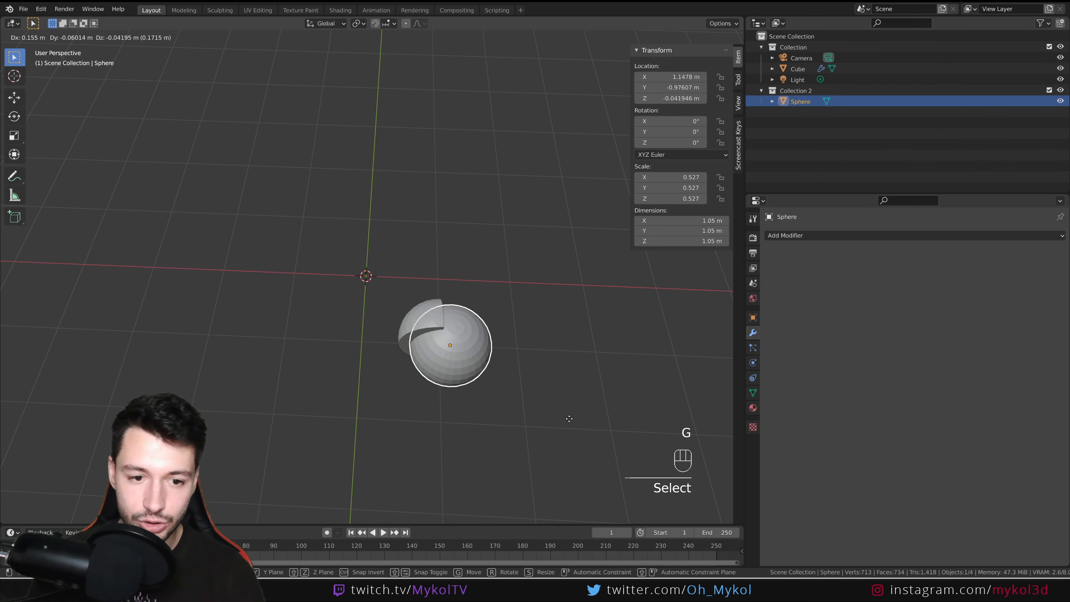
right_click(513, 382)
Step: Reselect the cube and compare the Fast and Exact solvers on the intersection, ending on Exact
click(398, 311)
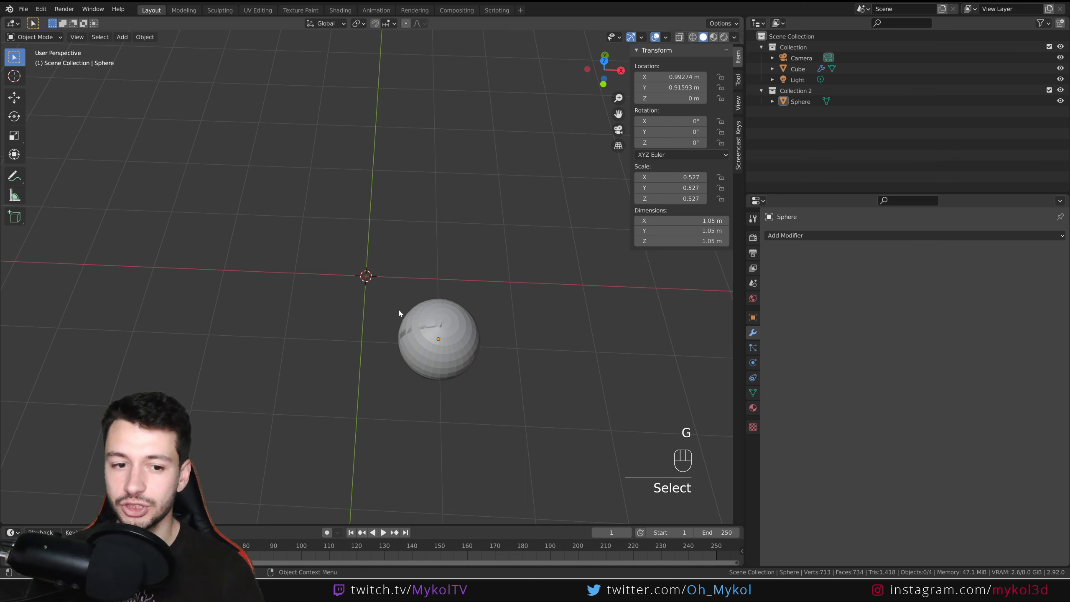
click(418, 319)
click(414, 309)
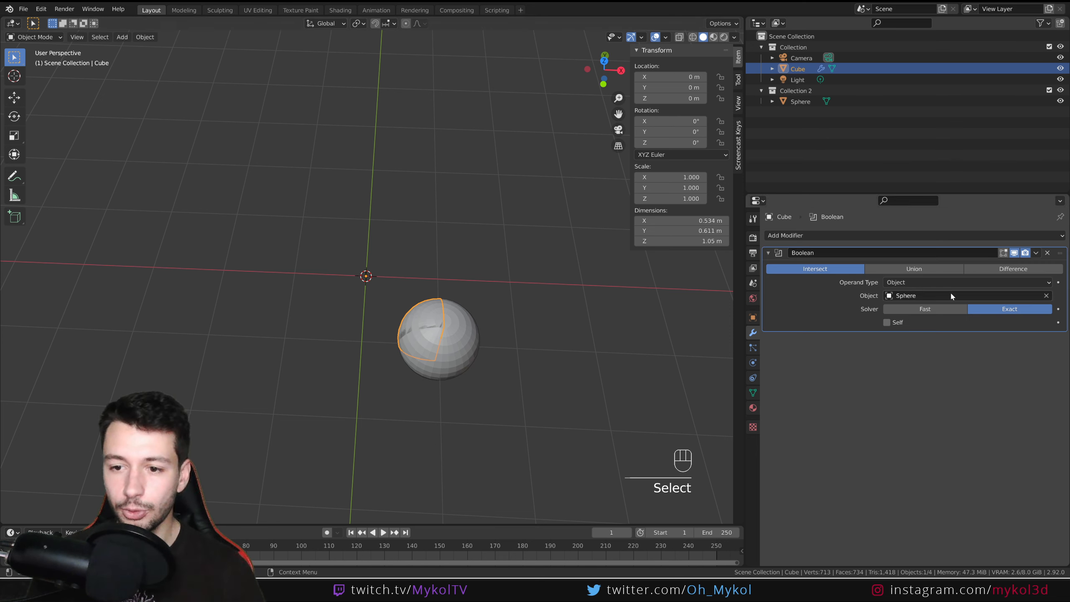
middle_drag(487, 330, 810, 301)
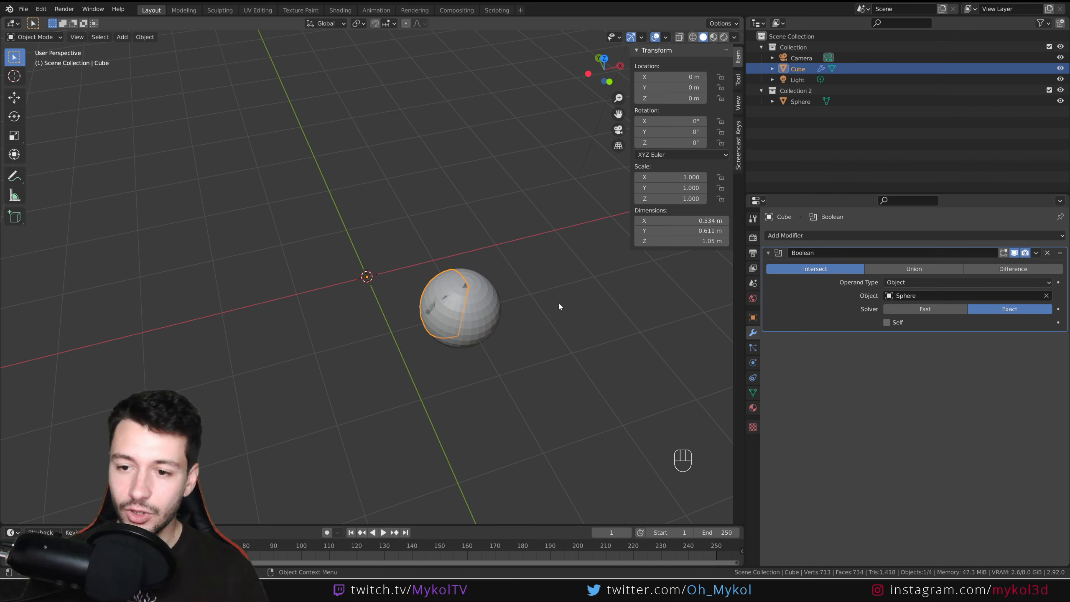
click(924, 310)
click(989, 310)
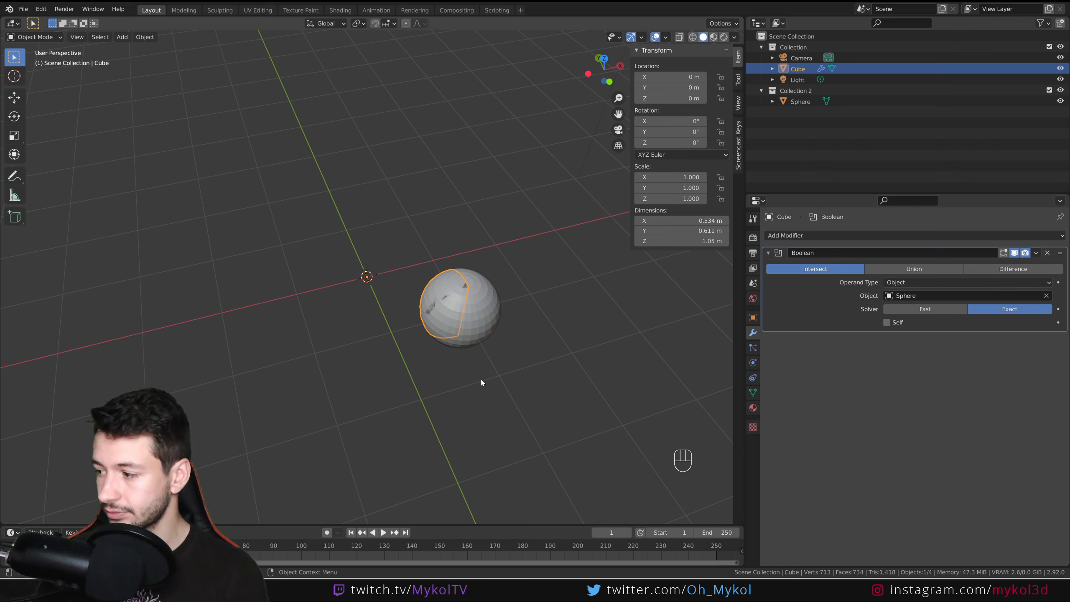
Step: Delete the cube and the sphere, and add a new cube at the world origin
drag(508, 362, 431, 322)
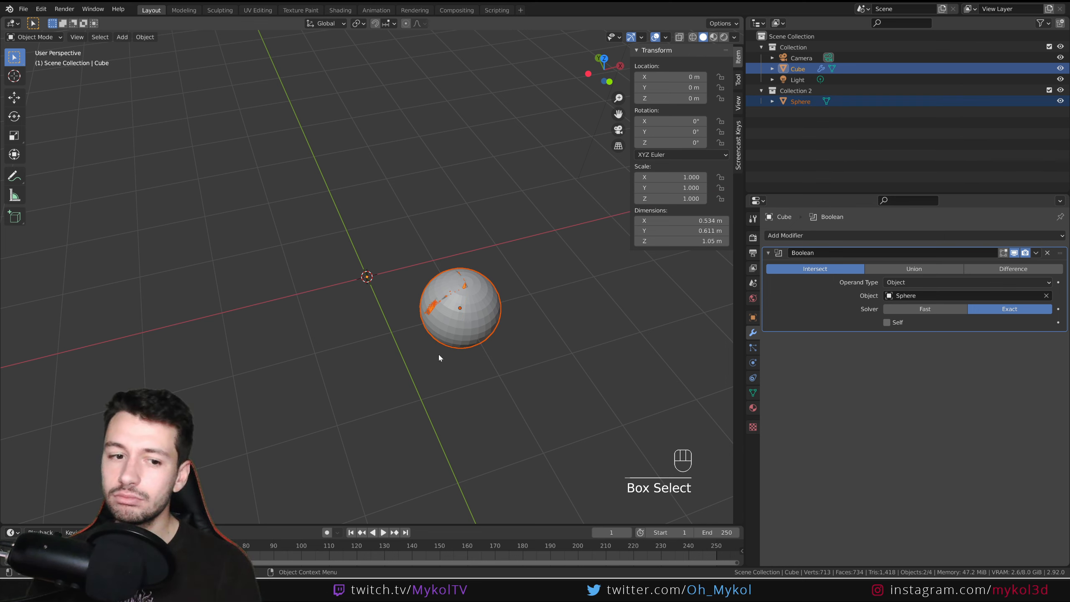
key(Delete)
key(shift+a)
mouse_move(438, 357)
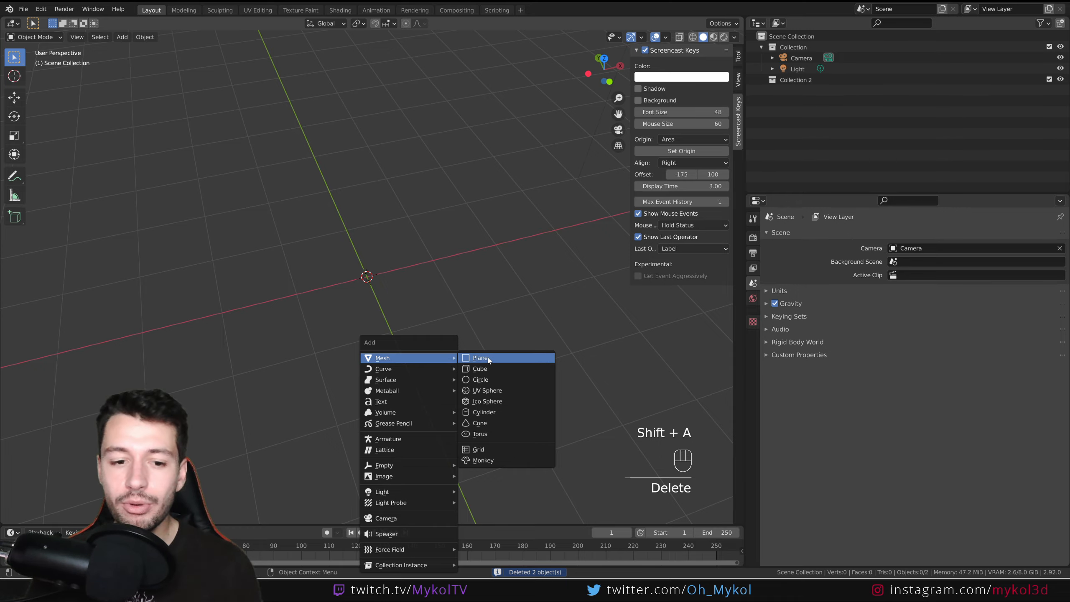
click(481, 368)
middle_drag(468, 421, 463, 398)
middle_drag(398, 271, 459, 303)
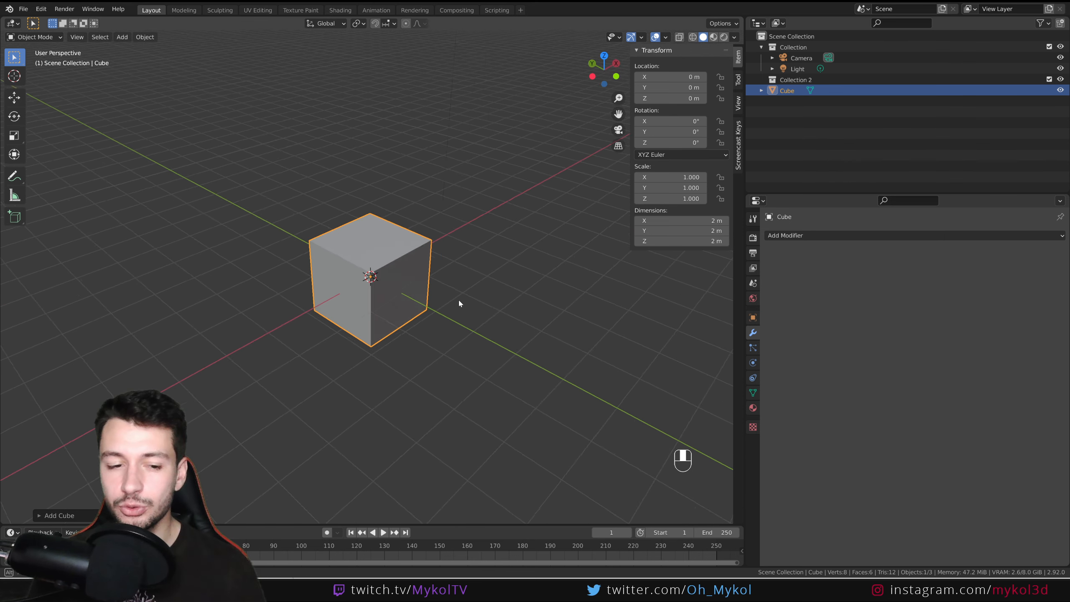
Step: Add a second cube, scale it down to about 0.444 and stretch it along Y to about 2.443
key(shift+a)
click(504, 307)
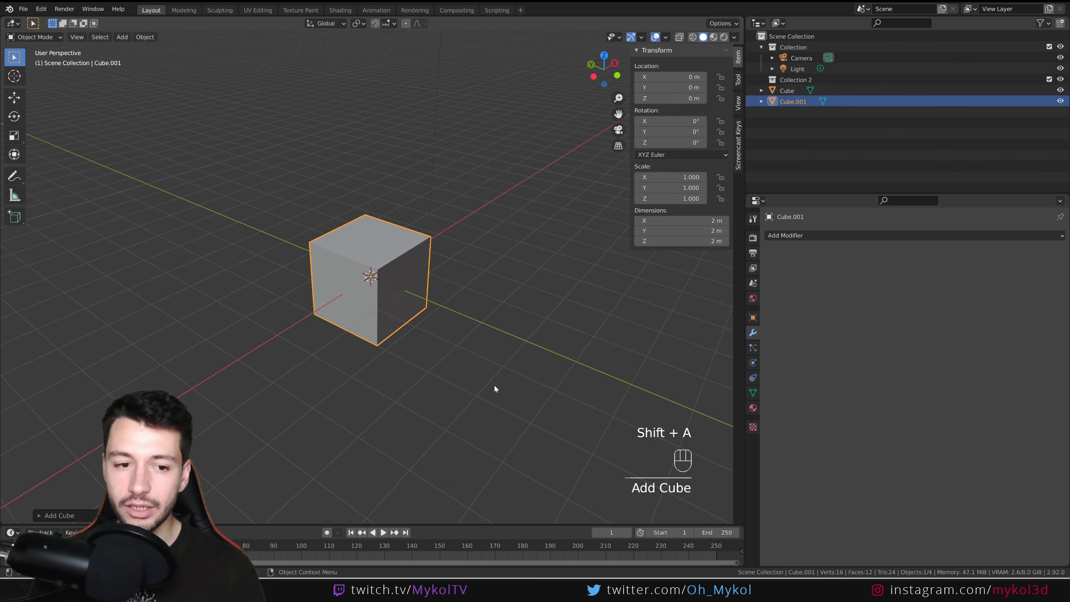
key(s)
click(431, 320)
key(s)
key(y)
click(735, 425)
middle_drag(533, 350, 496, 346)
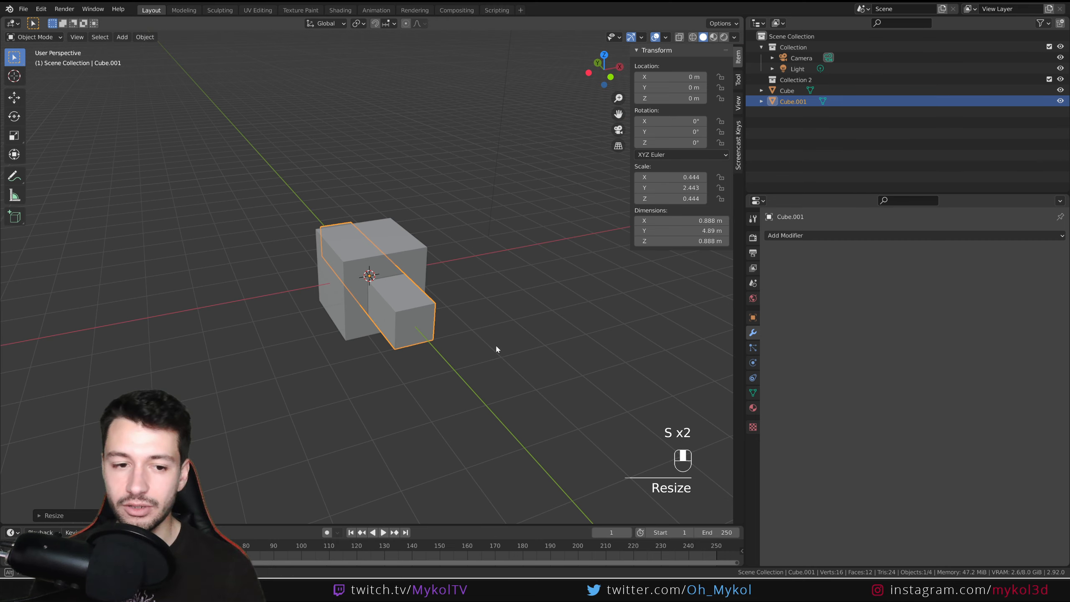
Step: Add a Boolean modifier to the large cube
click(408, 261)
click(838, 235)
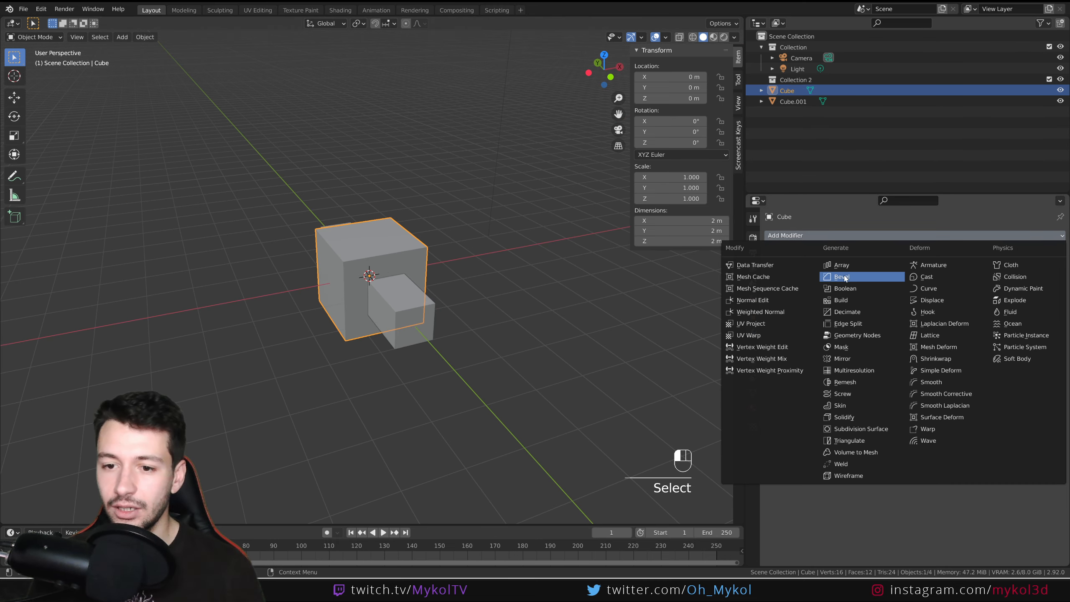
click(849, 288)
middle_drag(581, 329, 519, 325)
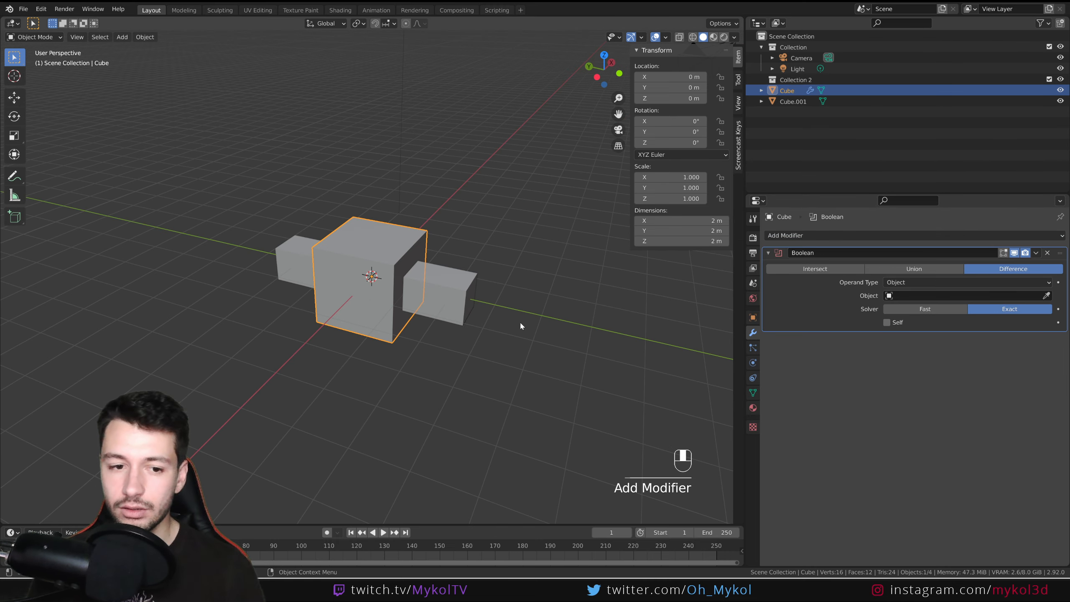
Step: Rotate the long block about 14.3° around the X axis
click(462, 295)
key(r)
key(x)
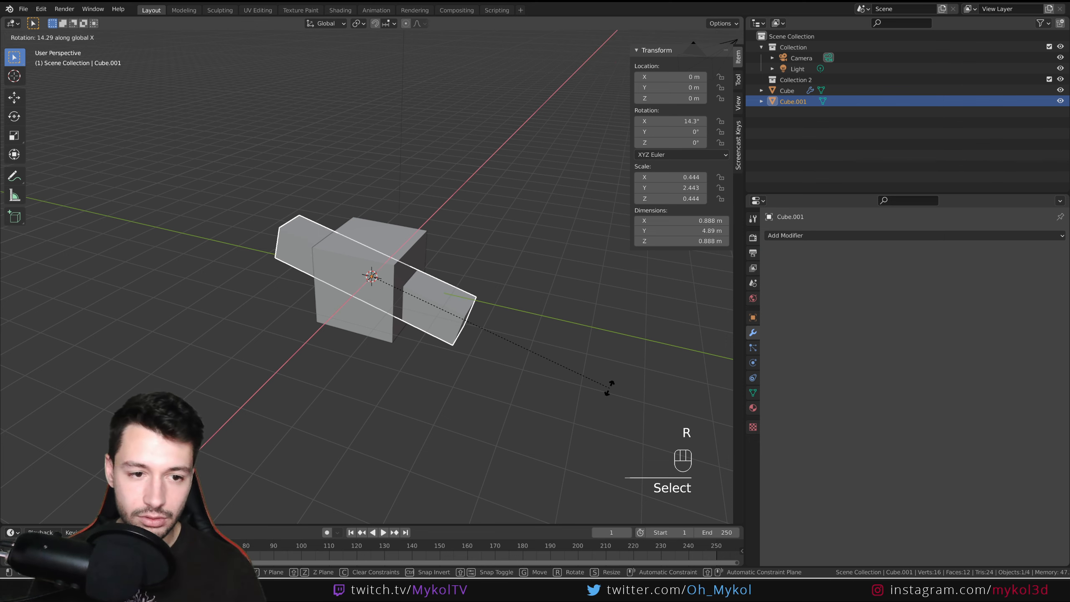
click(609, 388)
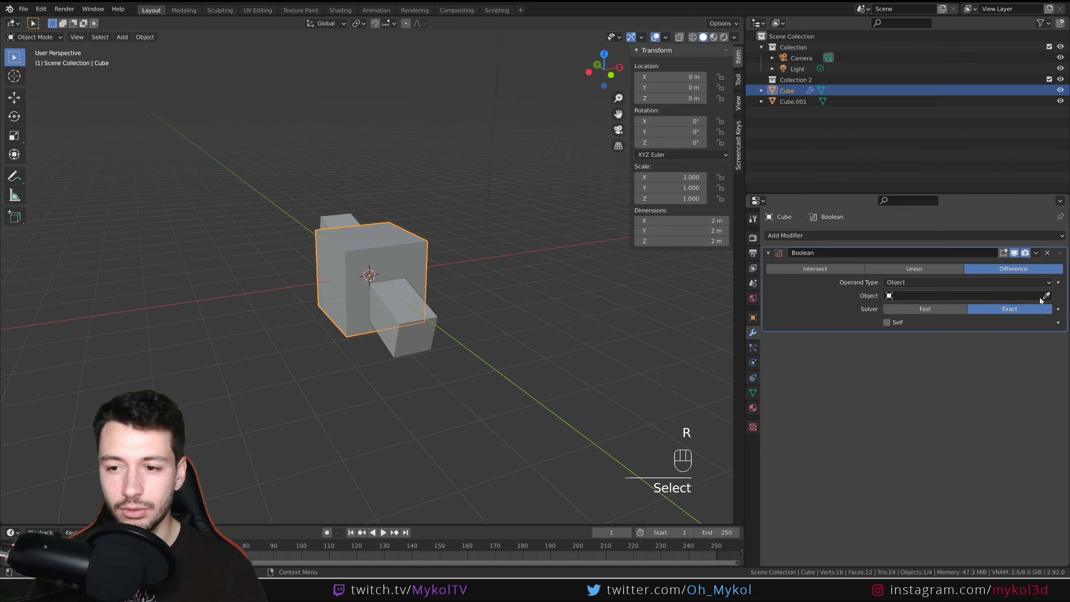
Step: Assign the tilted block as the large cube's Boolean object and apply the modifier
click(1046, 295)
click(408, 312)
key(ctrl+a)
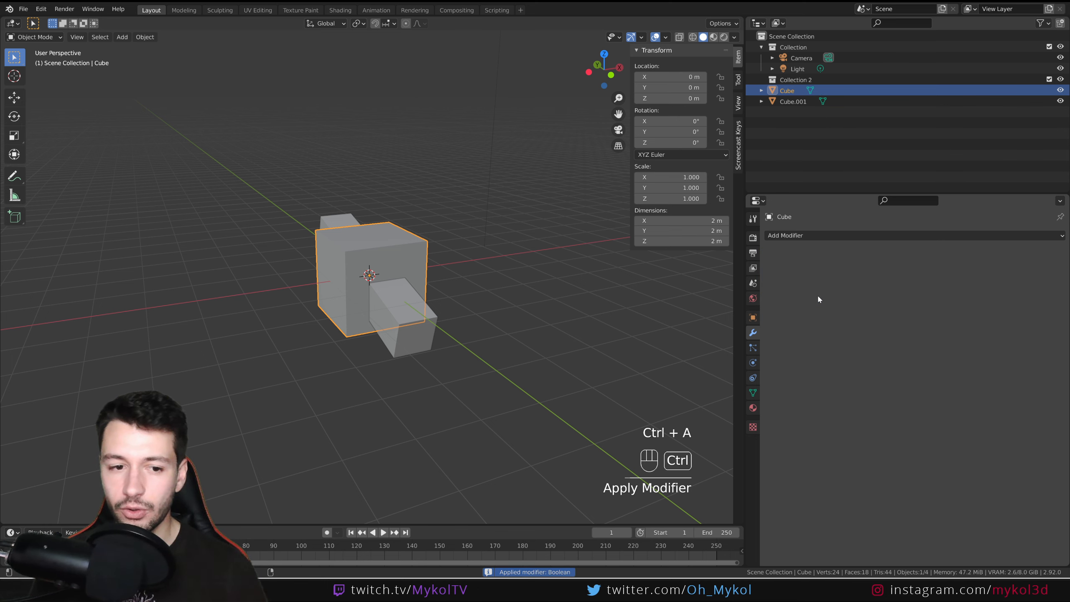
Step: Delete the tilted cutter block and open the cut cube in Edit Mode to inspect the hole
click(393, 308)
key(Delete)
alt+middle_drag(394, 308, 403, 265)
click(403, 266)
scroll(403, 266, up, 4)
key(Tab)
middle_drag(455, 314, 427, 301)
scroll(427, 302, up, 2)
shift+middle_drag(342, 330, 392, 260)
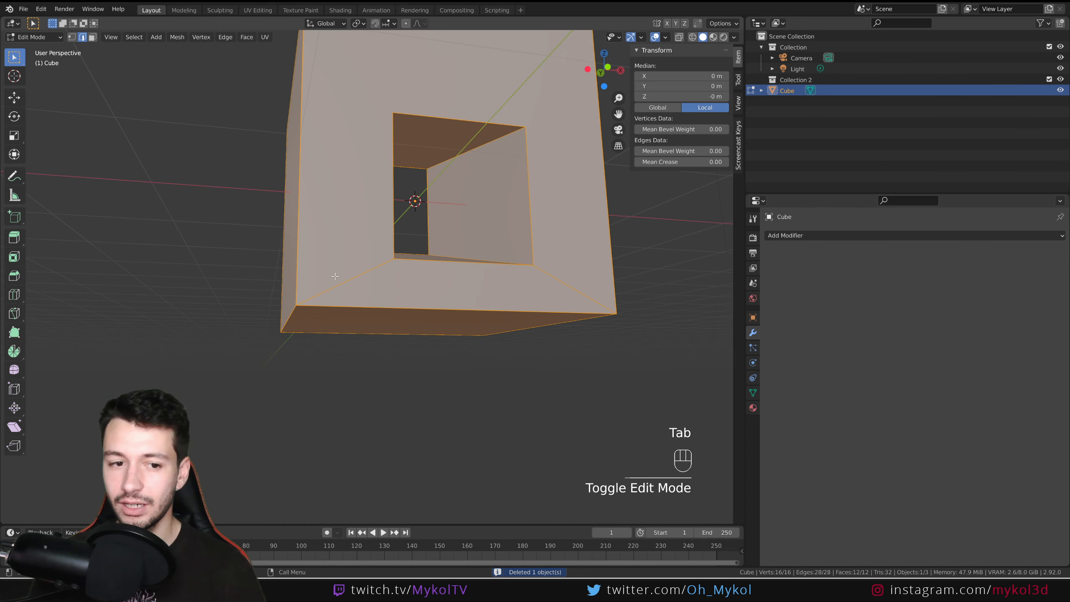
middle_drag(410, 216, 430, 285)
middle_drag(449, 230, 430, 260)
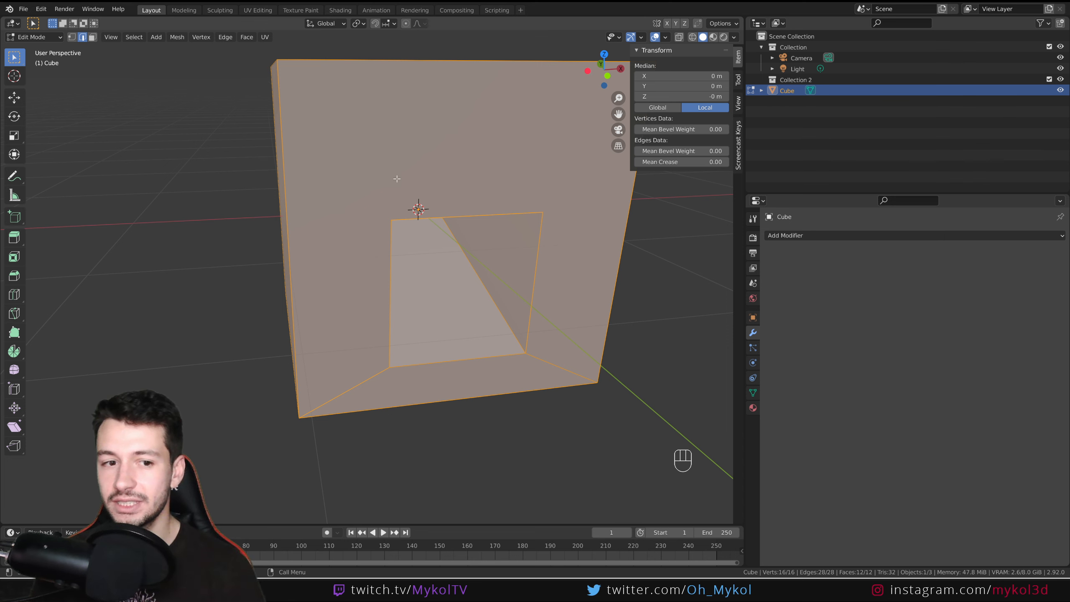
Step: Connect the hole's upper corner vertex to the cube's nearest upper corner vertex with a new edge
key(1)
middle_drag(328, 121, 413, 205)
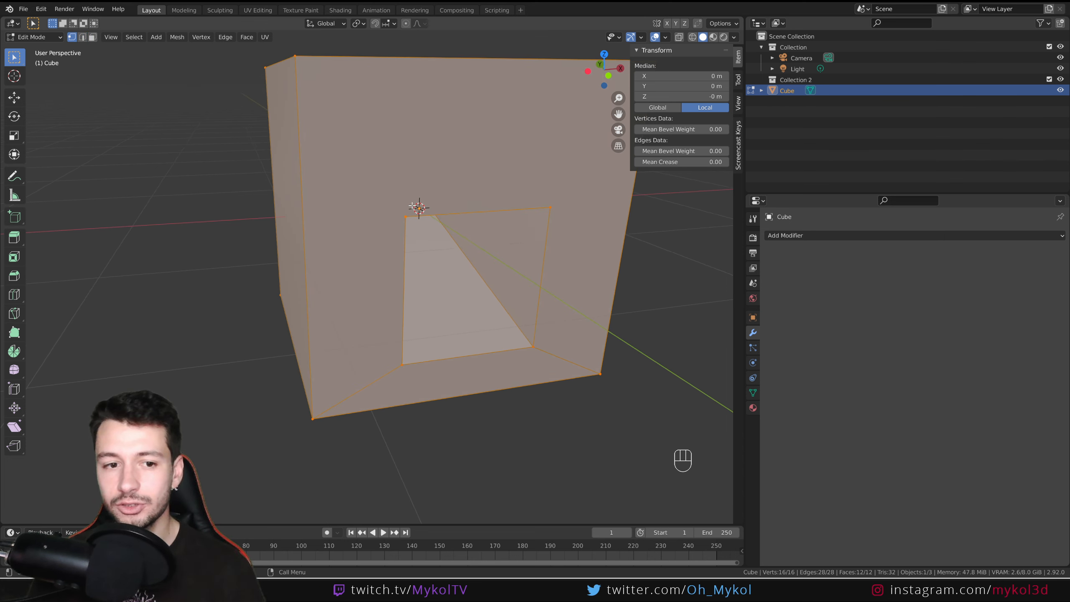
click(412, 206)
shift+click(295, 58)
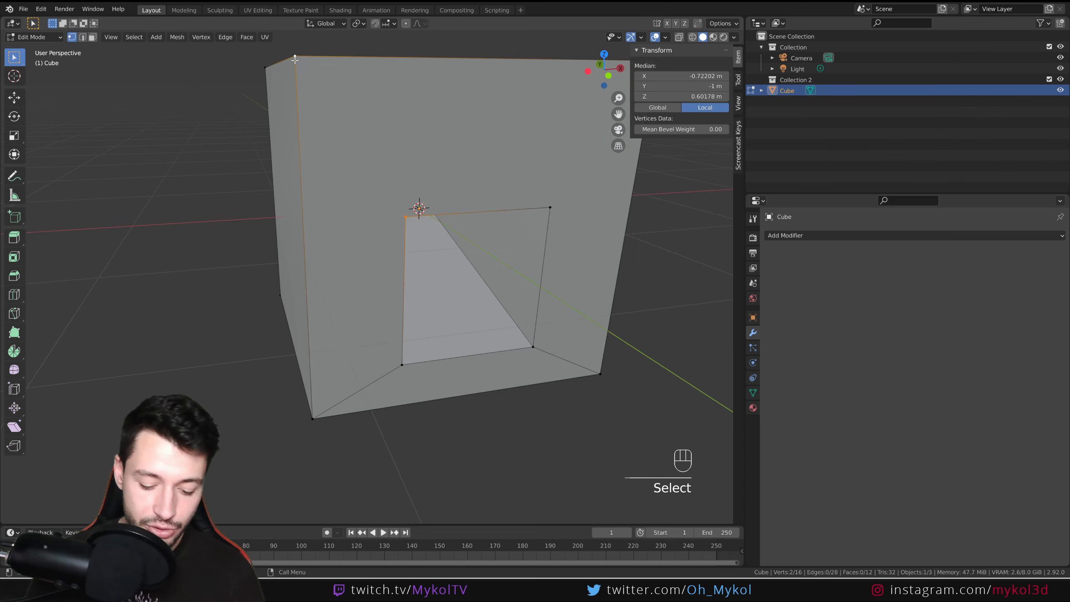
key(j)
Step: Try bevelling the edge loop around the hole's front opening with seven segments
middle_drag(543, 211, 498, 229)
click(516, 222)
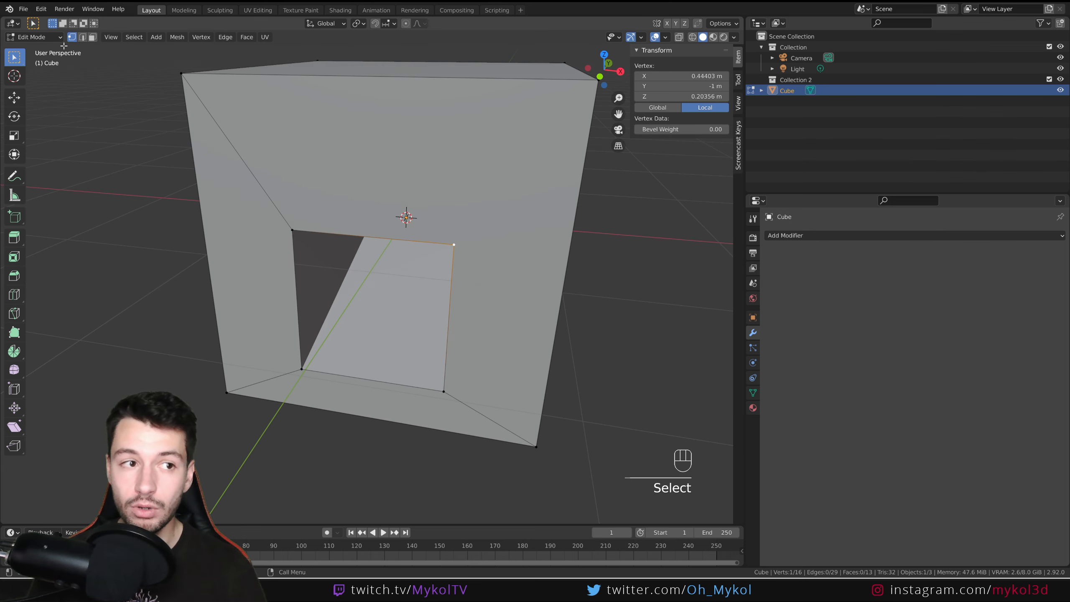
click(83, 37)
alt+click(332, 234)
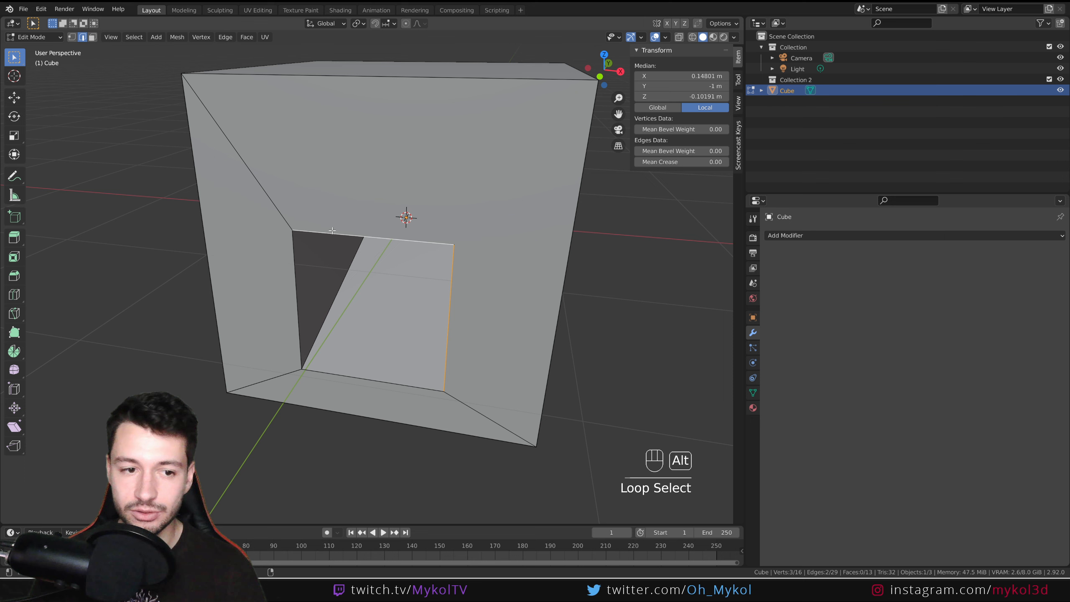
alt+shift+click(299, 265)
key(ctrl+b)
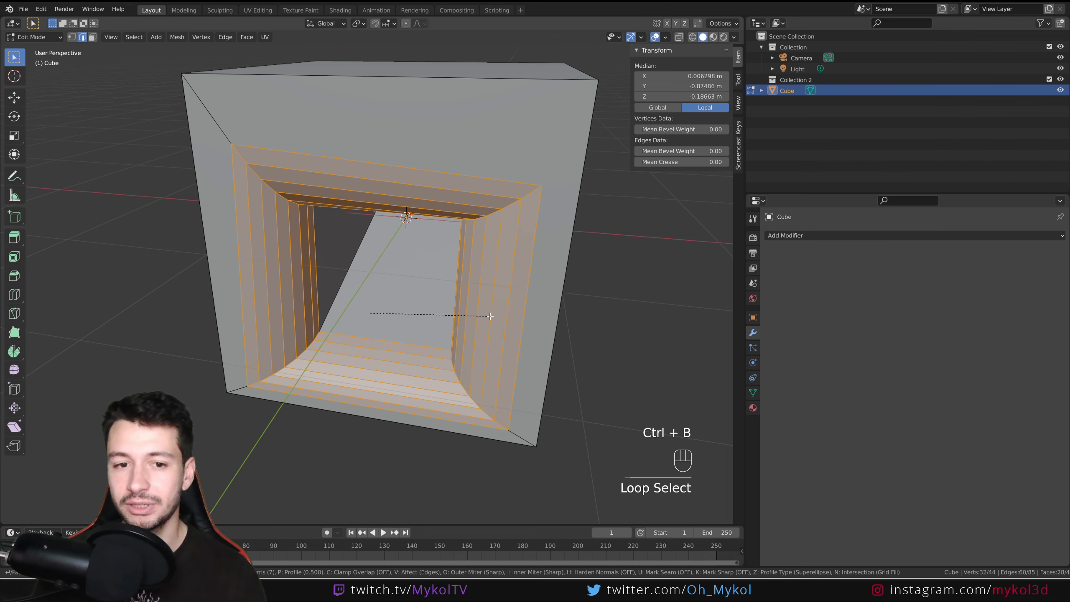
right_click(489, 315)
Step: Examine the cut cube from several sides, comparing its shaded form with the edges around both hole openings
key(Tab)
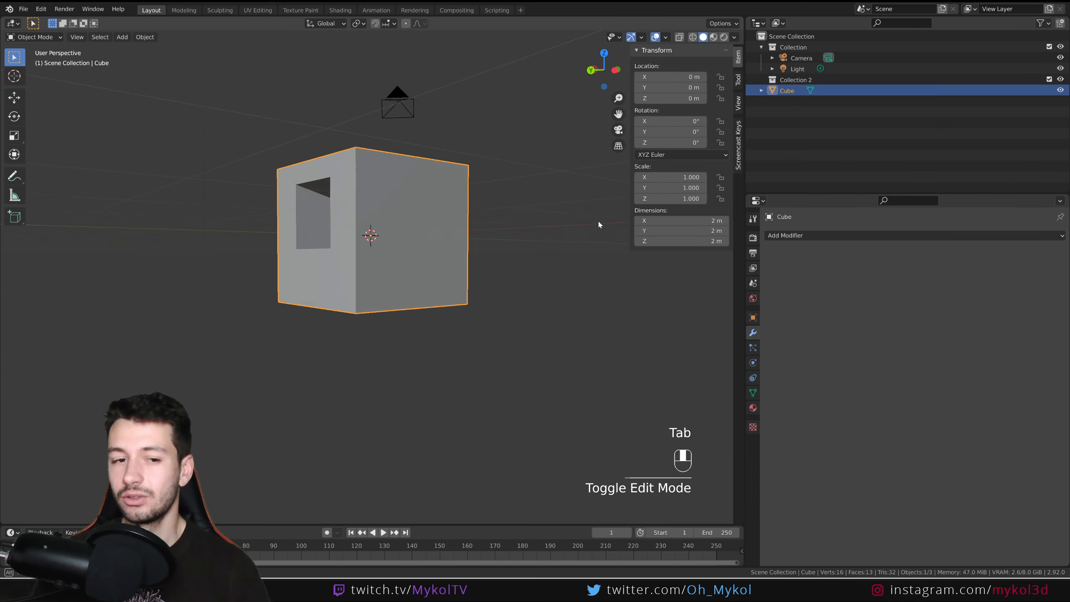
middle_drag(598, 221, 657, 246)
click(355, 239)
key(Tab)
middle_drag(358, 240, 440, 242)
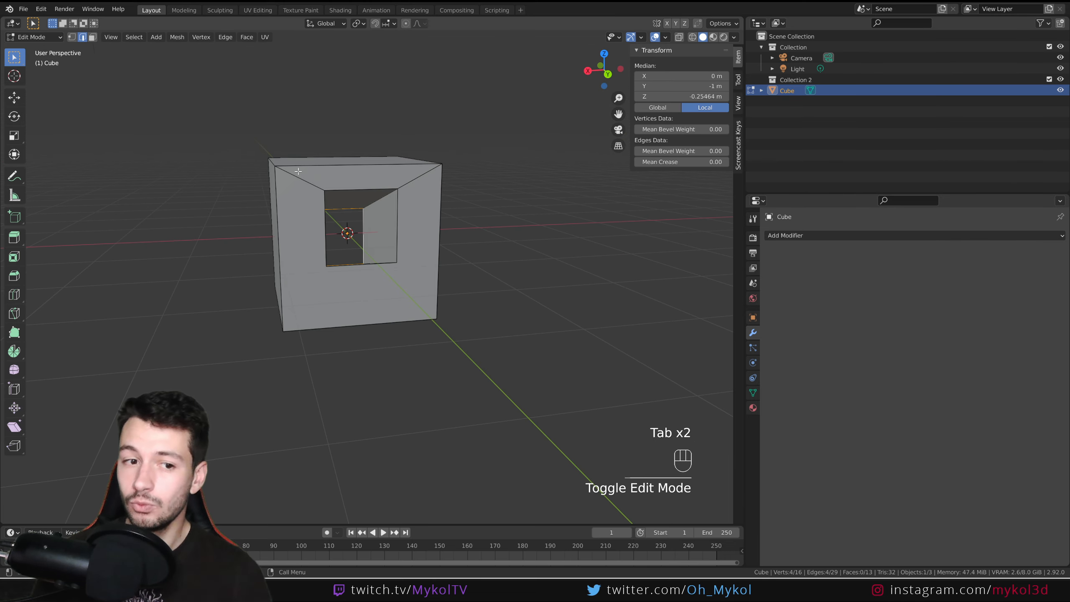
middle_drag(416, 198, 287, 252)
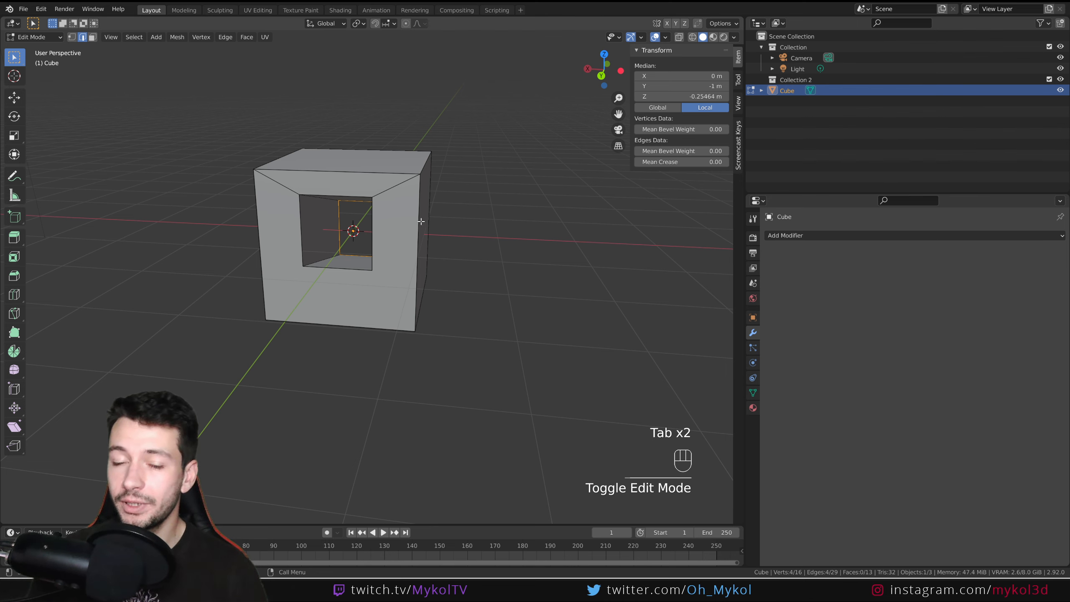
key(Tab)
middle_drag(421, 221, 318, 239)
Step: Delete the cut cube and add a new mesh cube in its place
key(Delete)
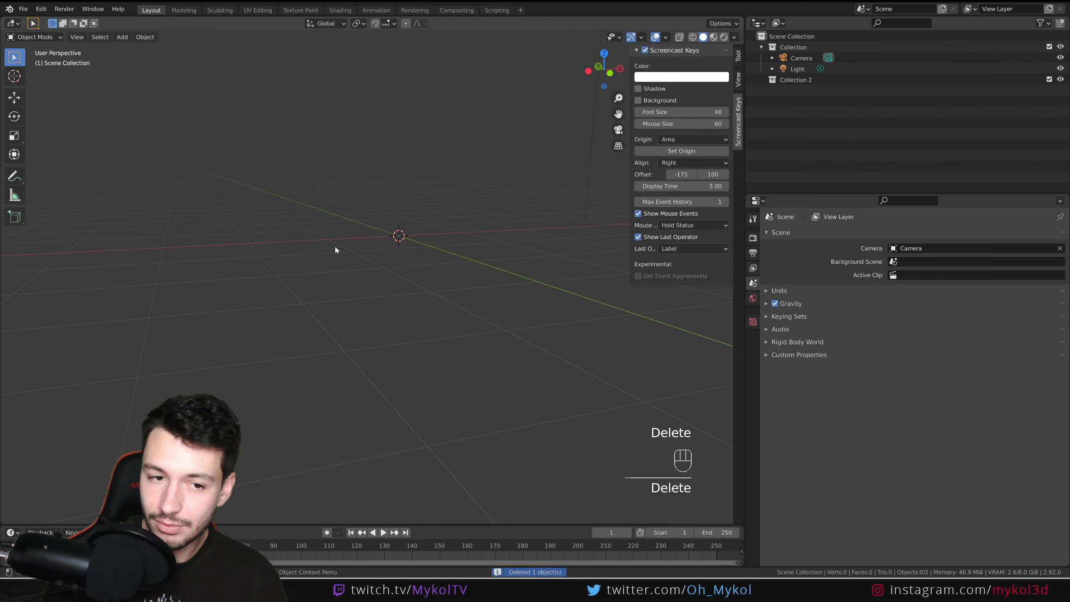
key(shift+a)
mouse_move(335, 248)
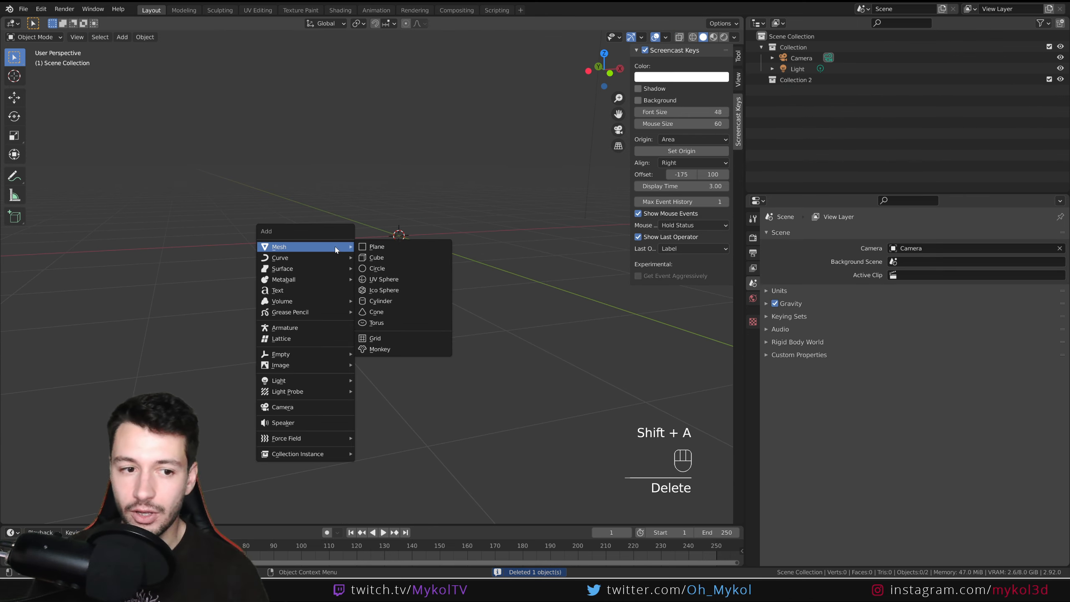
click(391, 257)
scroll(465, 290, down, 2)
Step: Inset the new cube's front and back faces together to form a smaller centred square on each
key(Tab)
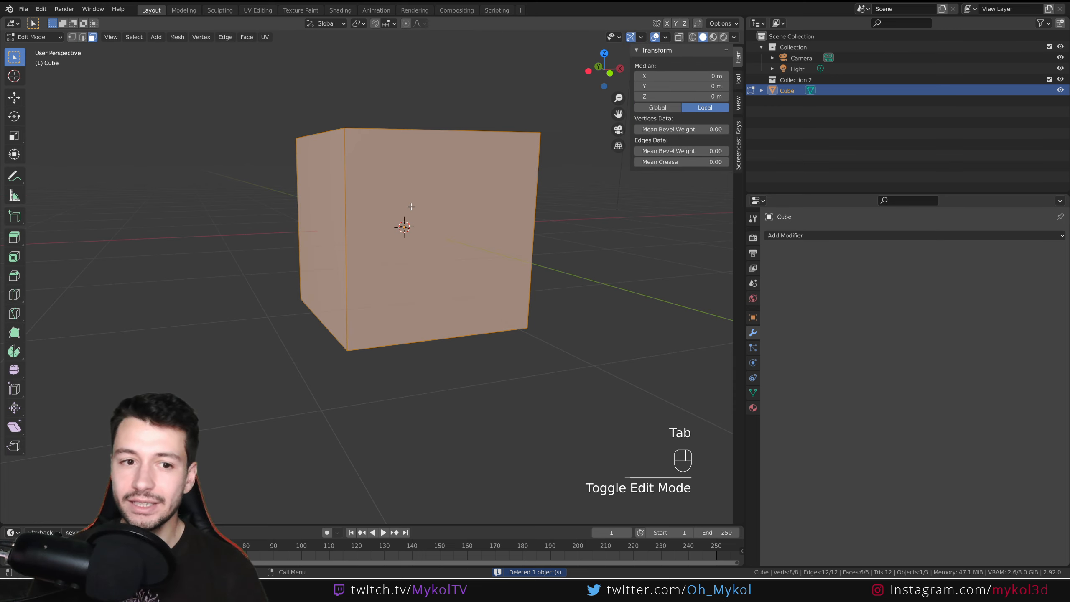
click(412, 207)
middle_drag(435, 214, 580, 219)
shift+click(322, 210)
middle_drag(487, 242, 325, 241)
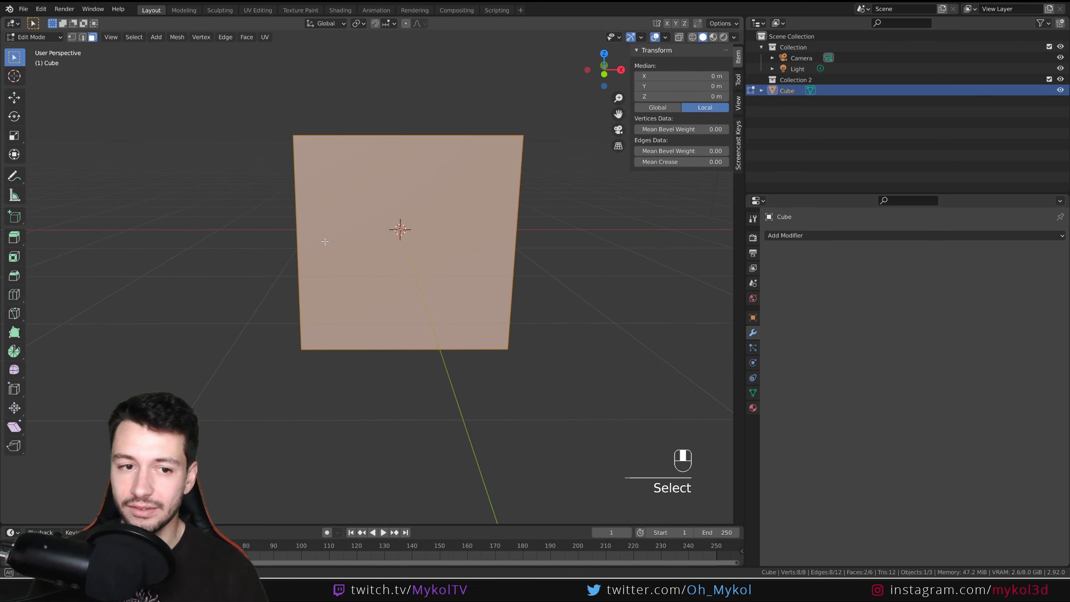
key(i)
click(580, 321)
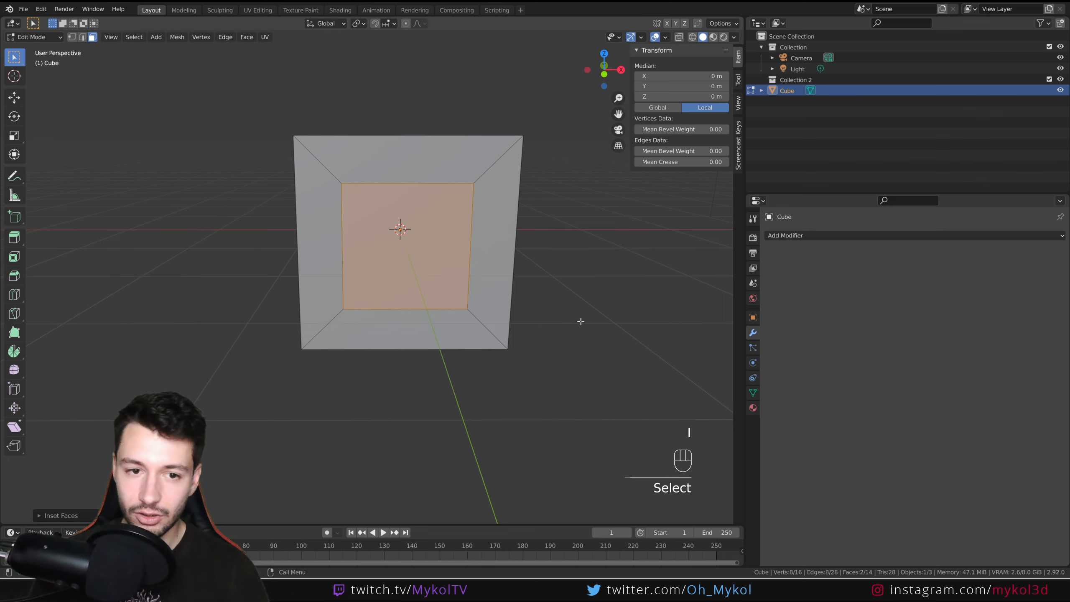
Step: Raise the inset square on the back face and lower the one on the front face along Z
middle_drag(370, 206, 223, 166)
click(282, 229)
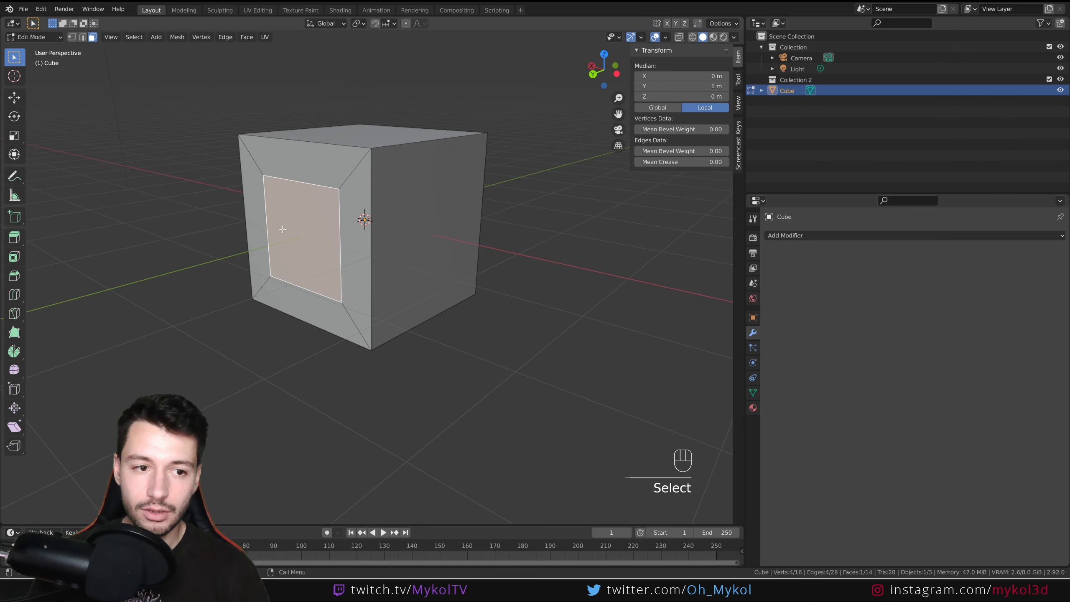
key(g)
click(326, 253)
middle_drag(327, 253, 585, 239)
click(416, 234)
key(g)
key(z)
click(434, 243)
Step: Bridge the front and back inset faces to make a sloping tunnel through the cube
shift+click(338, 203)
middle_drag(338, 204, 302, 256)
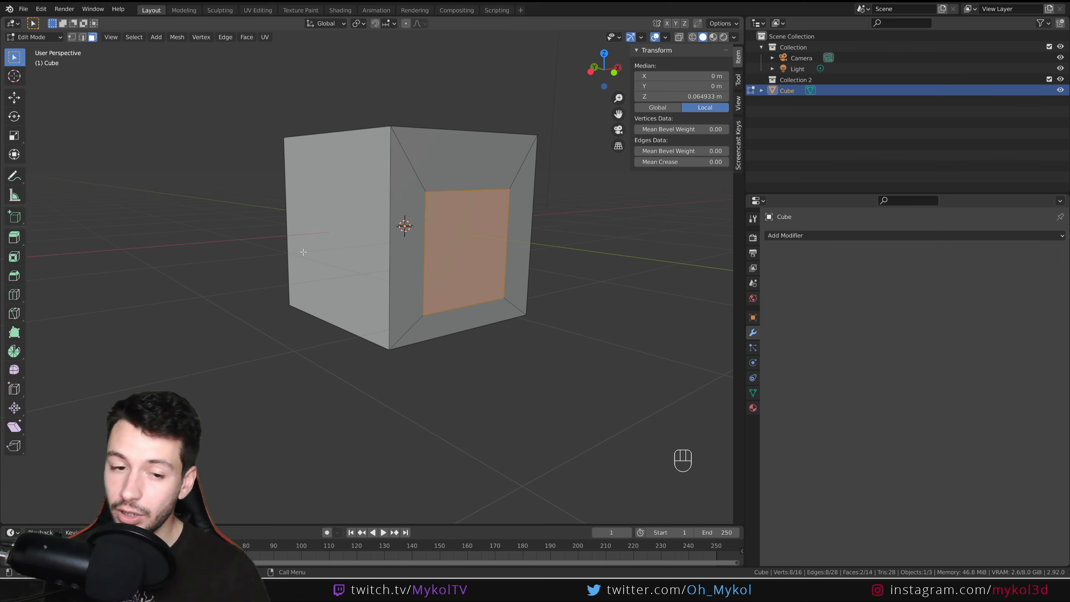
right_click(459, 216)
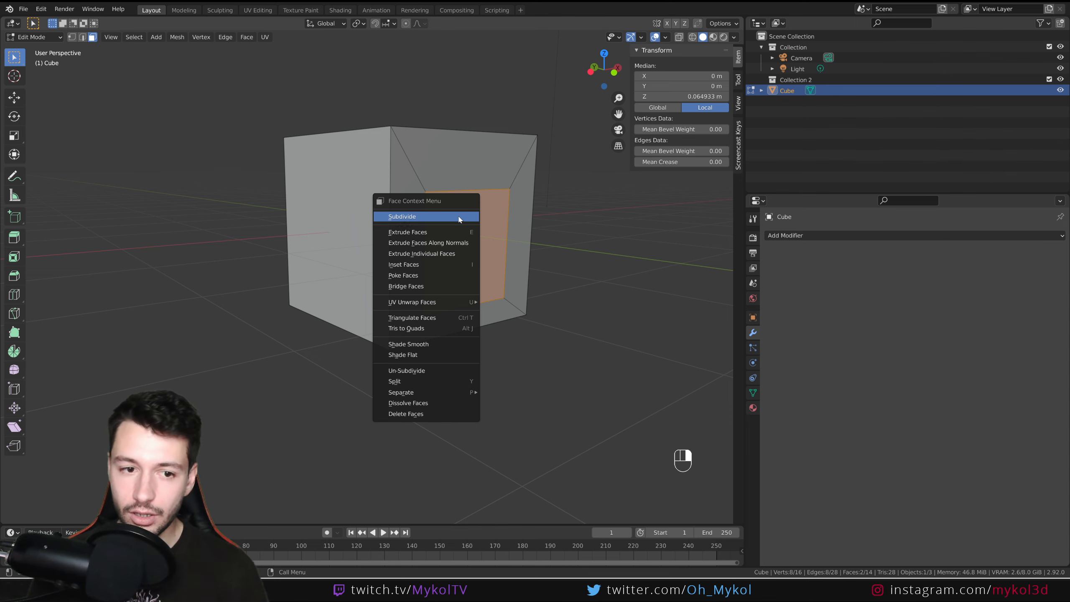
click(437, 286)
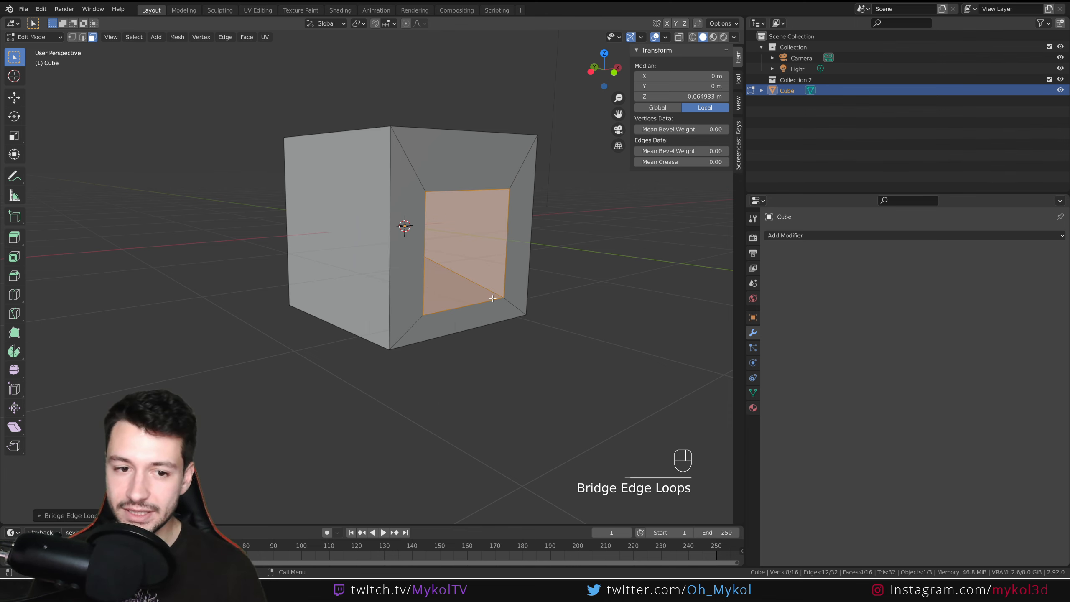
Step: Examine the tunnel and the individual faces surrounding its front opening
alt+middle_drag(437, 286, 414, 208)
key(Tab)
key(Tab)
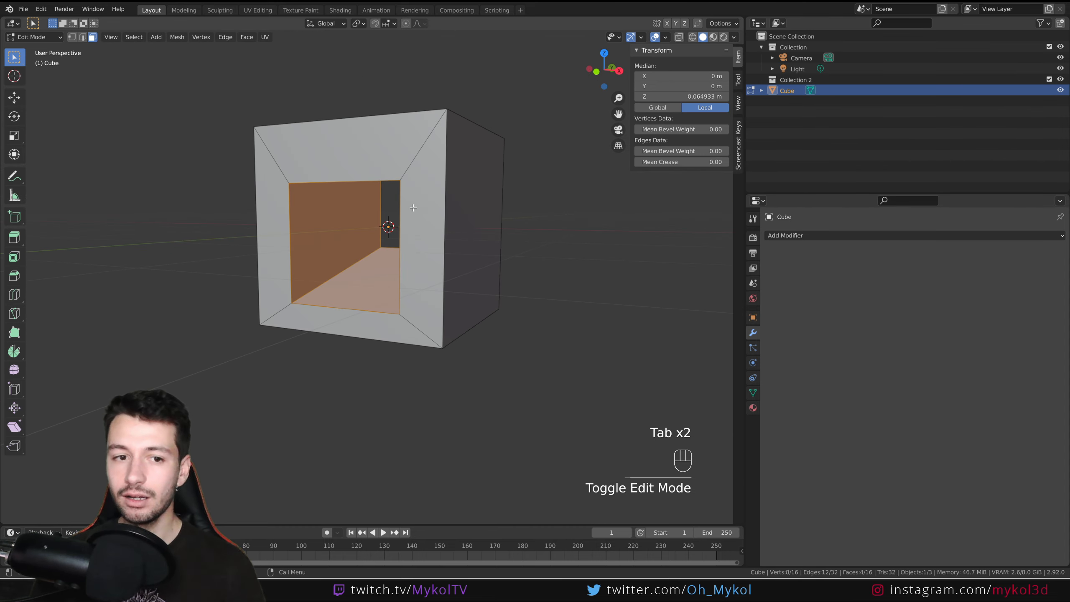
click(370, 150)
click(422, 231)
click(366, 322)
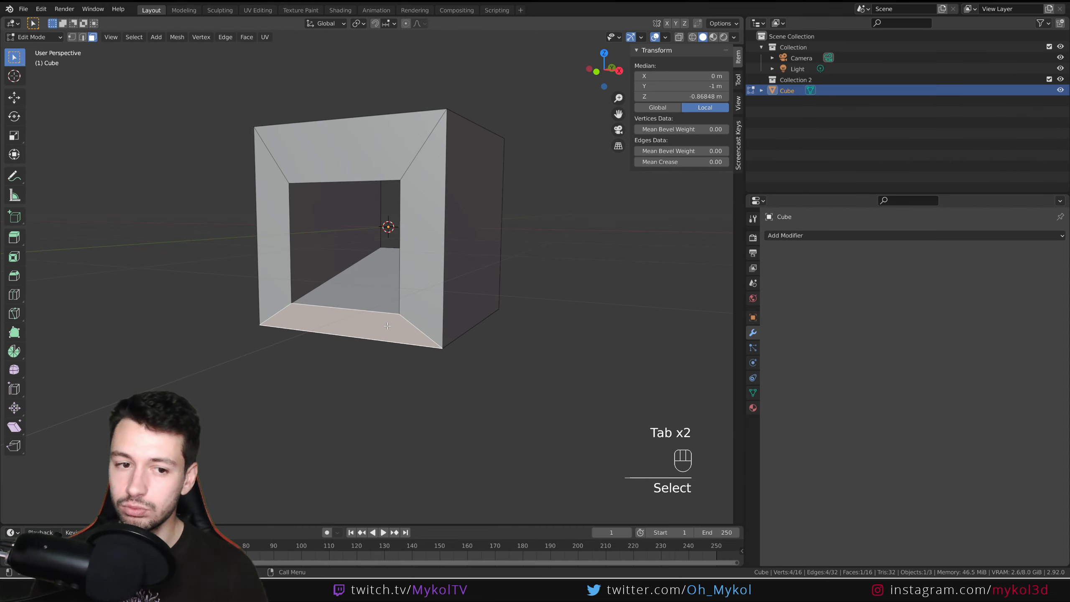
middle_drag(365, 322, 486, 310)
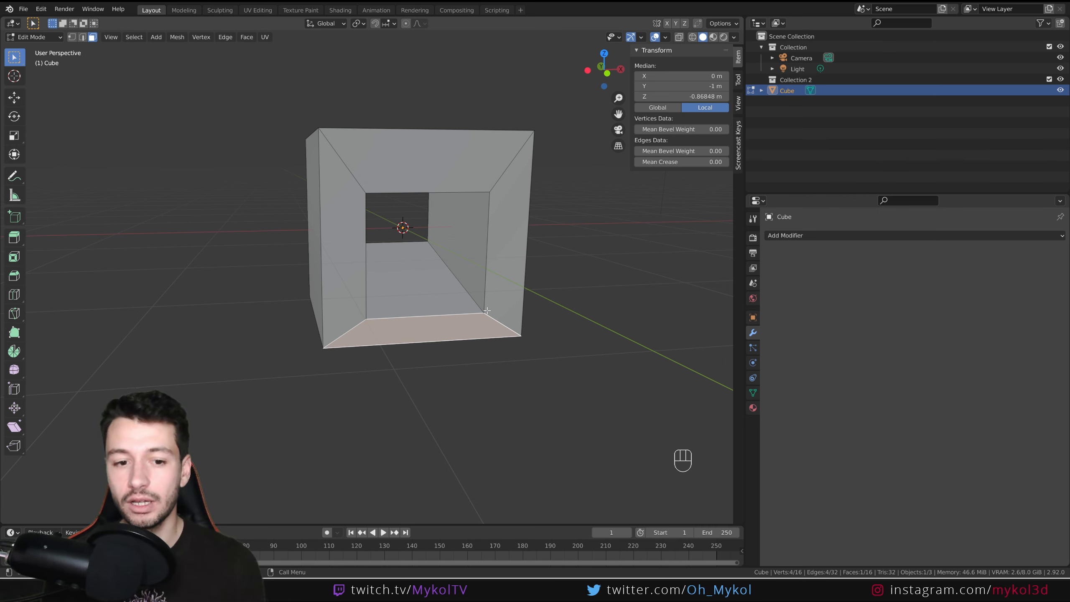
middle_drag(469, 303, 789, 315)
Step: Leave Edit Mode and add a Boolean modifier to the tunnelled cube
key(Tab)
click(788, 235)
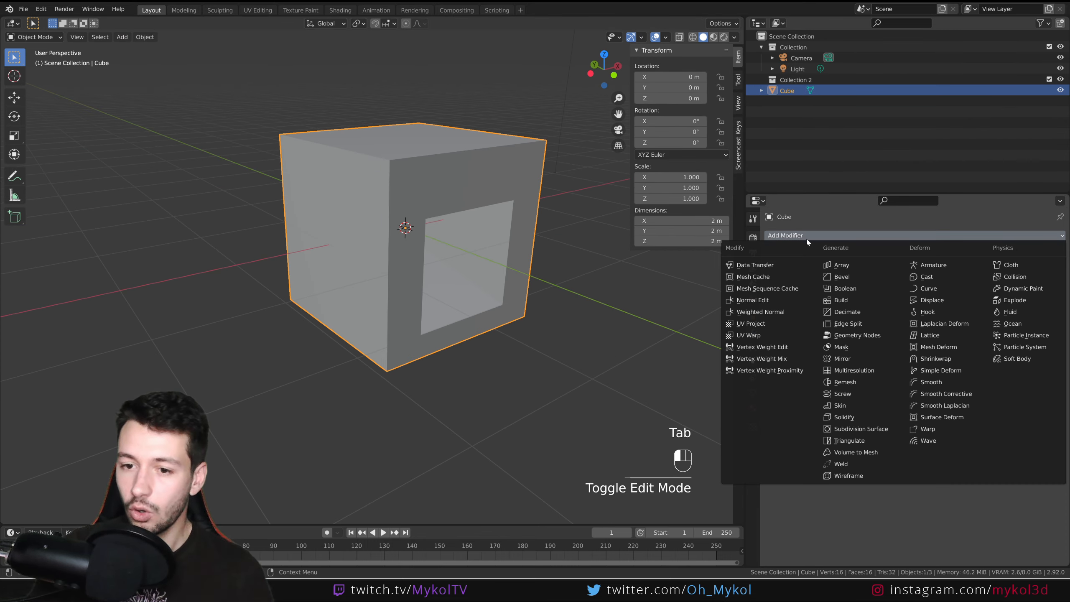
click(848, 289)
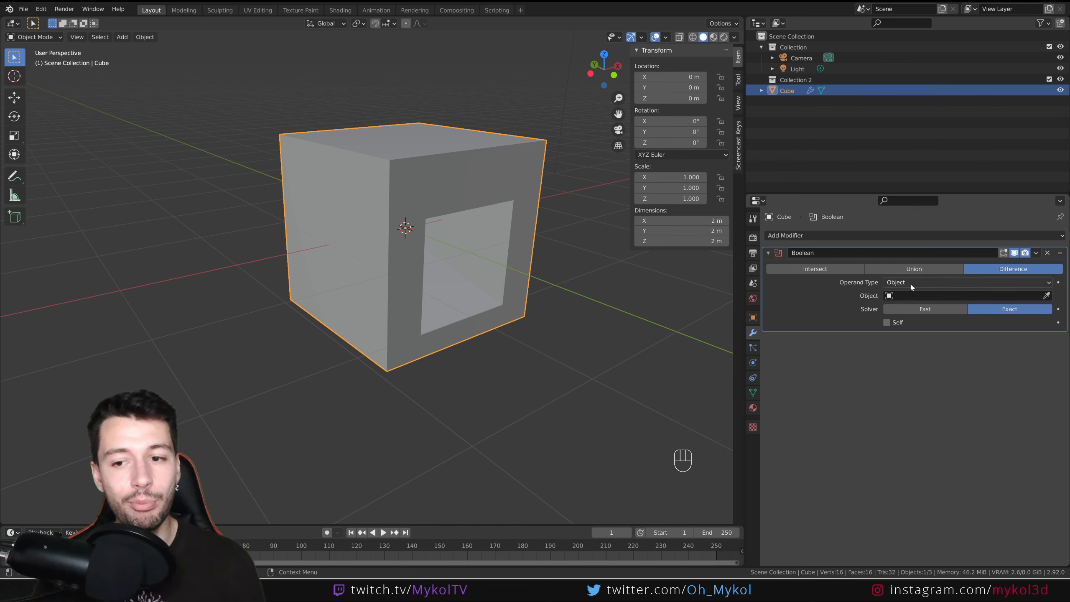
Step: Review the modifier's operand type with Object kept, and switch the solver to Fast and back to Exact
click(912, 285)
click(915, 284)
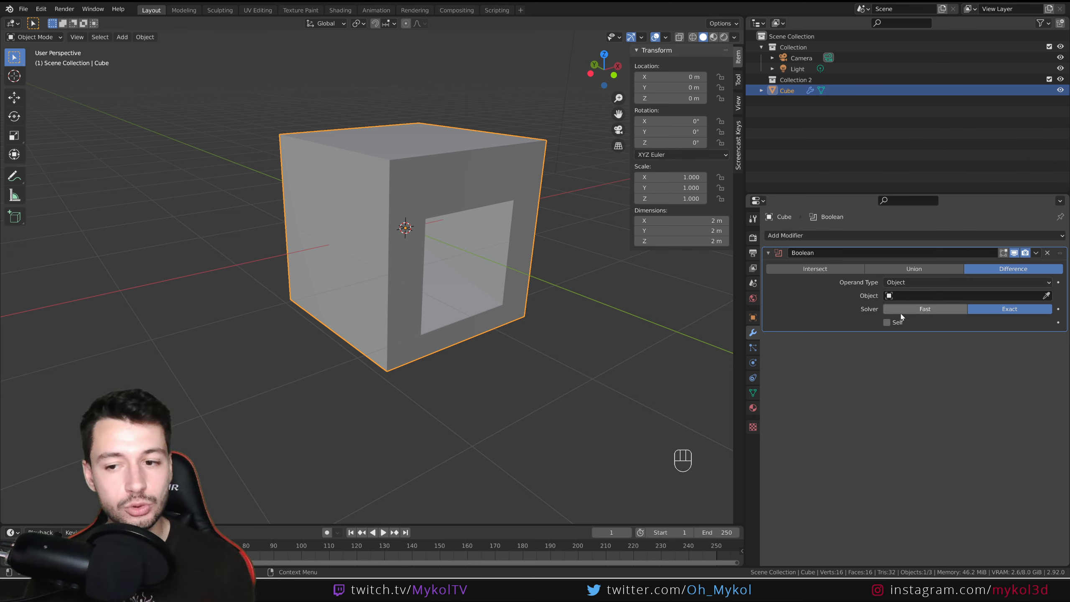
click(914, 311)
click(1001, 310)
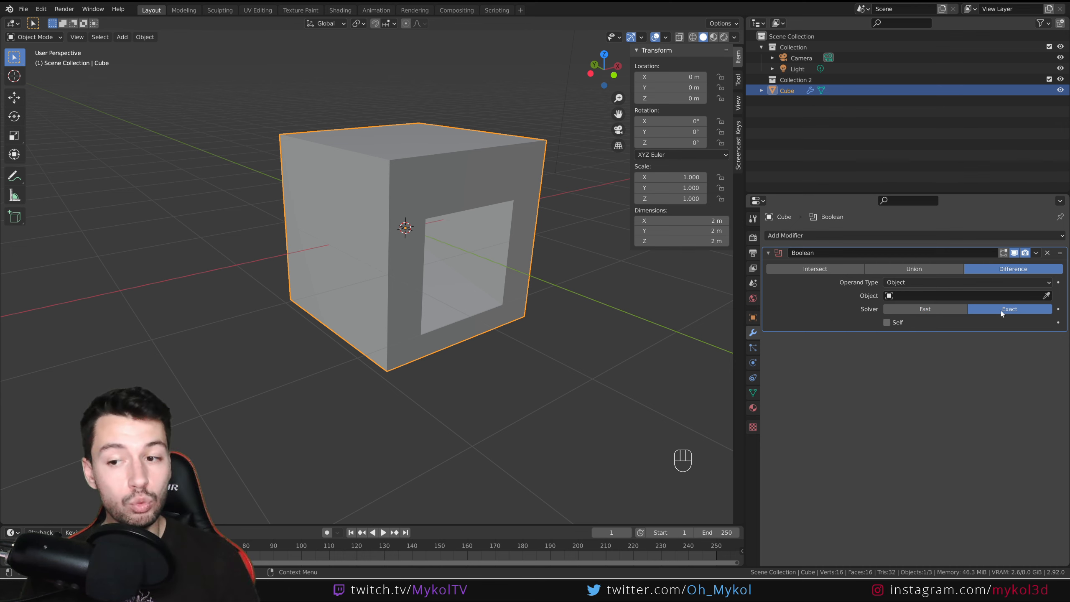